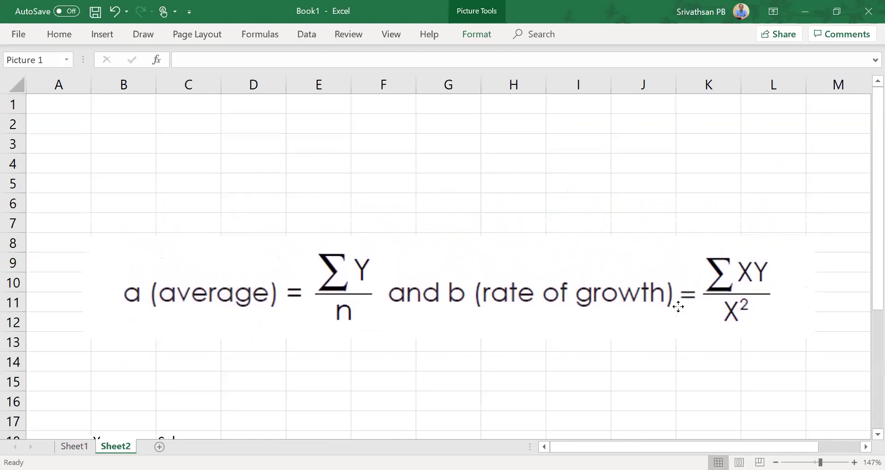
# Enter the regression equation "Y = a+bX" in cell C4.
pyautogui.click(677, 306)
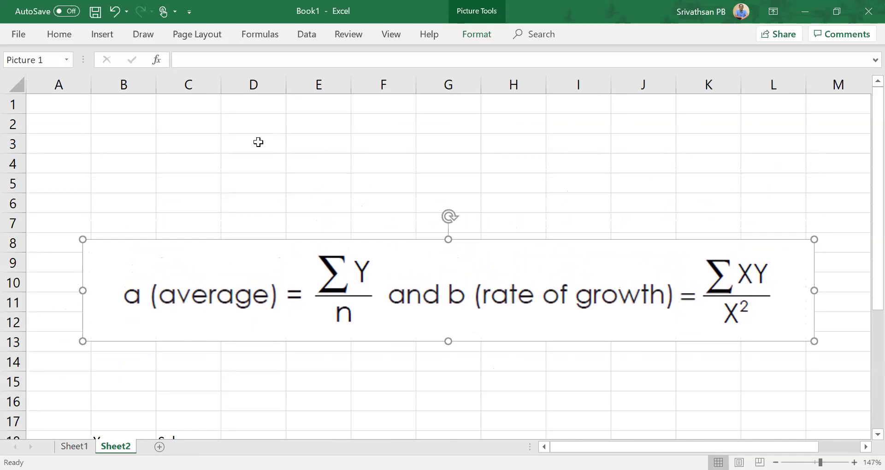
pyautogui.click(212, 171)
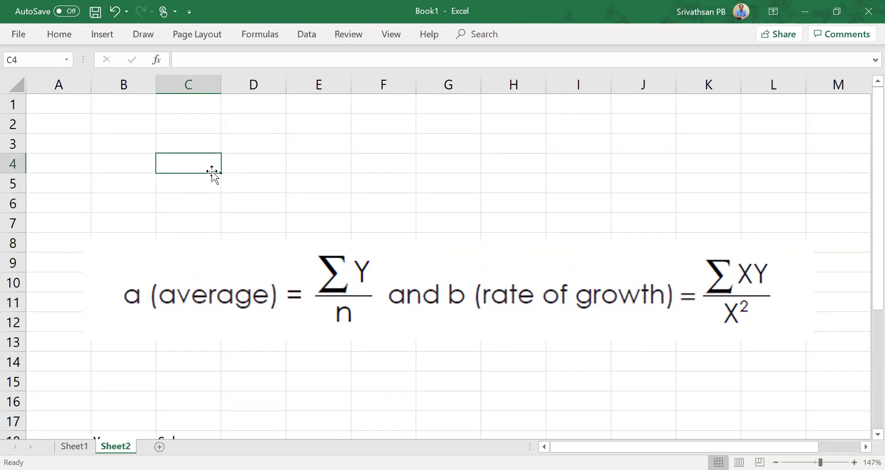
pyautogui.write('Y ')
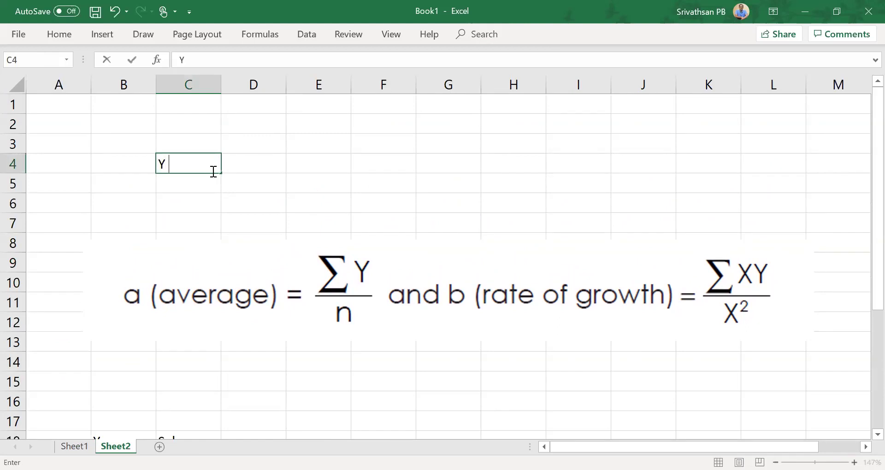
pyautogui.write('=  a+bX')
pyautogui.press('Return')
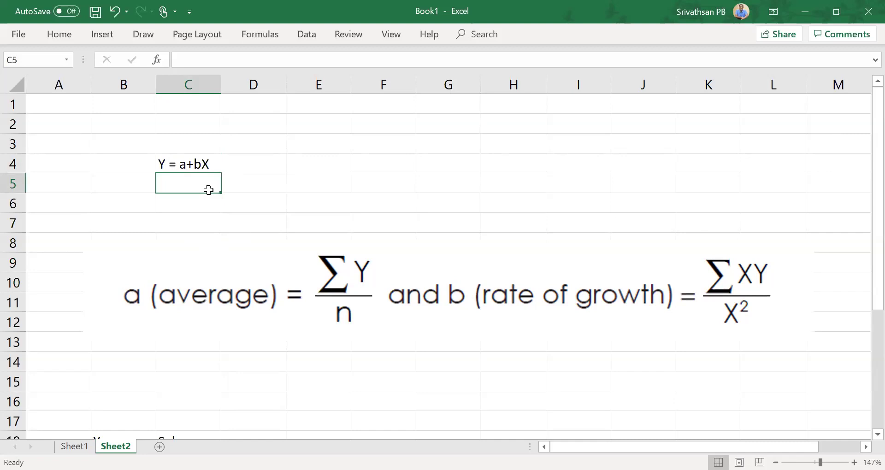
# Enter the definitions "Y is the forecast sales" in C5 and "X is the time period" in C6.
pyautogui.write('Y is the ')
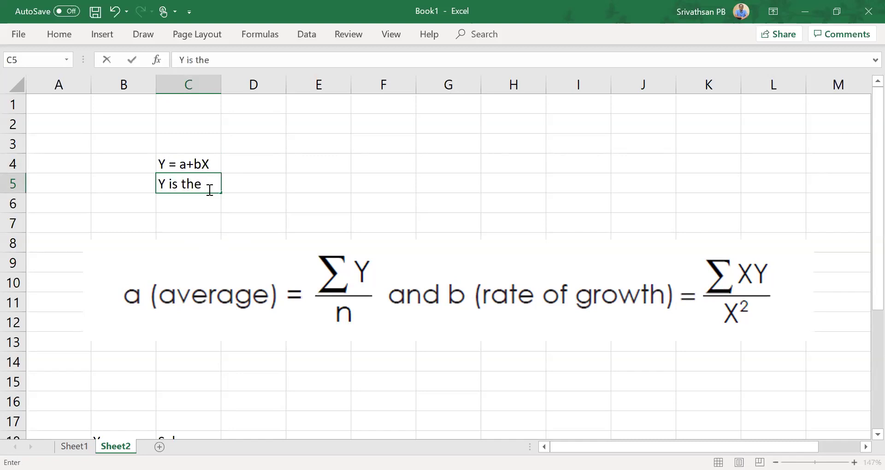
pyautogui.write('forecast')
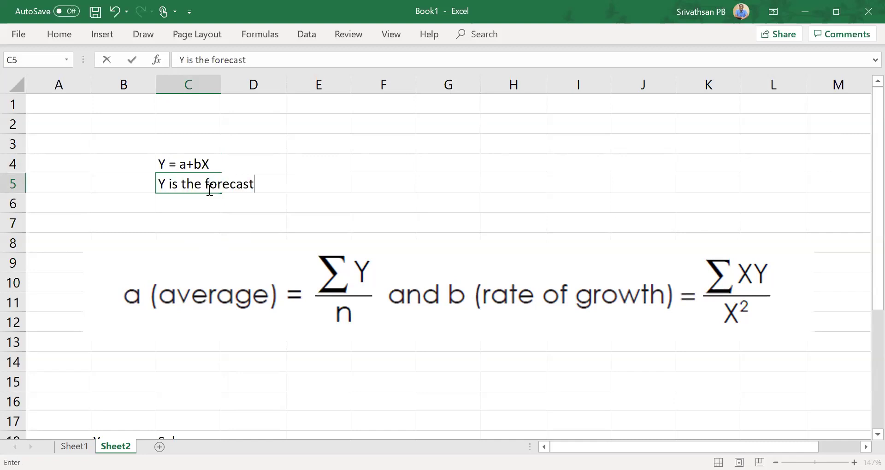
pyautogui.write(' sales')
pyautogui.press('Return')
pyautogui.write('X')
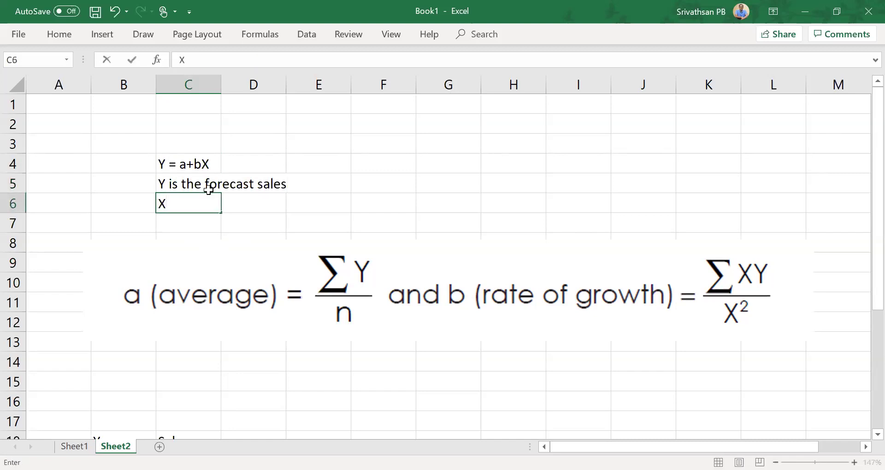
pyautogui.write(' is the time')
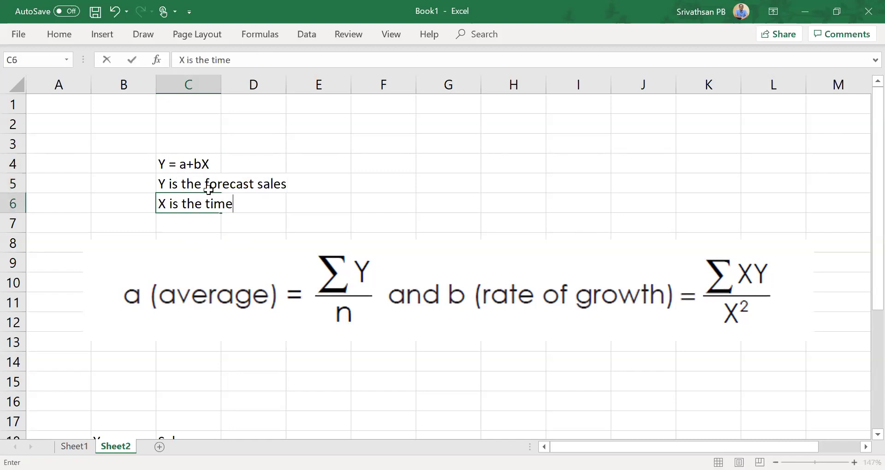
pyautogui.write(' period')
pyautogui.press('Return')
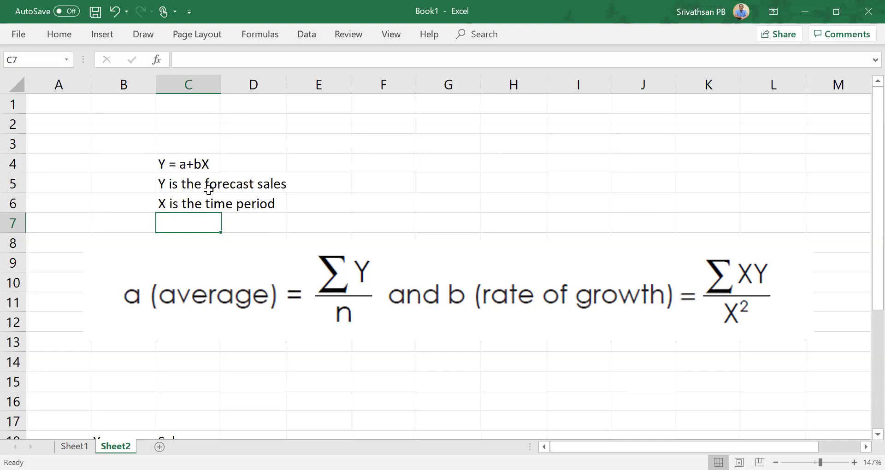
# Extend the Y definition in C5 with "for time t" and the X definition in C6 with "t".
pyautogui.click(208, 189)
pyautogui.press('F2')
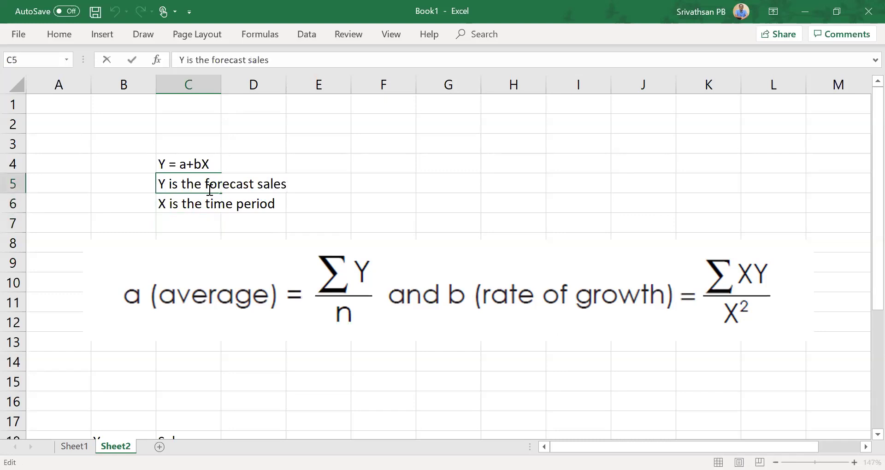
pyautogui.write('for time t')
pyautogui.press('Return')
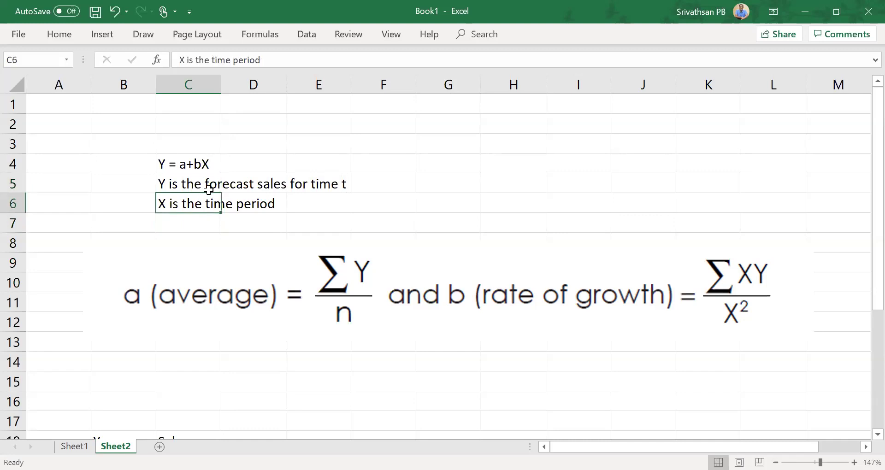
pyautogui.press('F2')
pyautogui.write('t')
pyautogui.press('Return')
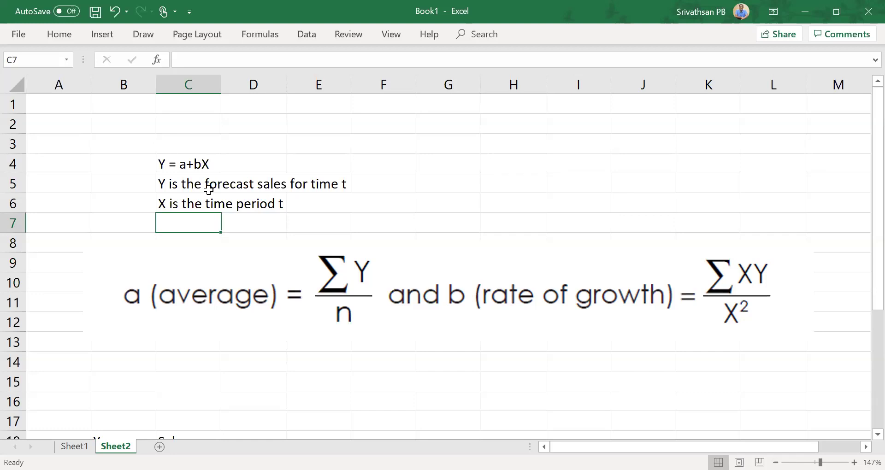
# Examine the year and sales table below the formula picture, going through the Year column.
pyautogui.press('pagedown')
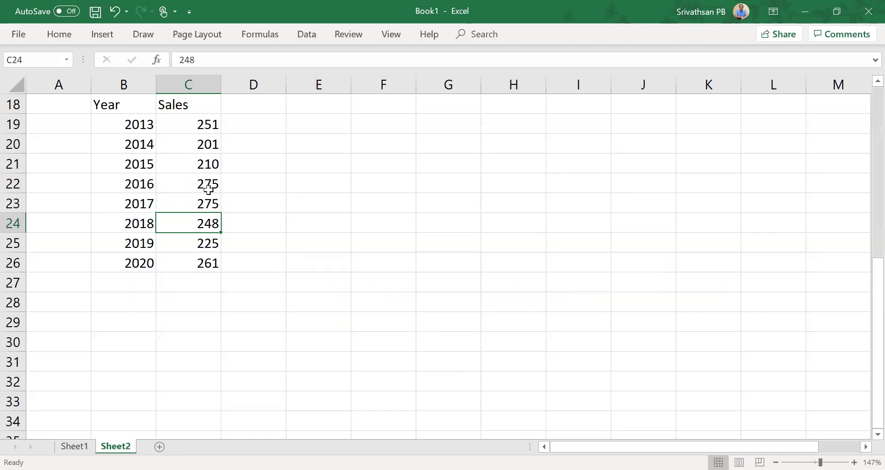
pyautogui.scroll(1, 209, 190)
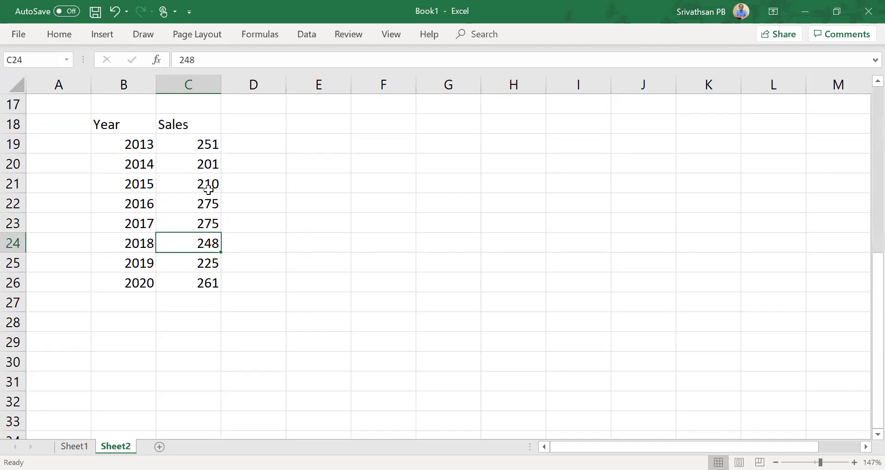
pyautogui.press('Left')
pyautogui.press('Up')
pyautogui.press('Up')
pyautogui.press('Up')
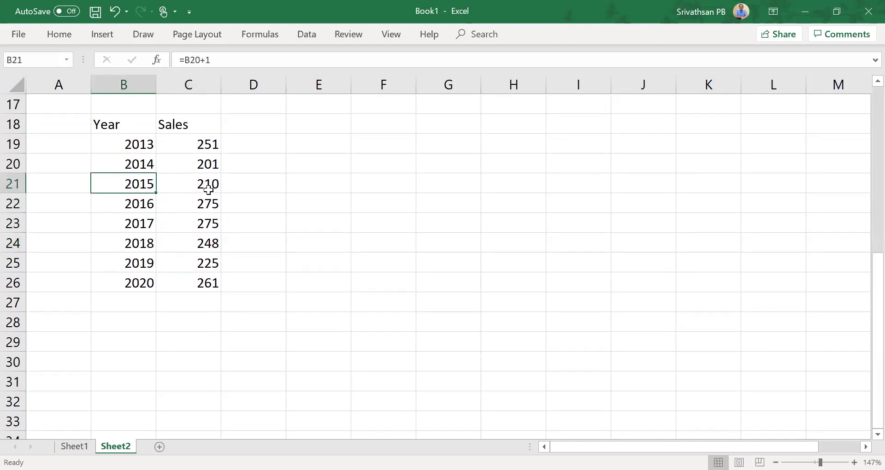
pyautogui.press('Down')
pyautogui.press('Up')
pyautogui.press('Up')
pyautogui.press('Up')
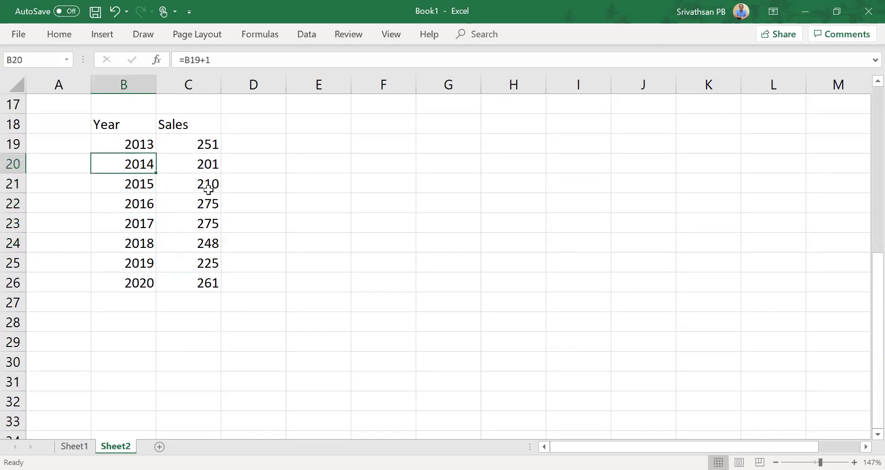
pyautogui.hotkey('ctrl', 'shift', 'Down')
pyautogui.press('Down')
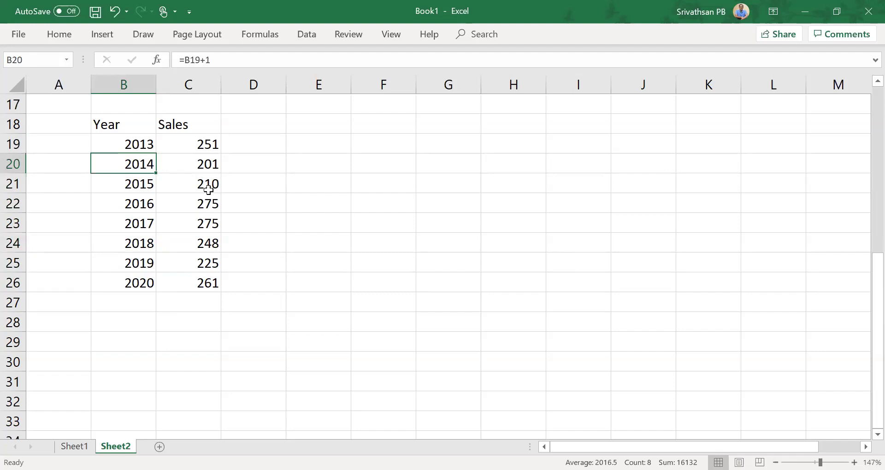
pyautogui.press('Down')
pyautogui.hotkey('ctrl', 'Down')
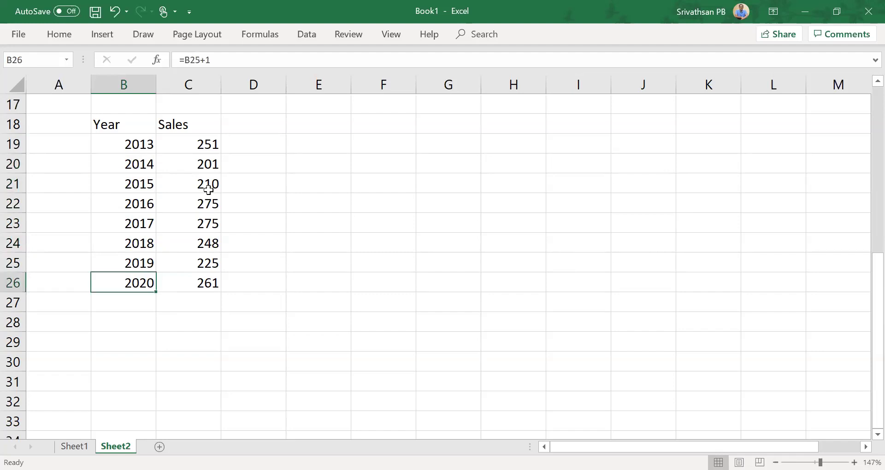
# Clear the 2013 year and sales values in B19:C19 and enter 2014 as the starting year in B20.
pyautogui.hotkey('ctrl', 'Up')
pyautogui.press('Down')
pyautogui.hotkey('shift', 'Right')
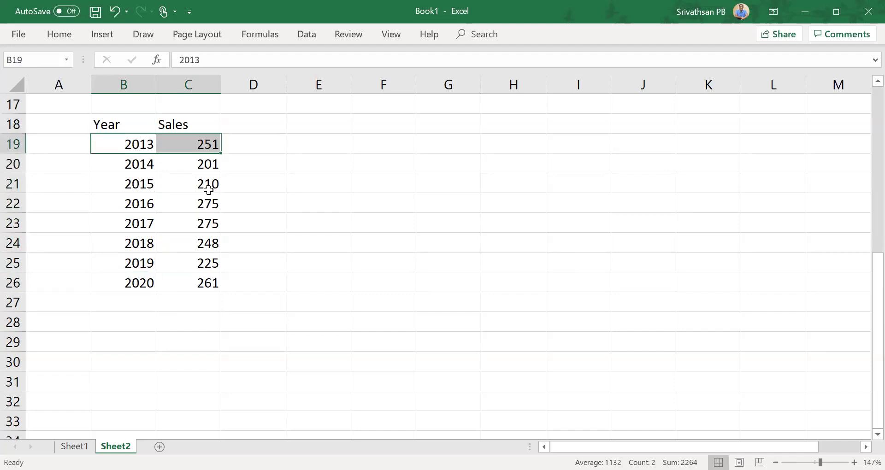
pyautogui.press('Delete')
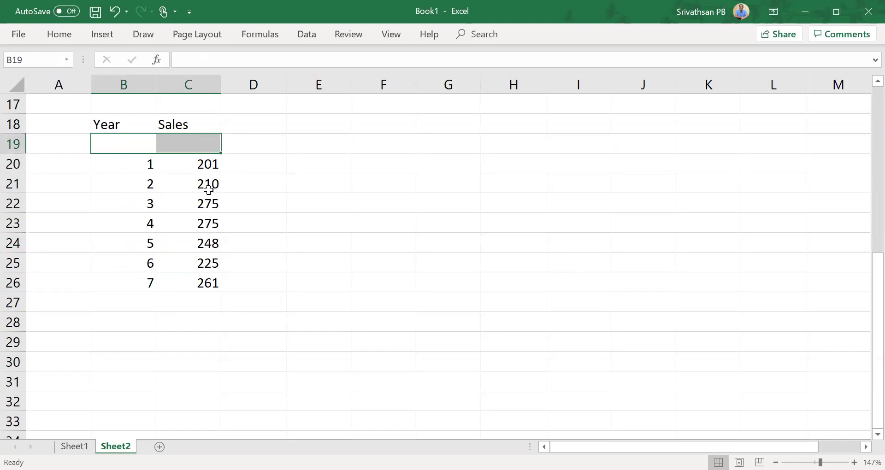
pyautogui.press('Down')
pyautogui.hotkey('ctrl', 'z')
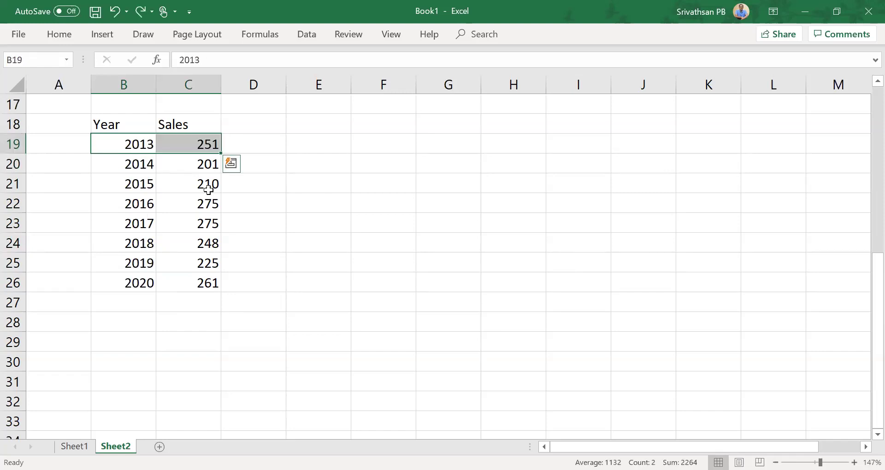
pyautogui.press('Delete')
pyautogui.press('Down')
pyautogui.write('2014')
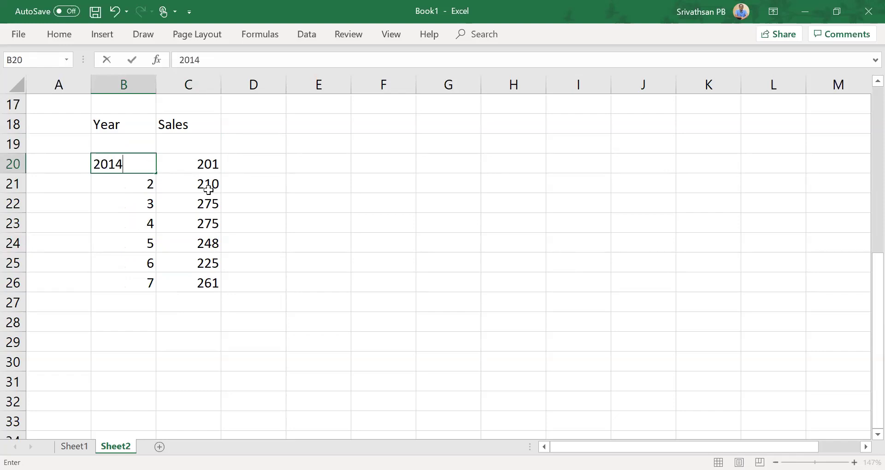
pyautogui.press('Return')
pyautogui.press('Up')
pyautogui.press('Up')
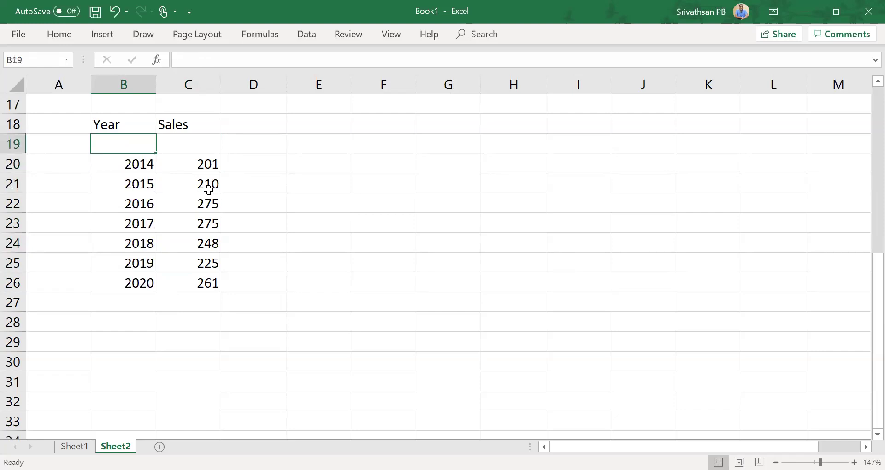
# Rename the table headers in B18 and C18 to "Year X" and "Sales Y".
pyautogui.press('Up')
pyautogui.press('F2')
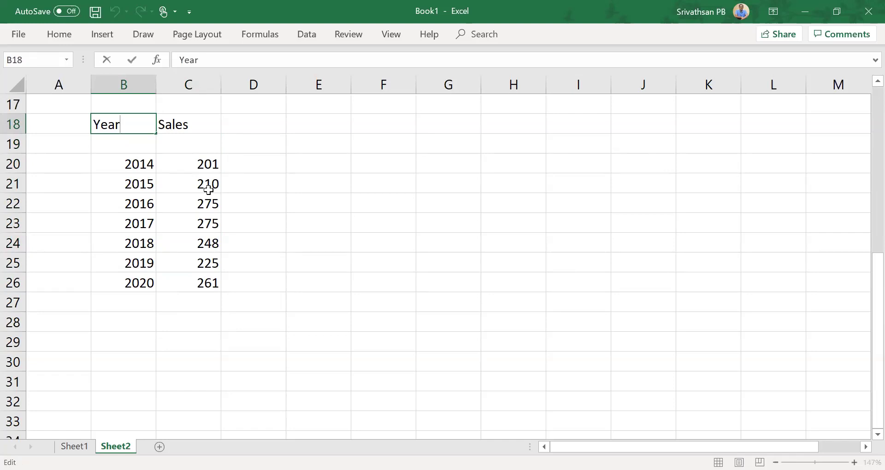
pyautogui.write('Y')
pyautogui.press('BackSpace')
pyautogui.write('X')
pyautogui.press('Tab')
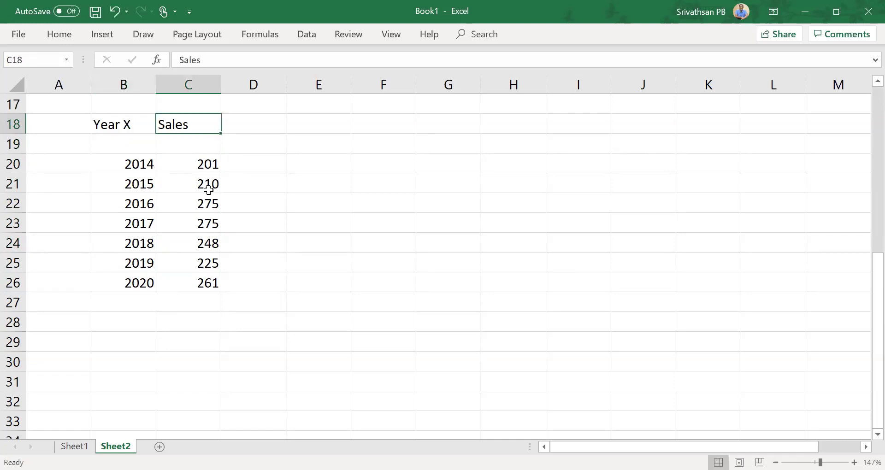
pyautogui.press('F2')
pyautogui.write('Y')
pyautogui.hotkey('shift', 'Tab')
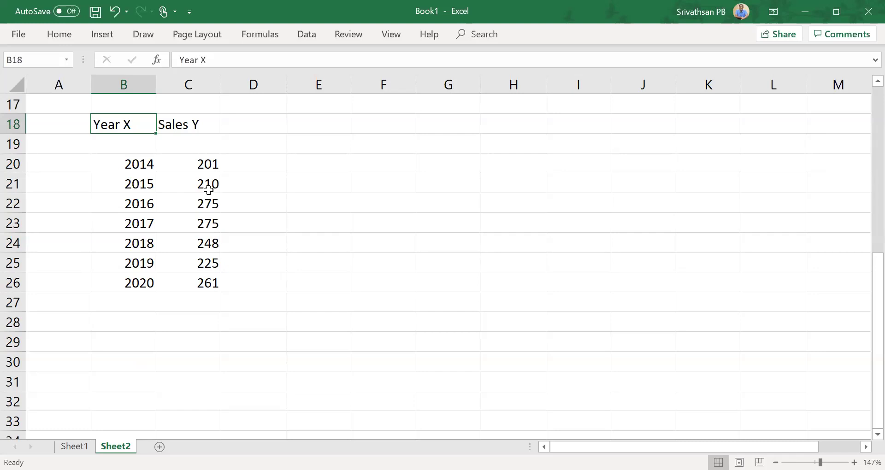
pyautogui.press('Down')
pyautogui.press('Up')
pyautogui.press('Down')
pyautogui.press('Down')
pyautogui.press('Right')
pyautogui.press('Right')
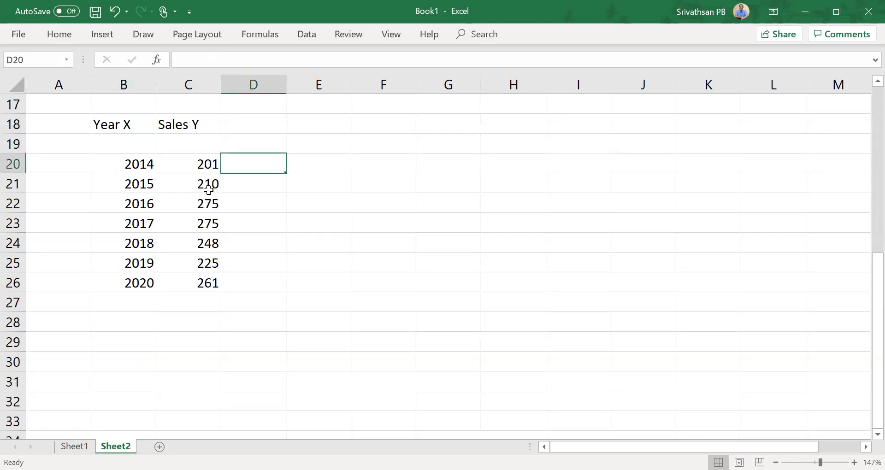
pyautogui.press('Up')
pyautogui.press('Left')
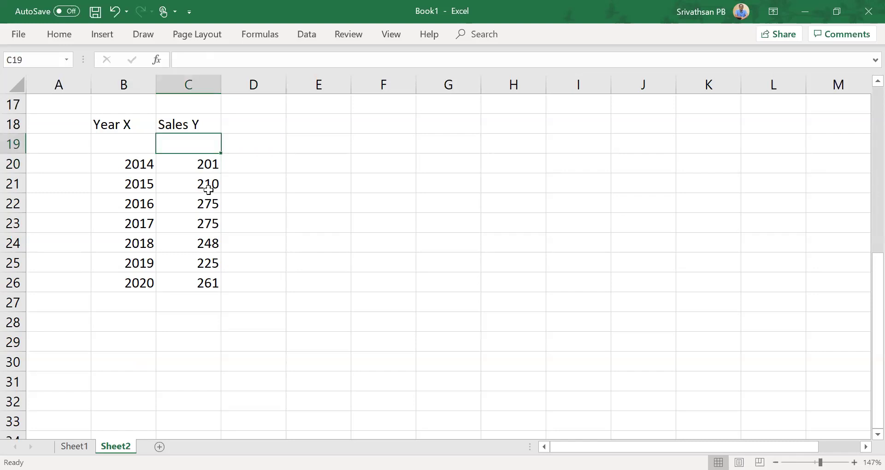
pyautogui.press('Down')
pyautogui.press('Down')
pyautogui.press('Left')
pyautogui.press('Up')
pyautogui.hotkey('ctrl', 'Down')
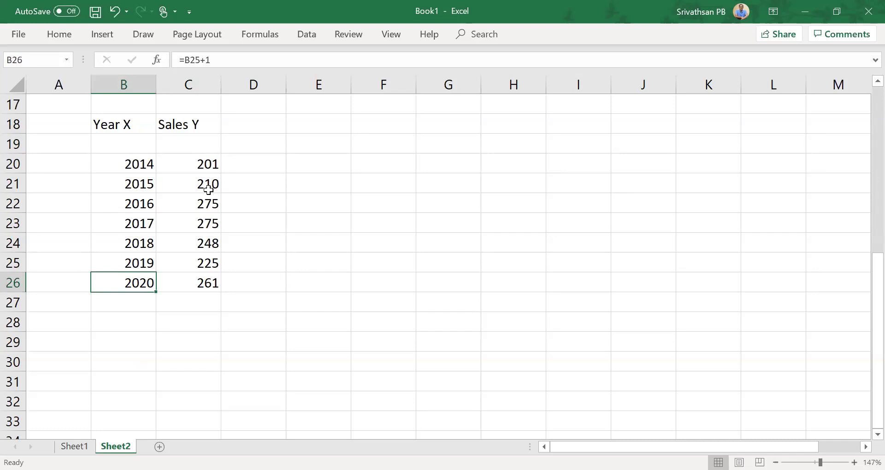
pyautogui.press('Right')
pyautogui.press('Right')
pyautogui.press('Right')
pyautogui.press('Right')
pyautogui.press('Right')
pyautogui.press('Right')
pyautogui.press('Up')
pyautogui.press('Up')
pyautogui.press('Up')
pyautogui.press('Up')
pyautogui.press('Up')
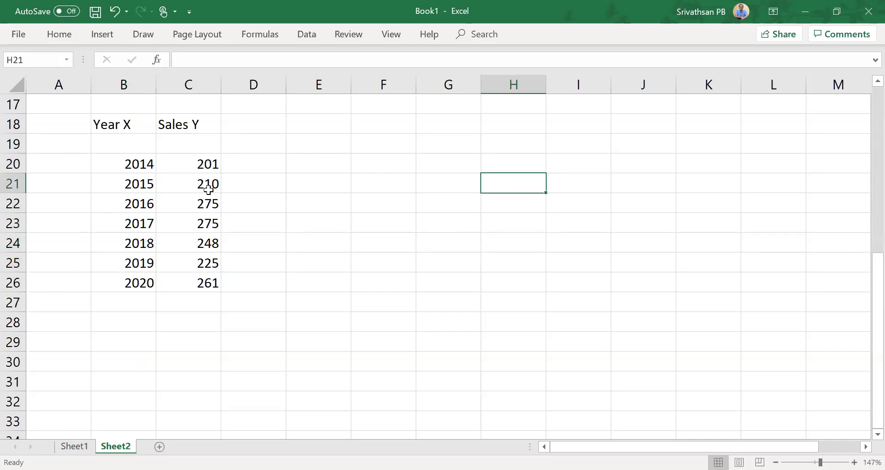
pyautogui.press('Up')
pyautogui.press('Down')
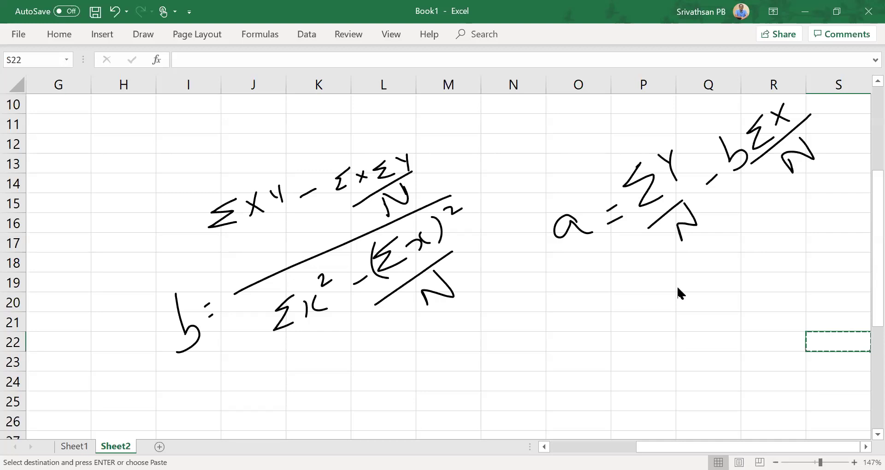
# Go back to the Year X and Sales Y table and examine its entries, stopping at the 2014 row.
pyautogui.press('Home')
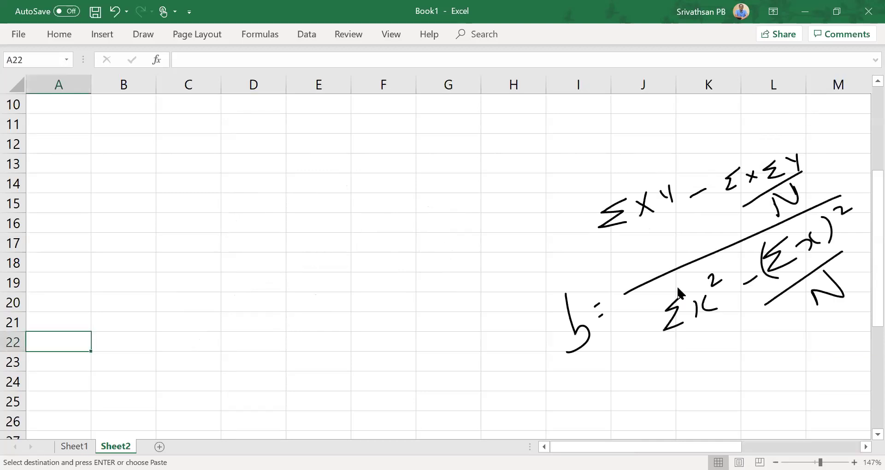
pyautogui.press('pagedown')
pyautogui.press('Up')
pyautogui.press('Right')
pyautogui.press('Right')
pyautogui.press('Up')
pyautogui.press('Up')
pyautogui.press('Up')
pyautogui.press('Left')
pyautogui.press('Up')
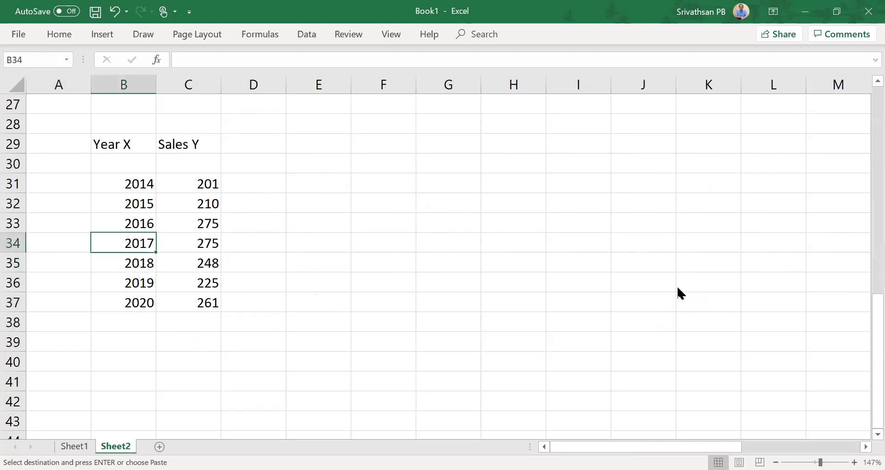
pyautogui.press('Up')
pyautogui.press('Up')
pyautogui.press('Up')
pyautogui.press('Right')
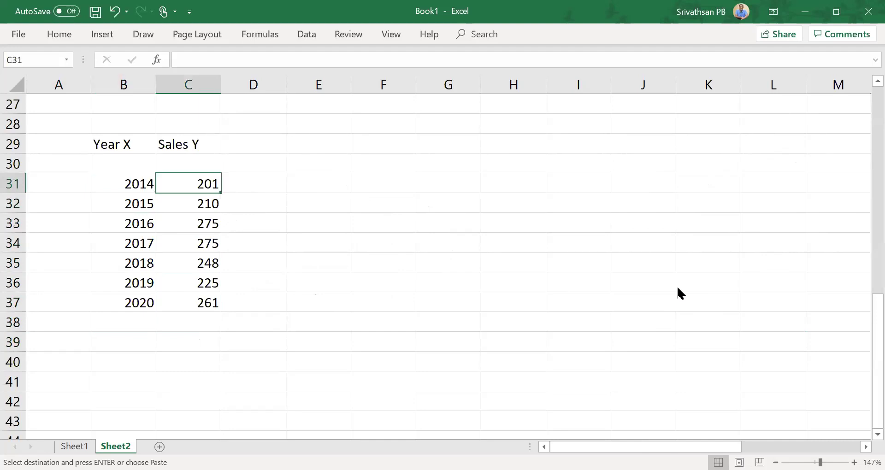
pyautogui.press('Left')
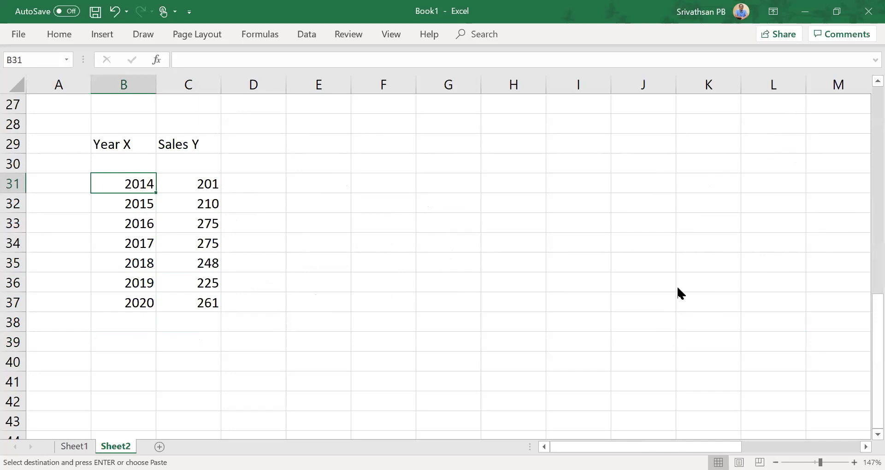
pyautogui.press('Right')
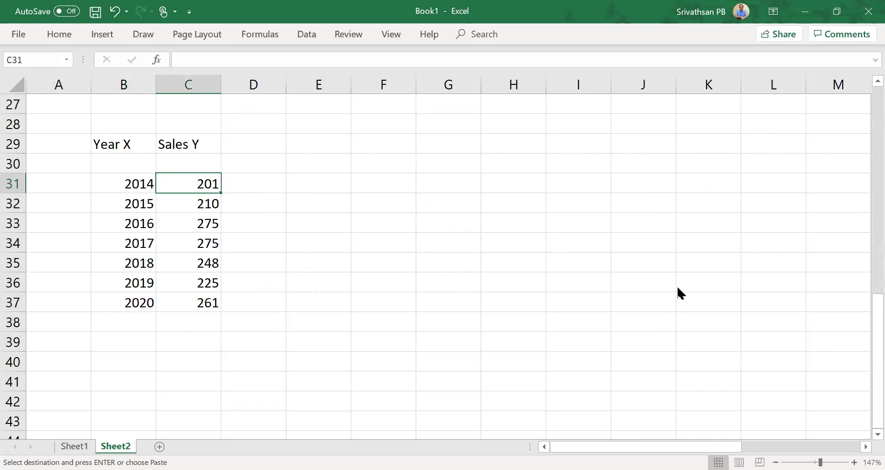
# Move the Sales Y column from C29:C37 to D29:D37, leaving column C empty between years and sales.
pyautogui.press('Up')
pyautogui.press('Up')
pyautogui.hotkey('ctrl', 'shift', 'Down')
pyautogui.hotkey('ctrl', 'shift', 'Down')
pyautogui.hotkey('ctrl', 'c')
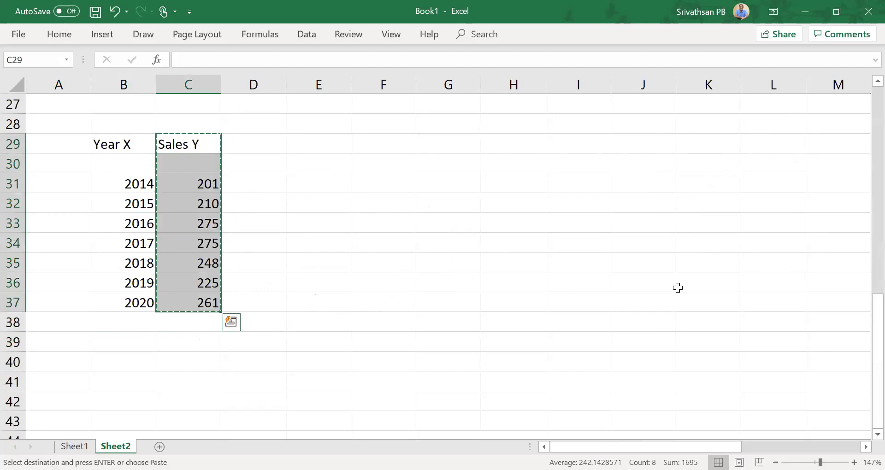
pyautogui.press('Right')
pyautogui.press('Return')
# Enter the header "X" in C29 for the new column between Year X and Sales Y.
pyautogui.press('Left')
pyautogui.press('Down')
pyautogui.write('X')
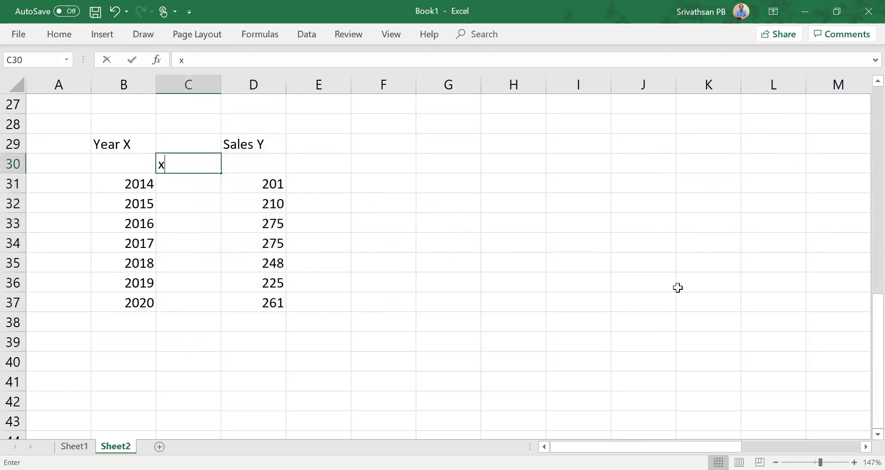
pyautogui.press('Escape')
pyautogui.press('Up')
pyautogui.write('X')
pyautogui.press('Return')
pyautogui.press('Down')
pyautogui.press('Down')
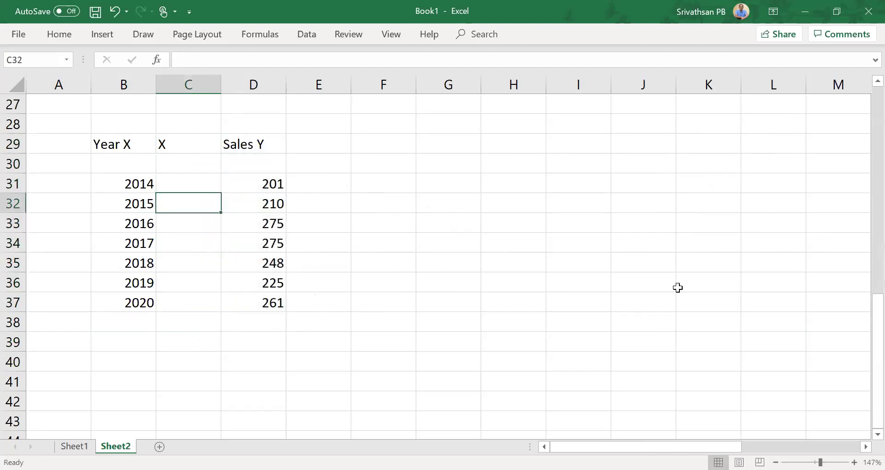
# Copy the year series from B31:B37 into C31:C37 and enter 1 as the first X value in C31.
pyautogui.press('Left')
pyautogui.press('Up')
pyautogui.press('Right')
pyautogui.press('Left')
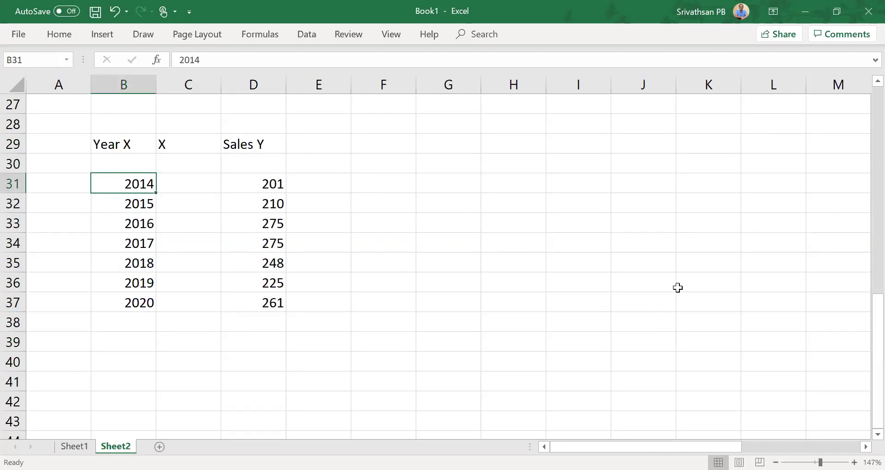
pyautogui.hotkey('ctrl', 'shift', 'Down')
pyautogui.hotkey('ctrl', 'c')
pyautogui.press('Right')
pyautogui.press('Return')
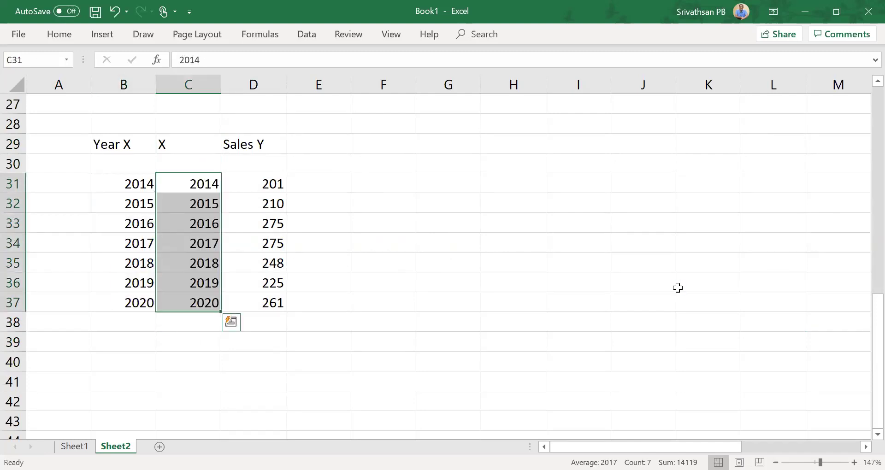
pyautogui.write('1')
pyautogui.press('Down')
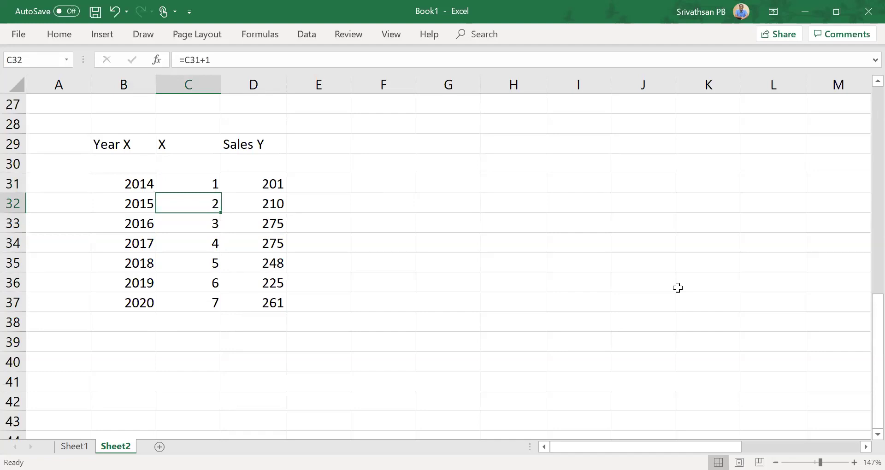
# Examine the handwritten formulas for a and b above the table.
pyautogui.hotkey('alt', 'pagedown')
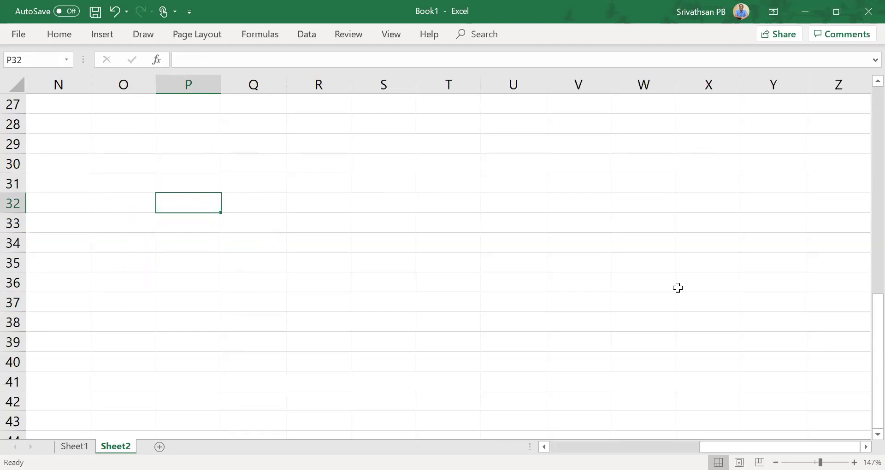
pyautogui.press('pageup')
pyautogui.press('Left')
pyautogui.press('Left')
pyautogui.press('Left')
pyautogui.press('Left')
pyautogui.press('Left')
pyautogui.press('Left')
pyautogui.press('Left')
pyautogui.press('Left')
pyautogui.press('Left')
pyautogui.press('Left')
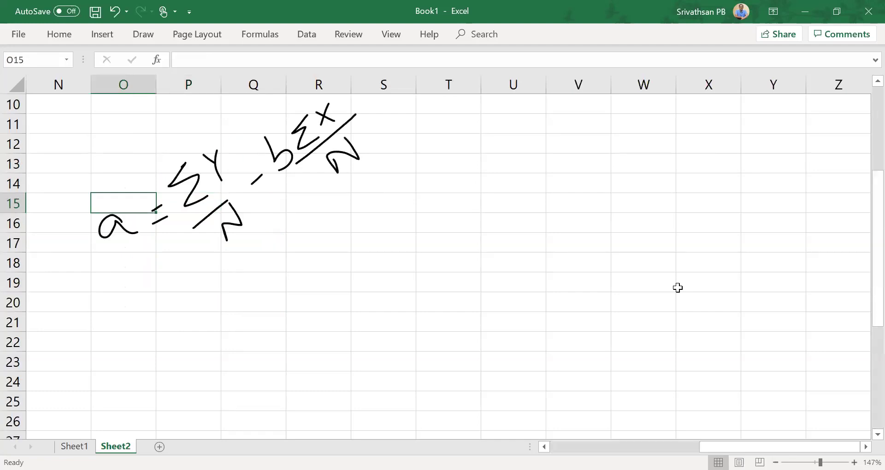
pyautogui.press('Right')
pyautogui.press('Right')
pyautogui.press('Right')
pyautogui.press('Right')
pyautogui.press('Right')
pyautogui.press('Right')
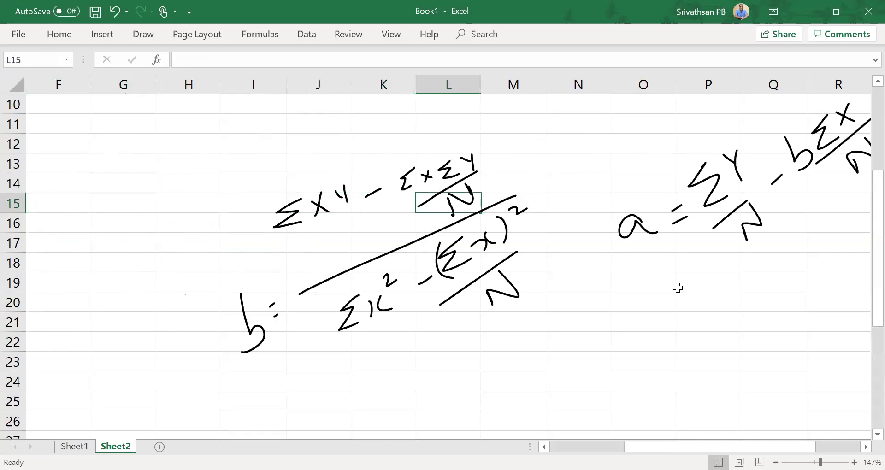
pyautogui.press('Home')
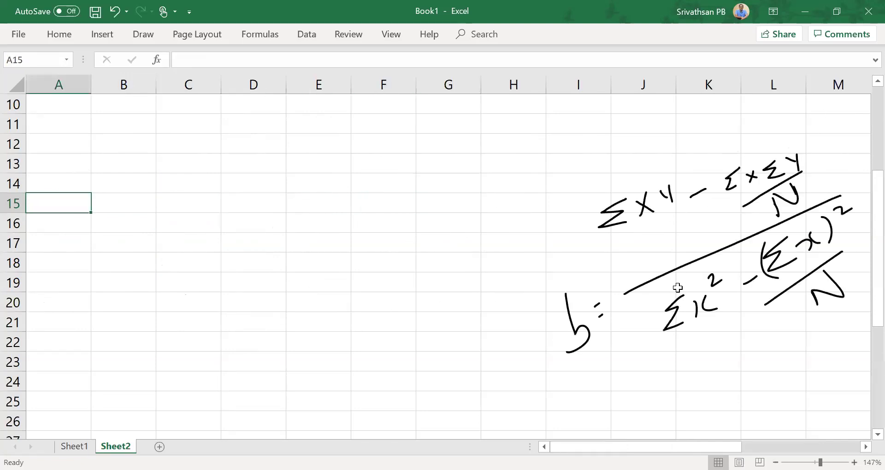
# Set the starting X value for 2014 in C31 to -3.
pyautogui.press('pagedown')
pyautogui.press('Right')
pyautogui.press('Right')
pyautogui.press('Right')
pyautogui.press('Left')
pyautogui.press('Up')
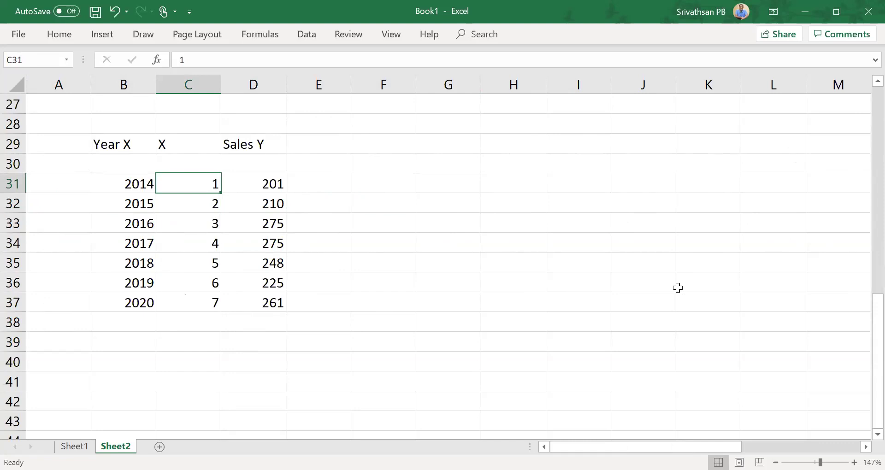
pyautogui.write('-3')
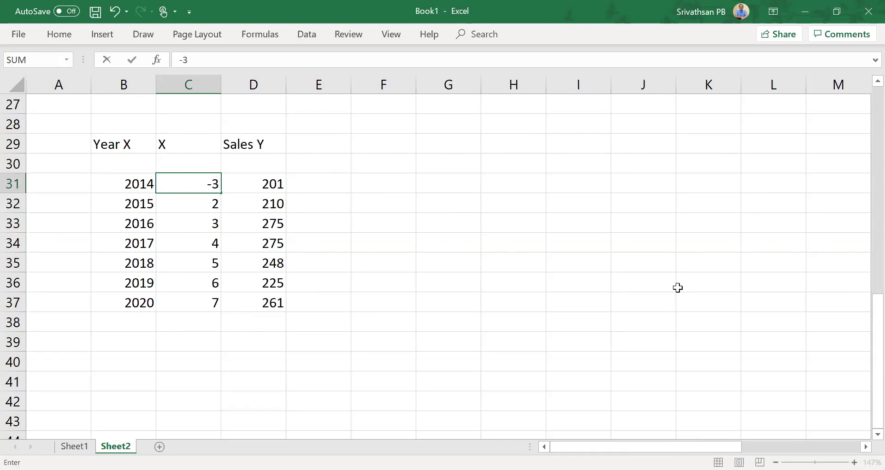
pyautogui.press('Return')
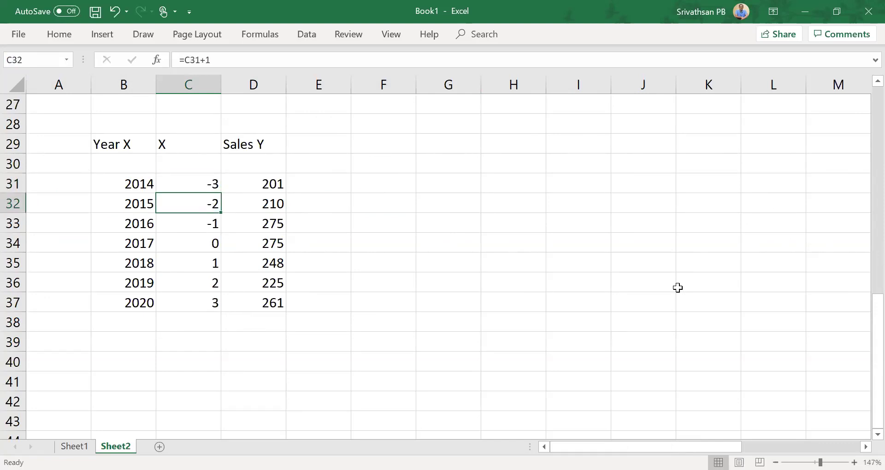
# Go through the X values and total them in C38 with =SUM(C31:C37).
pyautogui.press('Up')
pyautogui.press('Down')
pyautogui.press('Down')
pyautogui.press('Down')
pyautogui.press('Down')
pyautogui.press('Down')
pyautogui.press('Down')
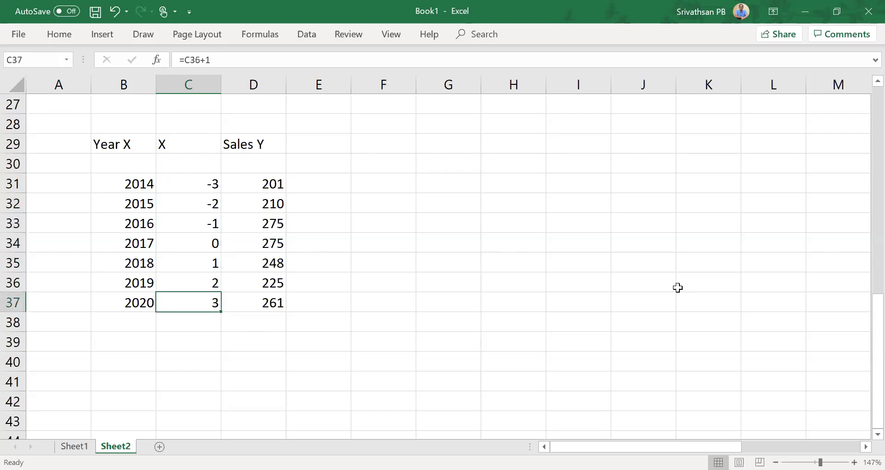
pyautogui.press('Down')
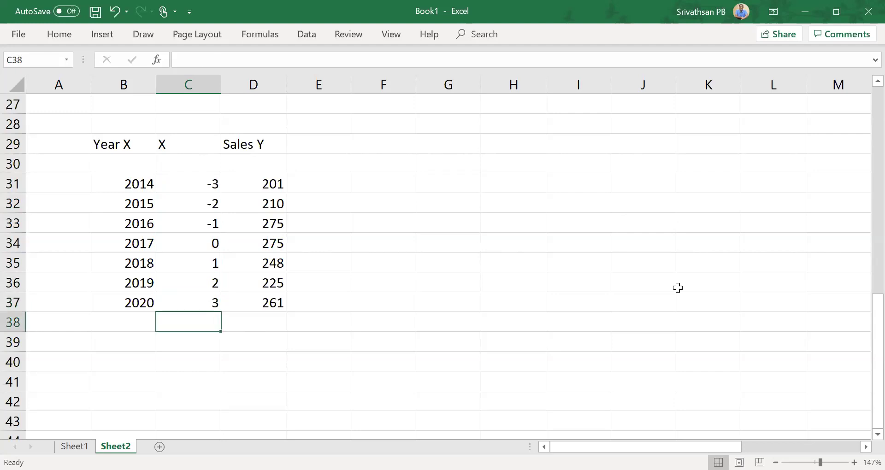
pyautogui.write('=')
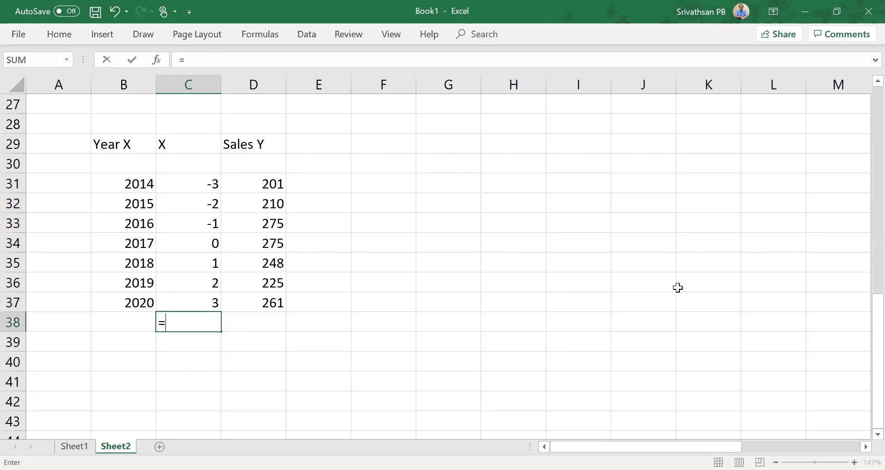
pyautogui.write('sum(')
pyautogui.press('Up')
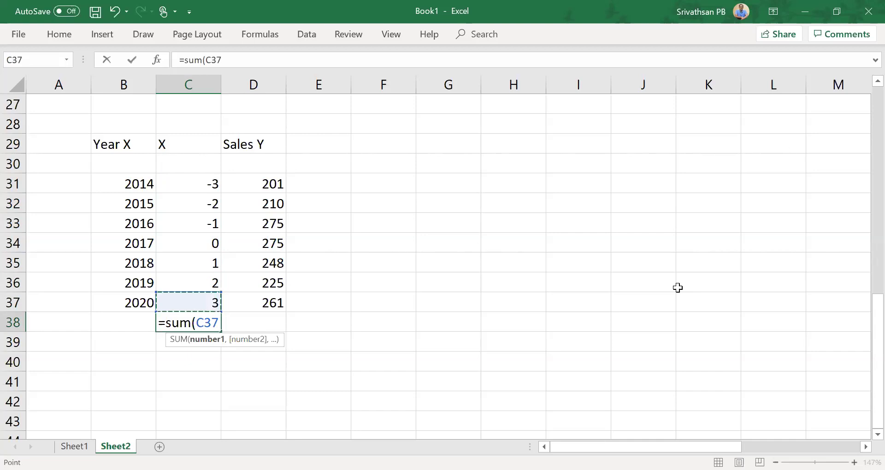
pyautogui.hotkey('ctrl', 'shift', 'Up')
pyautogui.hotkey('ctrl', 'Return')
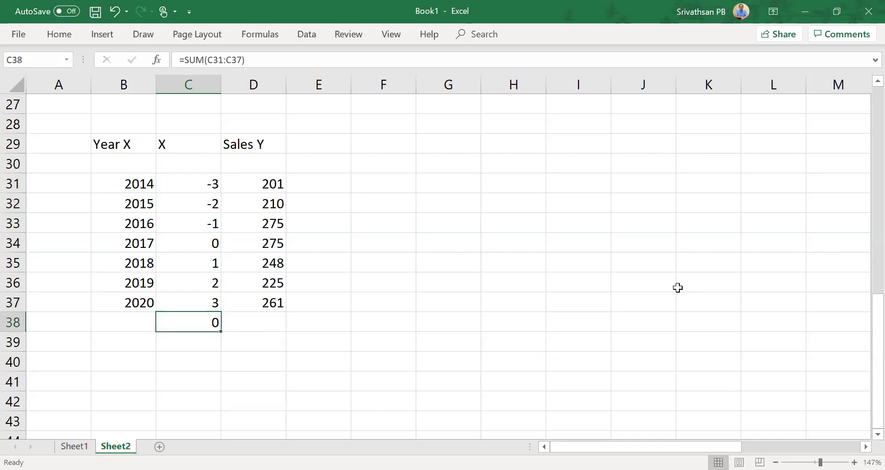
# Handwrite "ΣX" in black ink just below the X total, around C39.
pyautogui.press('Down')
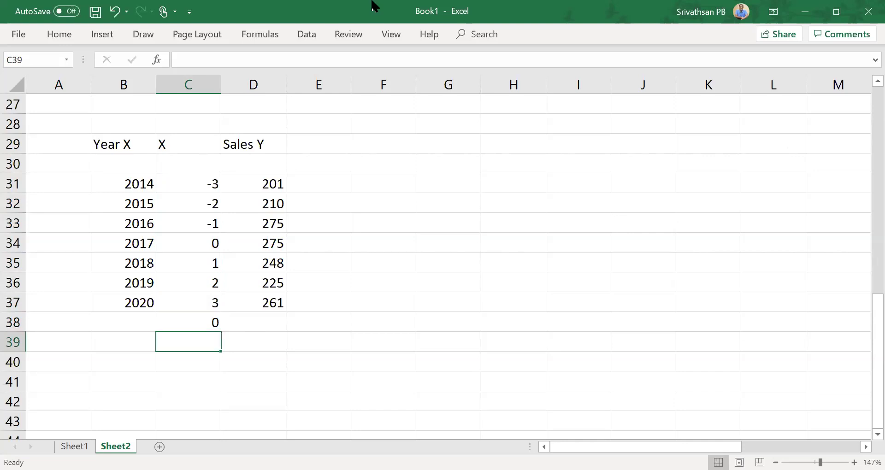
pyautogui.click(149, 33)
pyautogui.click(22, 78)
pyautogui.moveTo(184, 336); pyautogui.dragTo(167, 369)
pyautogui.click(204, 330)
pyautogui.moveTo(195, 338)
pyautogui.mouseDown()
pyautogui.moveTo(212, 344)
pyautogui.moveTo(206, 354)
pyautogui.mouseUp()
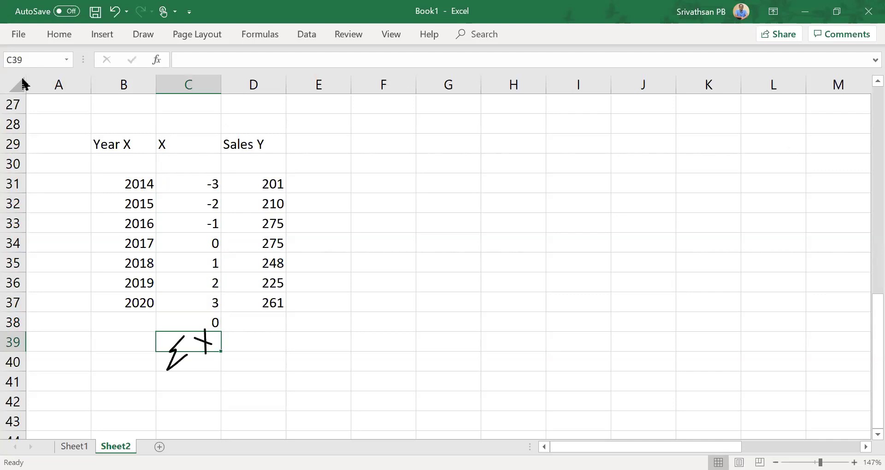
# In the handwritten formulas, underline ΣX in red ink and strike out the ΣXΣY/N, (ΣX)²/N and bΣX/N terms.
pyautogui.press('Right')
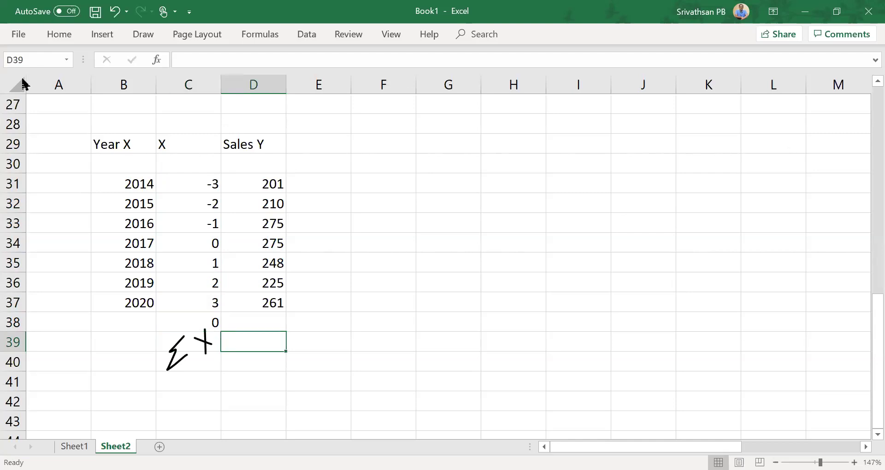
pyautogui.press('Right')
pyautogui.press('Right')
pyautogui.press('Right')
pyautogui.press('Right')
pyautogui.press('Right')
pyautogui.press('Right')
pyautogui.press('Right')
pyautogui.press('Right')
pyautogui.press('Right')
pyautogui.press('pageup')
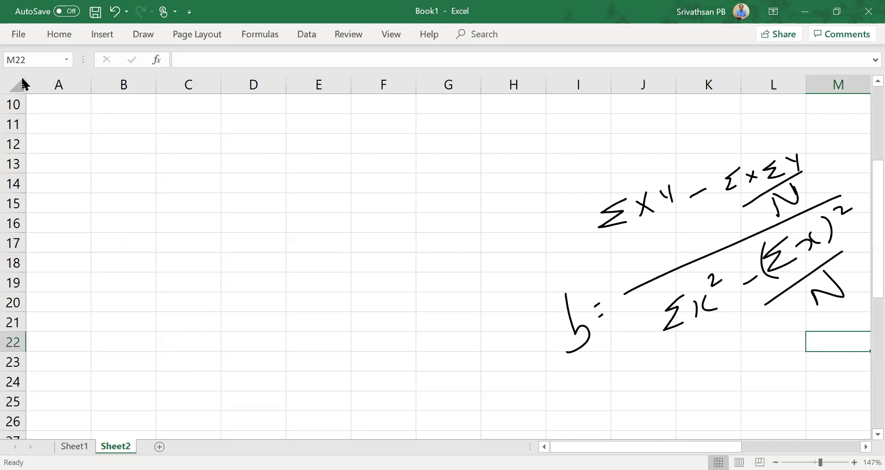
pyautogui.press('Right')
pyautogui.press('Right')
pyautogui.press('Right')
pyautogui.press('Right')
pyautogui.press('Right')
pyautogui.press('Right')
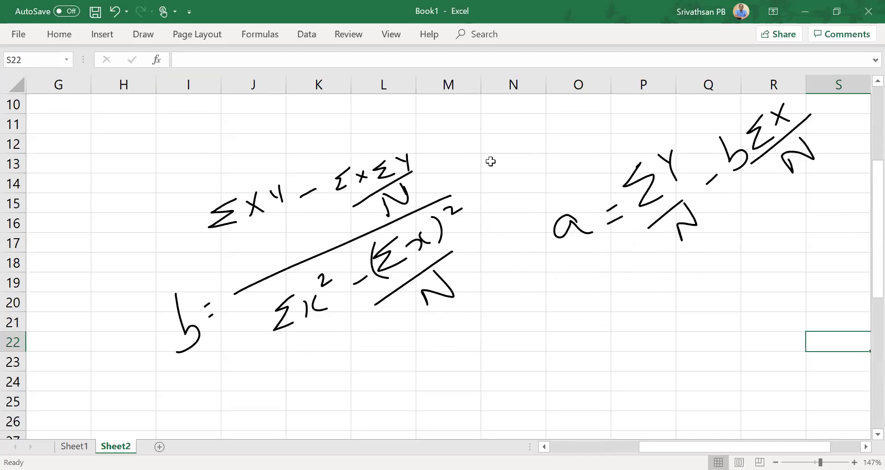
pyautogui.click(143, 35)
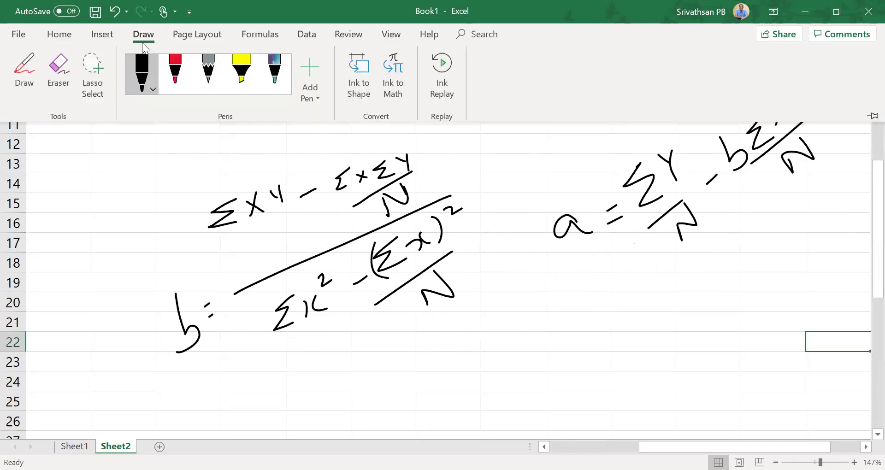
pyautogui.click(142, 42)
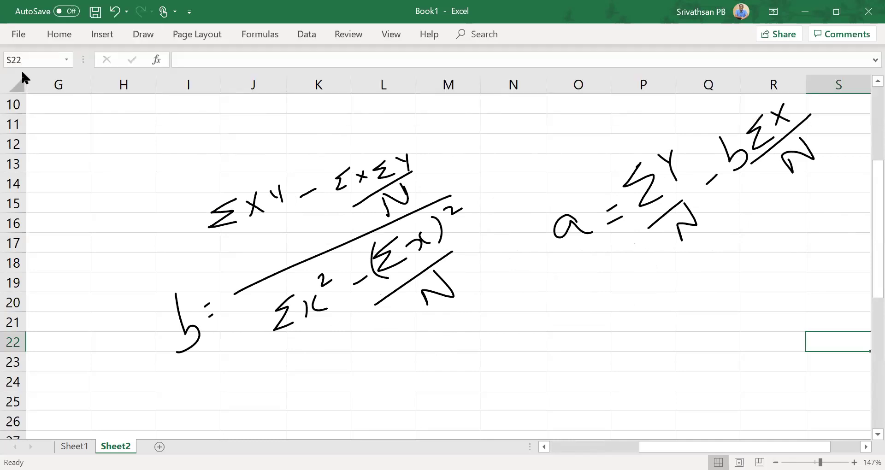
pyautogui.click(136, 38)
pyautogui.click(175, 75)
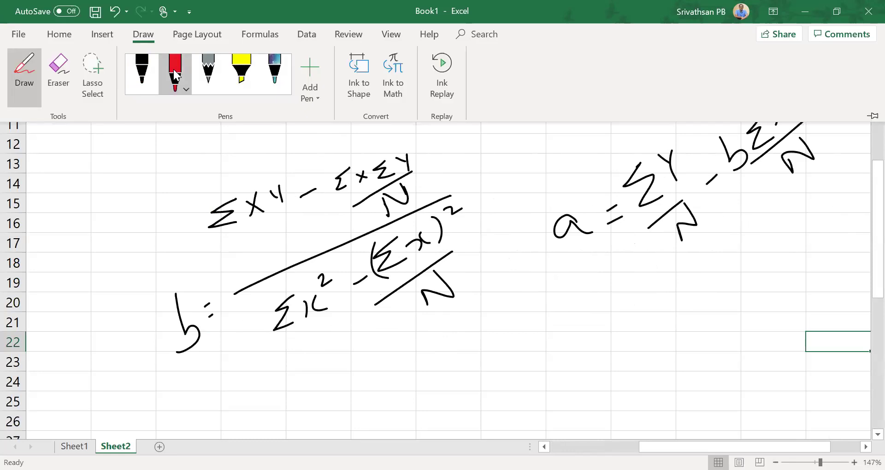
pyautogui.moveTo(345, 197); pyautogui.dragTo(363, 191)
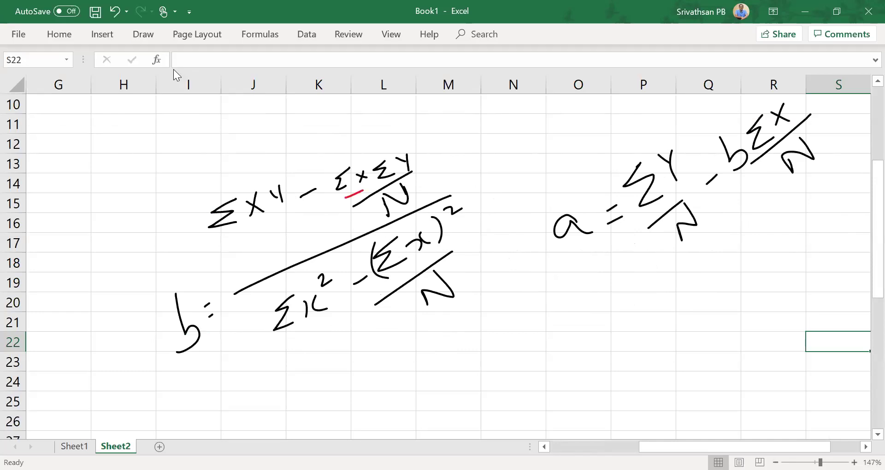
pyautogui.moveTo(395, 126); pyautogui.dragTo(379, 223)
pyautogui.moveTo(429, 201); pyautogui.dragTo(427, 319)
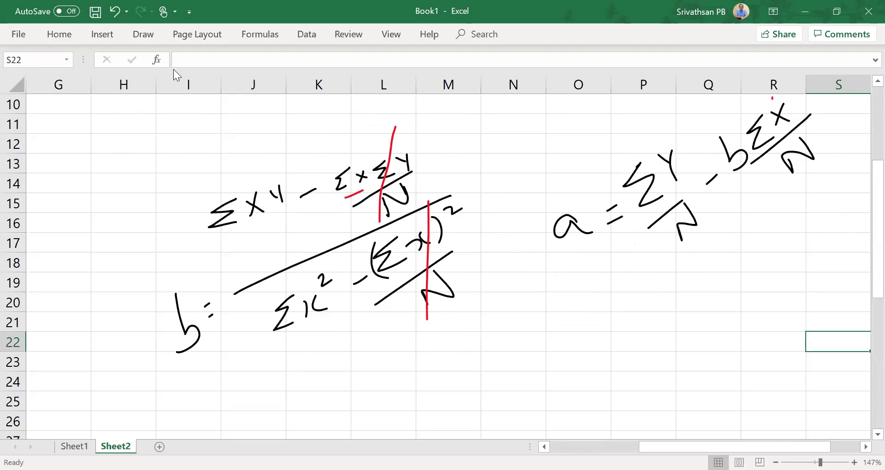
pyautogui.moveTo(772, 97); pyautogui.dragTo(734, 213)
# Move the formula picture down below row 6 so the Y = a+bX notes in C4:C6 are uncovered.
pyautogui.press('Home')
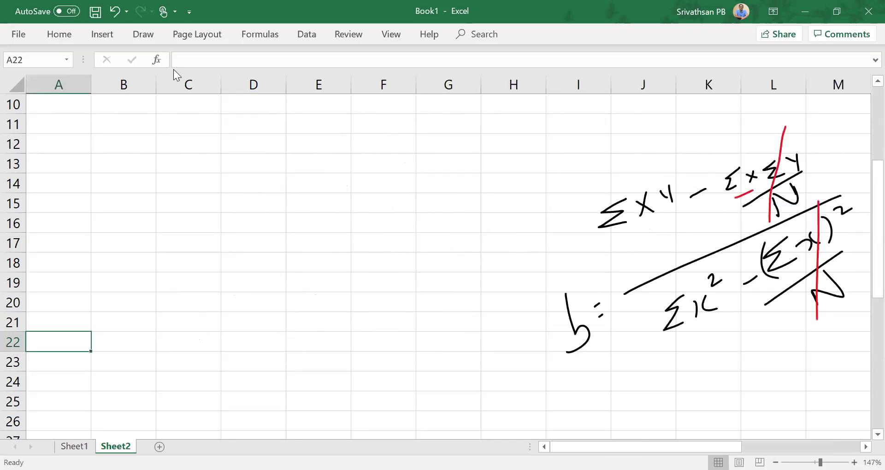
pyautogui.press('pageup')
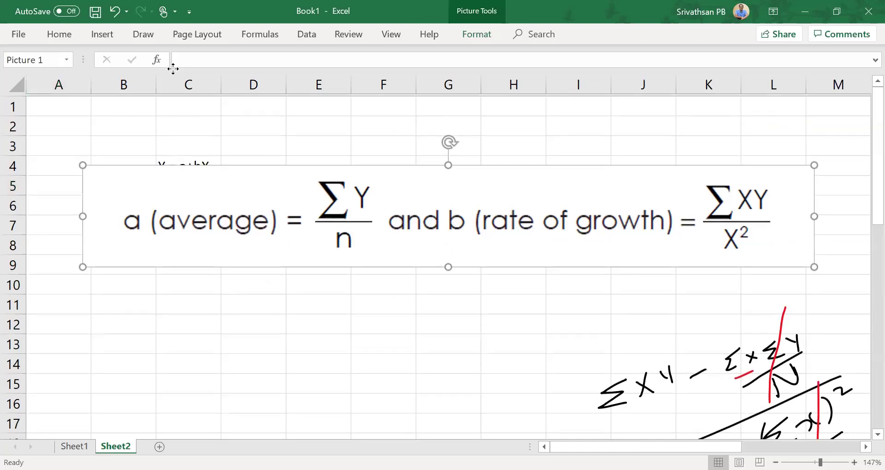
pyautogui.press('Down')
pyautogui.press('Down')
pyautogui.press('Down')
pyautogui.press('Down')
pyautogui.press('Down')
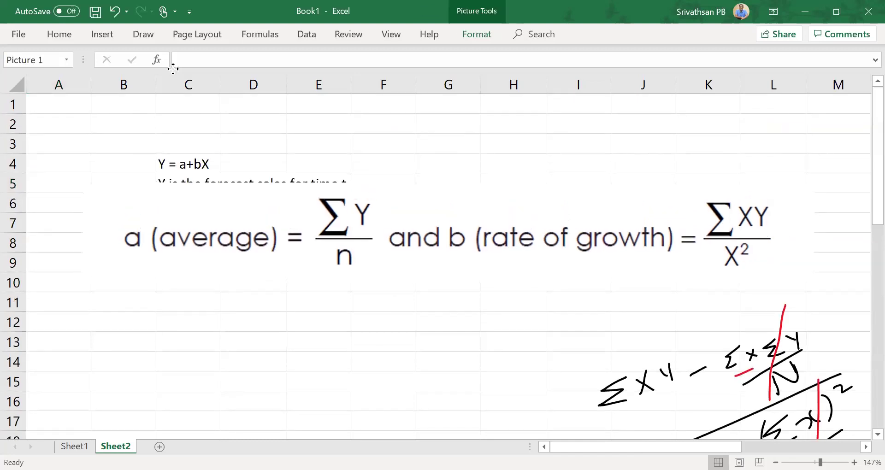
pyautogui.press('Down')
pyautogui.press('Down')
pyautogui.press('Down')
pyautogui.press('Down')
pyautogui.press('Down')
pyautogui.press('Down')
pyautogui.press('Down')
pyautogui.press('Down')
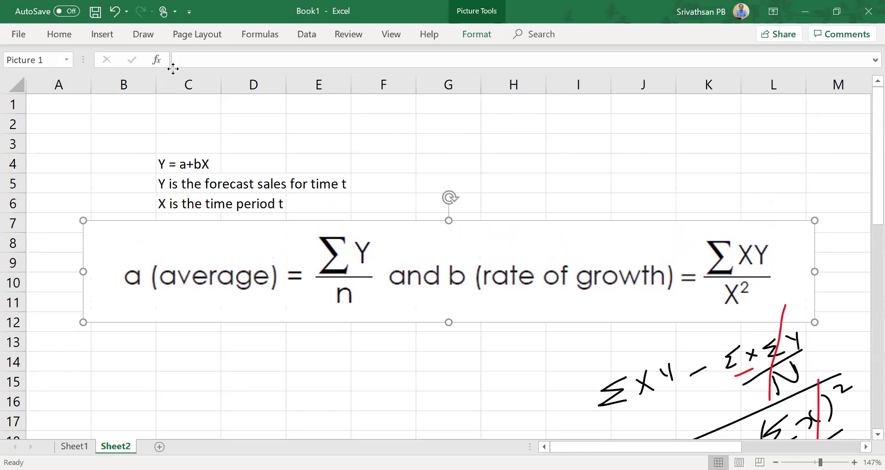
# Total the Sales Y values for 2014 to 2020 in D38 with a SUM of D31:D37.
pyautogui.scroll(-8, 173, 68)
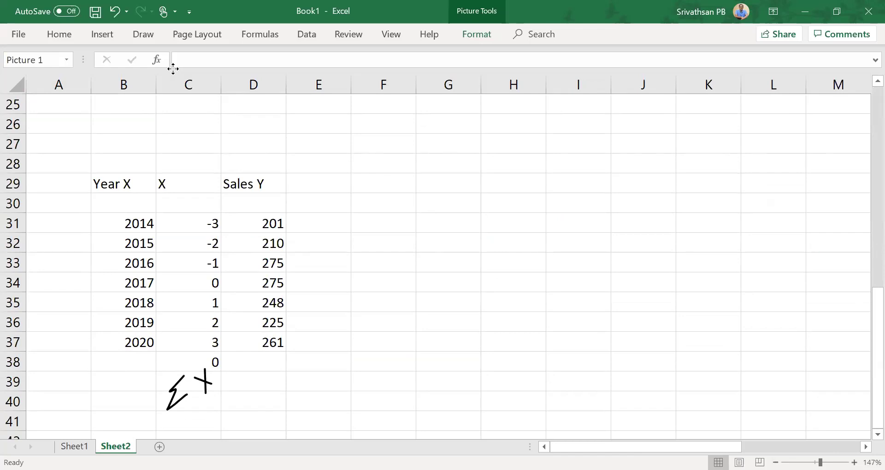
pyautogui.click(321, 189)
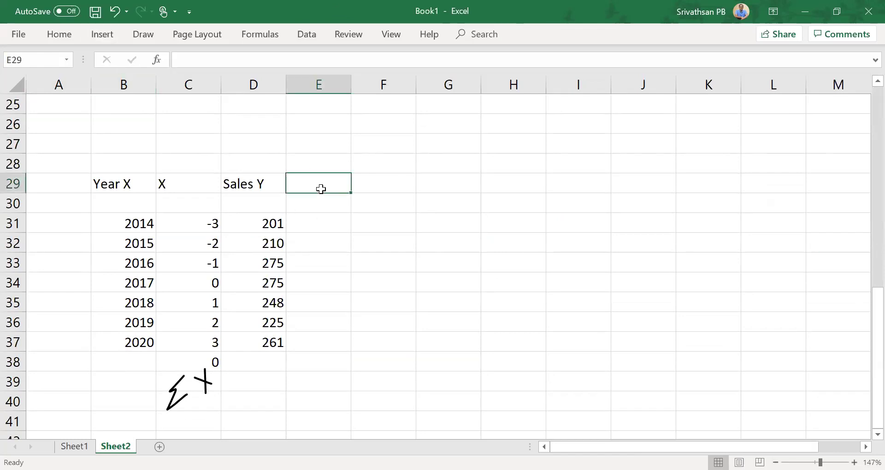
pyautogui.press('Left')
pyautogui.press('Left')
pyautogui.press('Right')
pyautogui.hotkey('ctrl', 'Down')
pyautogui.hotkey('ctrl', 'Down')
pyautogui.press('Down')
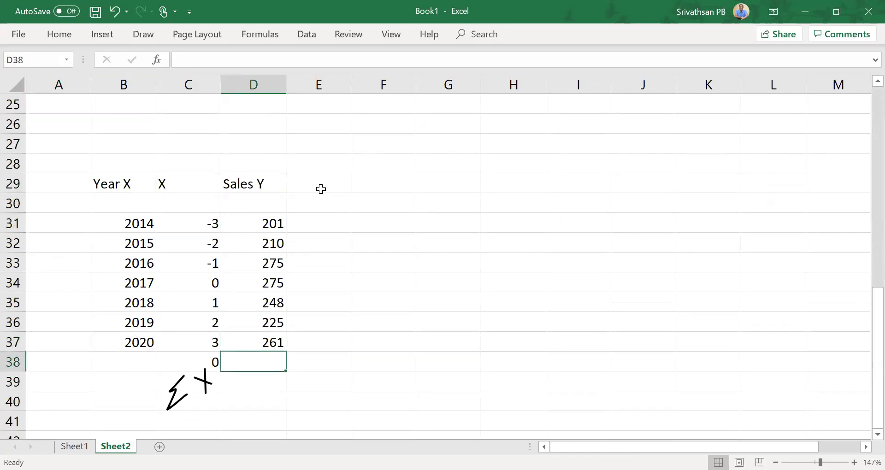
pyautogui.press('F2')
pyautogui.hotkey('alt', '=')
pyautogui.press('Return')
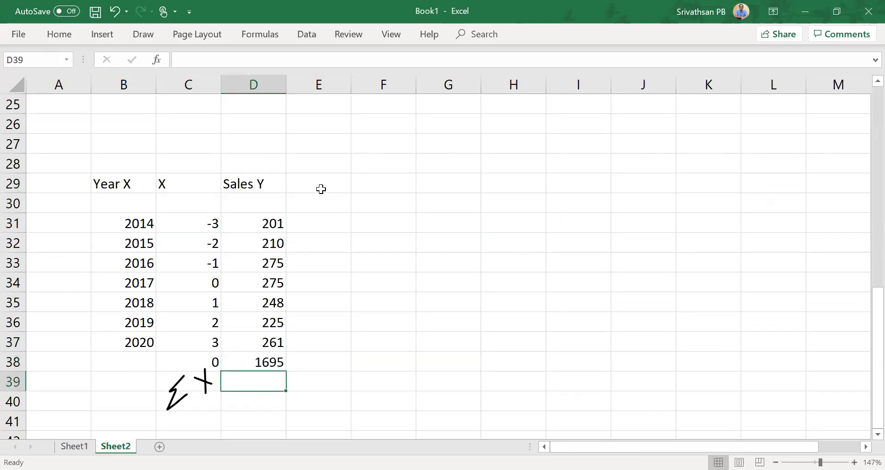
pyautogui.press('Up')
pyautogui.press('Up')
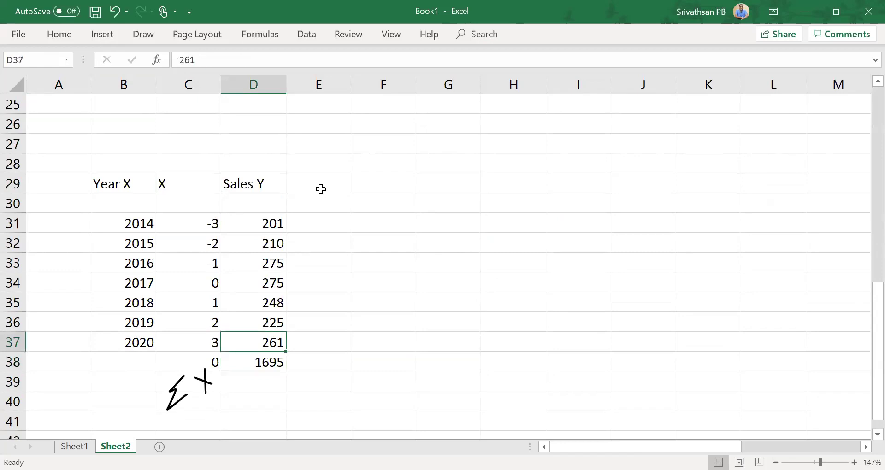
pyautogui.press('Down')
pyautogui.press('Down')
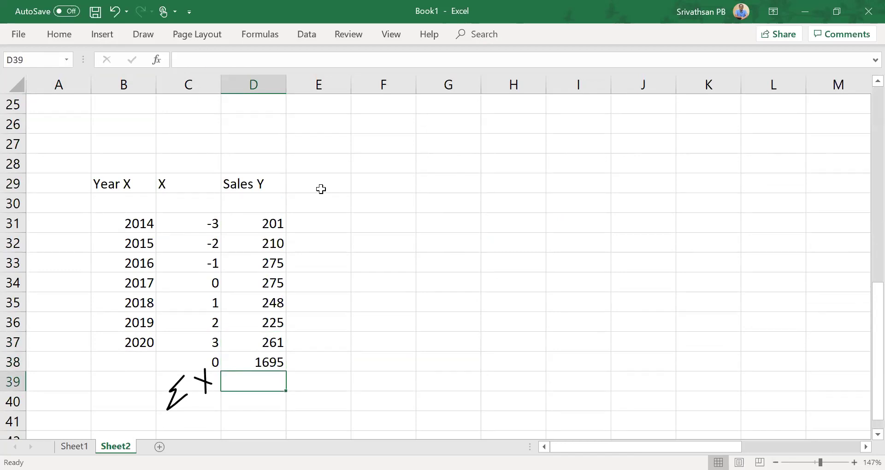
pyautogui.press('alt')
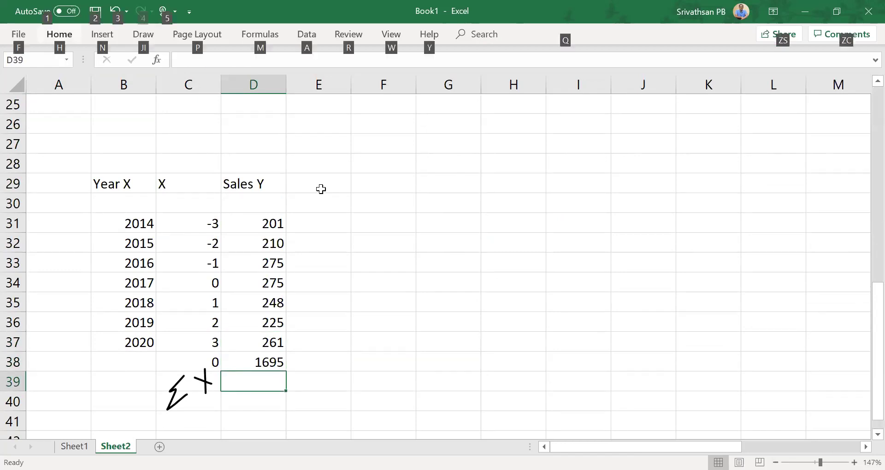
pyautogui.press('n')
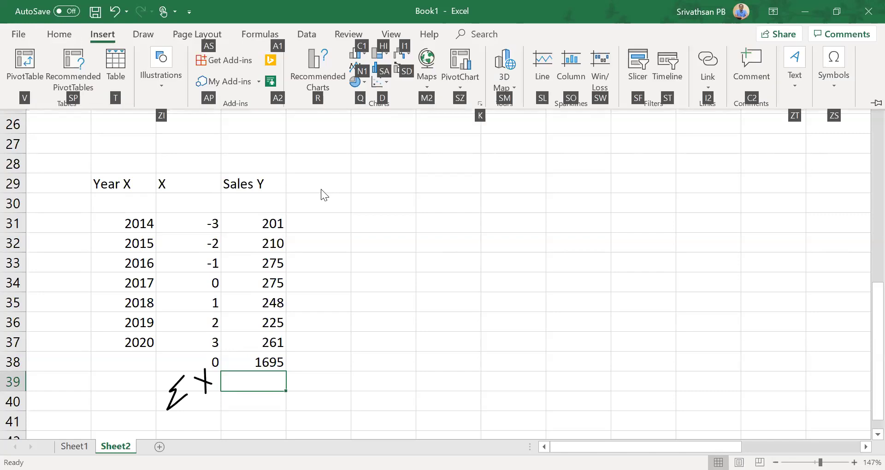
pyautogui.press('Escape')
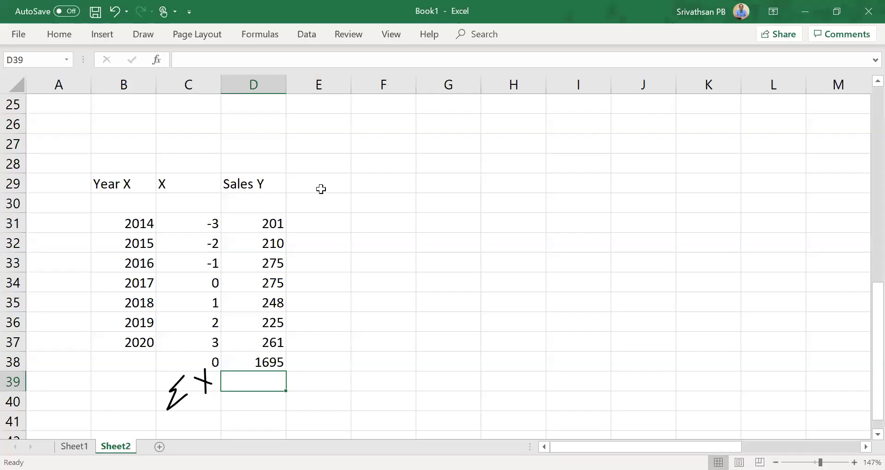
# Handwrite "ΣY", "ΣXY" and "ΣX²" in black ink below row 38, under columns D, E and F.
pyautogui.click(144, 36)
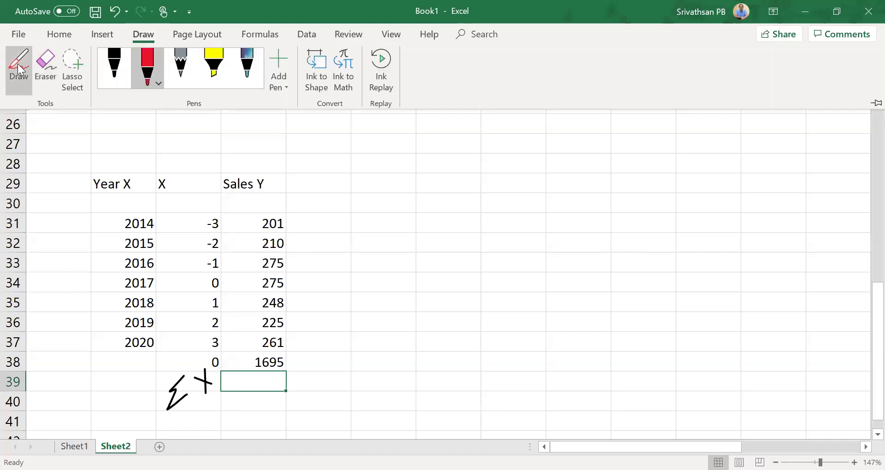
pyautogui.click(108, 66)
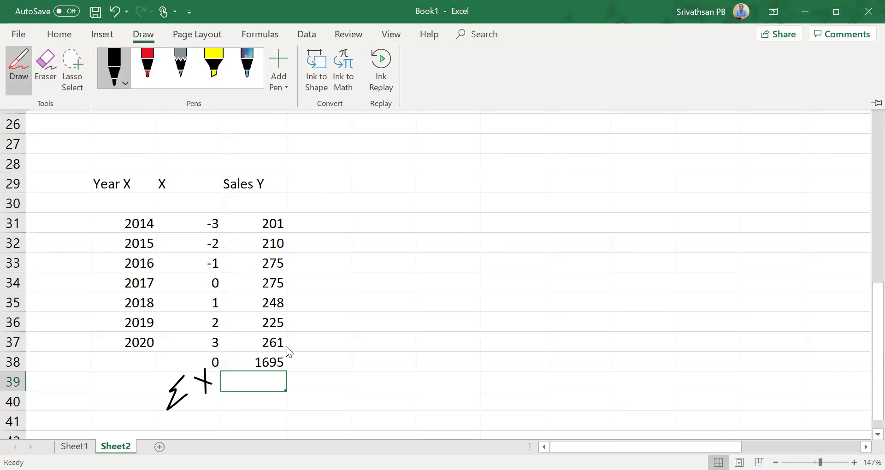
pyautogui.moveTo(252, 374)
pyautogui.mouseDown()
pyautogui.moveTo(254, 400)
pyautogui.moveTo(281, 381)
pyautogui.moveTo(282, 398)
pyautogui.moveTo(310, 393)
pyautogui.moveTo(322, 402)
pyautogui.moveTo(338, 383)
pyautogui.mouseUp()
pyautogui.moveTo(334, 379); pyautogui.dragTo(329, 399)
pyautogui.moveTo(333, 379)
pyautogui.mouseDown()
pyautogui.moveTo(342, 377)
pyautogui.moveTo(368, 408)
pyautogui.moveTo(380, 402)
pyautogui.mouseUp()
pyautogui.moveTo(383, 393)
pyautogui.mouseDown()
pyautogui.moveTo(398, 387)
pyautogui.moveTo(394, 401)
pyautogui.moveTo(409, 380)
pyautogui.mouseUp()
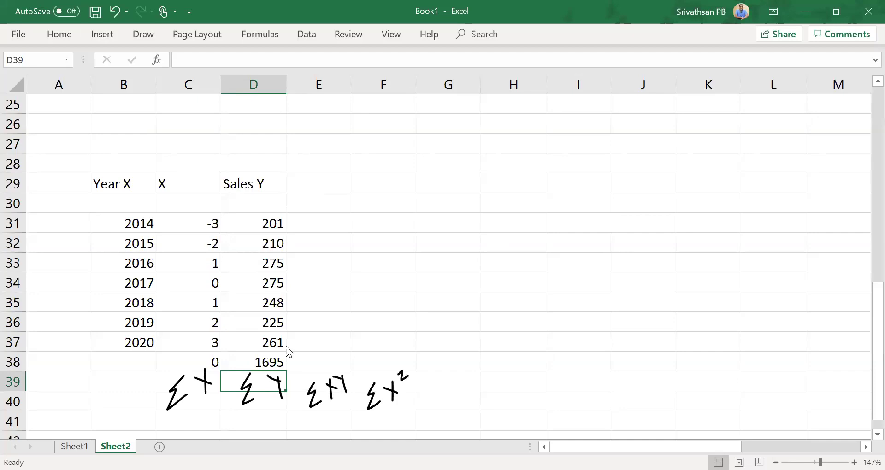
# Add the column heading "XY" in E29, beside Sales Y.
pyautogui.press('Up')
pyautogui.press('Right')
pyautogui.press('Up')
pyautogui.press('Up')
pyautogui.press('Up')
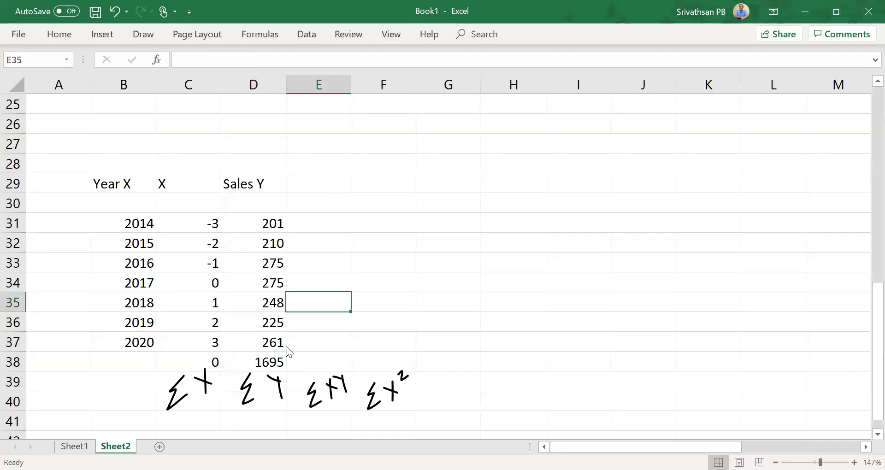
pyautogui.press('Up')
pyautogui.press('Up')
pyautogui.press('Up')
pyautogui.press('Up')
pyautogui.press('Up')
pyautogui.press('Up')
pyautogui.write('X')
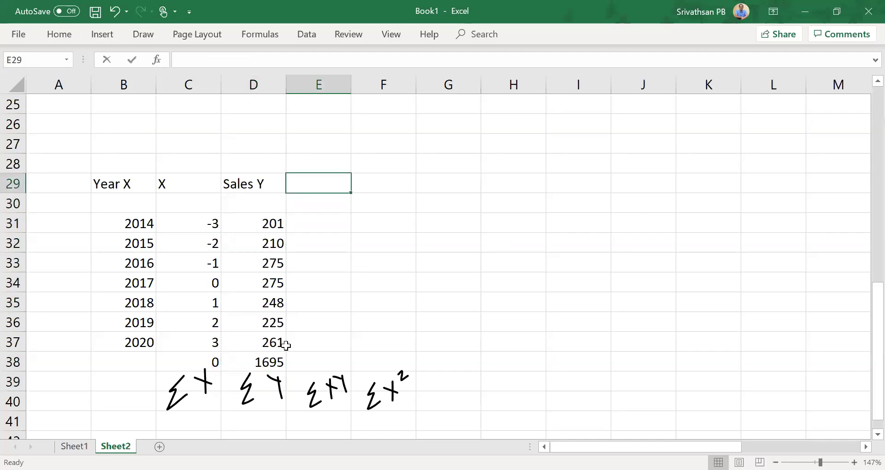
pyautogui.write('Y')
pyautogui.press('Return')
# Calculate the 2014 XY product in E31 with =C31*D31.
pyautogui.press('Down')
pyautogui.press('Down')
pyautogui.press('Up')
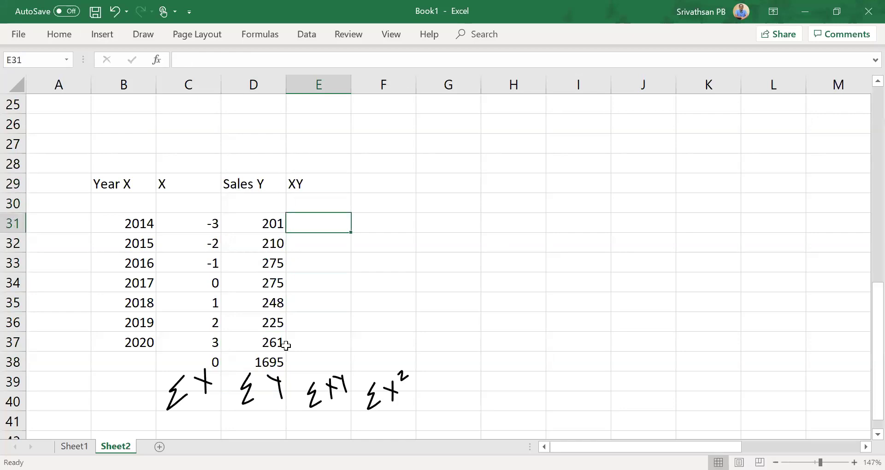
pyautogui.write('=')
pyautogui.press('Left')
pyautogui.press('Left')
pyautogui.write('*')
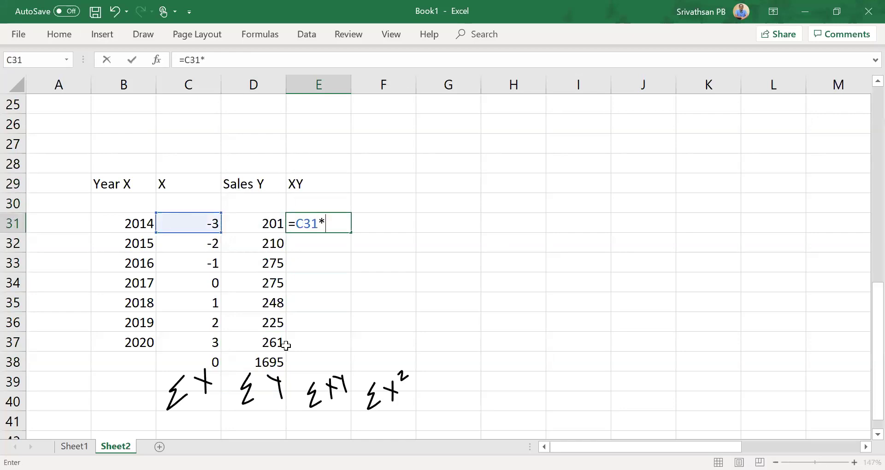
pyautogui.press('Left')
pyautogui.press('Return')
# Fill the XY product formula from E31 down to the 2020 row, E37.
pyautogui.press('Left')
pyautogui.hotkey('ctrl', 'Down')
pyautogui.press('Right')
pyautogui.press('Up')
pyautogui.hotkey('ctrl', 'shift', 'Up')
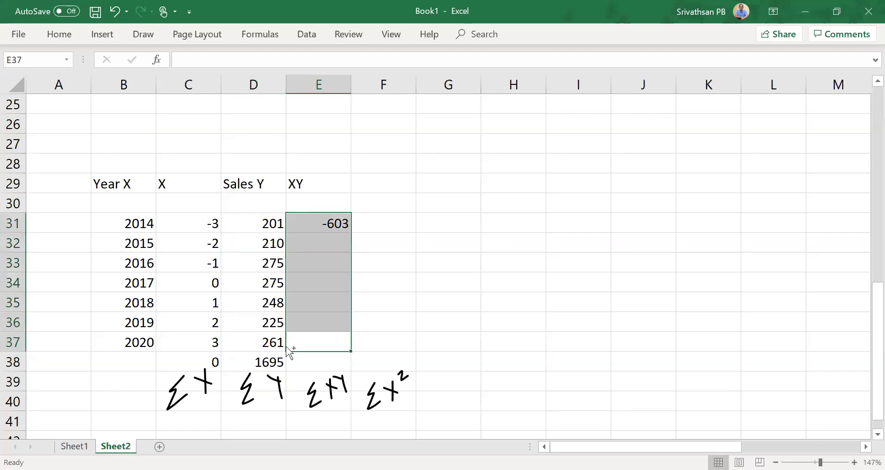
pyautogui.hotkey('ctrl', 'd')
# Total the XY products in E38 with a SUM of E31:E37.
pyautogui.press('Down')
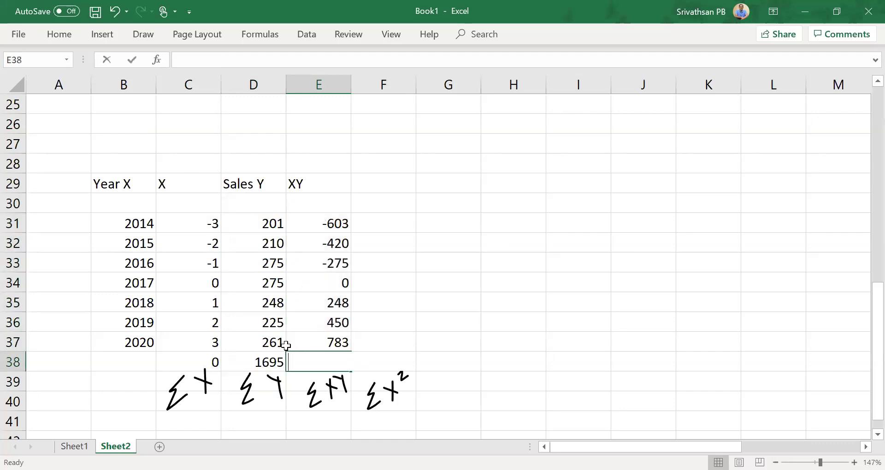
pyautogui.hotkey('alt', '=')
pyautogui.hotkey('ctrl', 'Return')
pyautogui.press('Up')
pyautogui.press('Down')
# Add the column heading "X^2" in F29, beside XY.
pyautogui.hotkey('ctrl', 'Up')
pyautogui.press('Up')
pyautogui.press('Up')
pyautogui.press('Up')
pyautogui.press('Right')
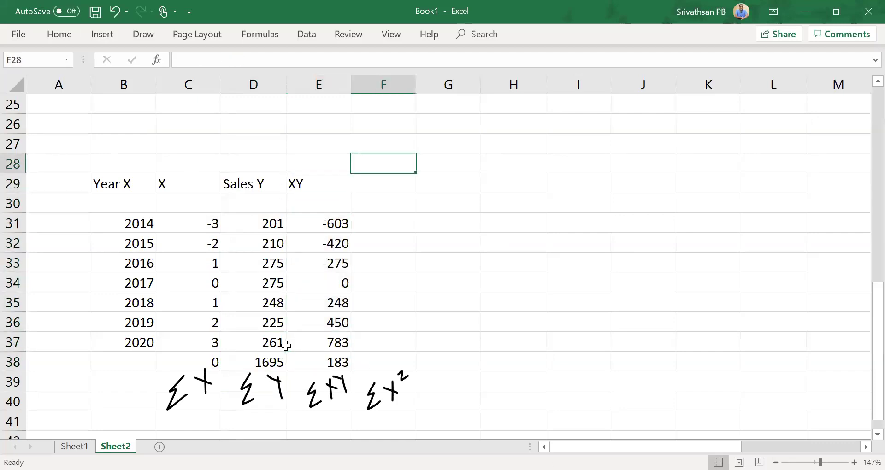
pyautogui.press('Down')
pyautogui.write('X')
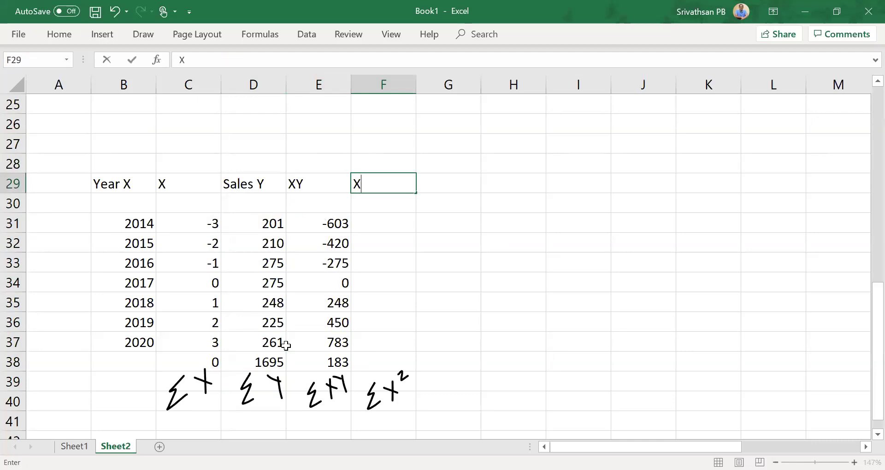
pyautogui.write('^2')
pyautogui.press('Return')
# Calculate the squared X value for 2014 in F31 with =C31^2.
pyautogui.press('Down')
pyautogui.write('=')
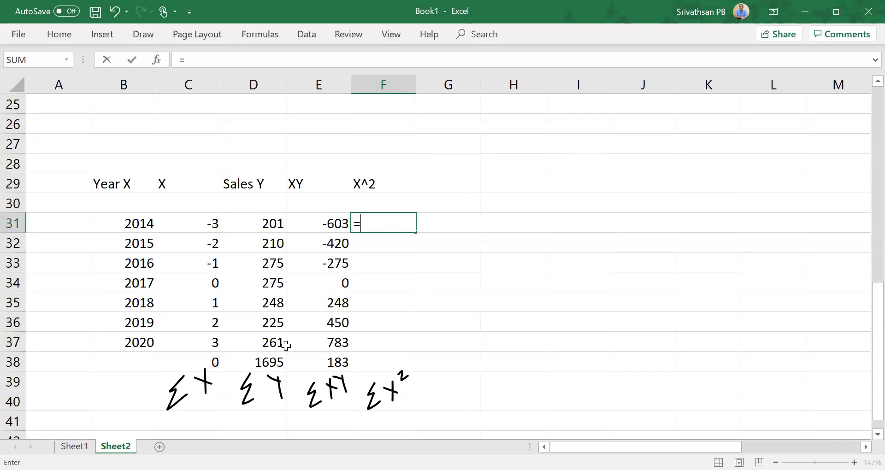
pyautogui.press('Left')
pyautogui.press('Left')
pyautogui.press('Left')
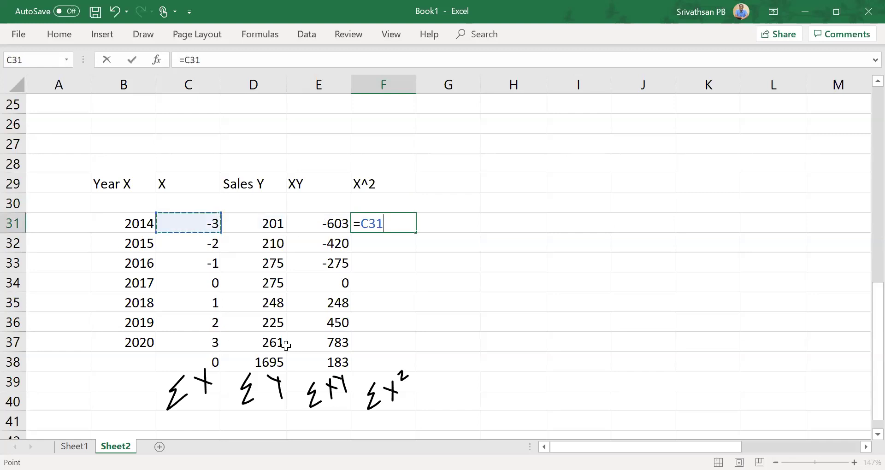
pyautogui.write('^2')
pyautogui.press('Return')
# Fill the squared X formula from F31 down to the 2020 row, F37.
pyautogui.press('Left')
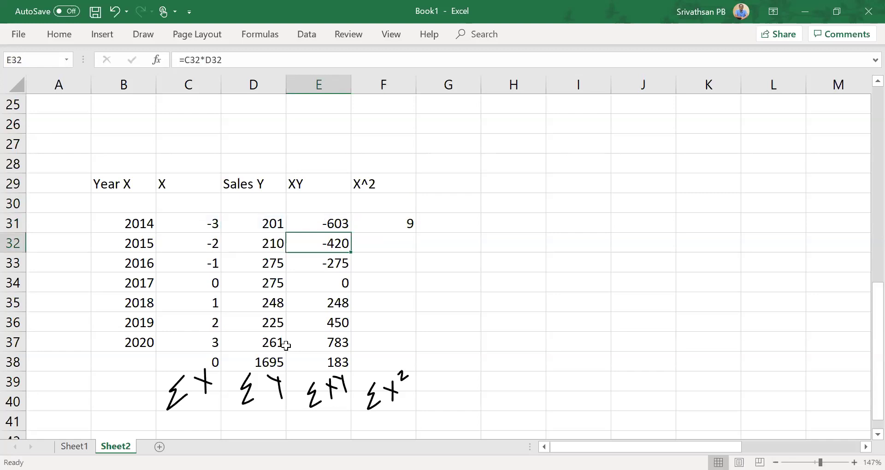
pyautogui.hotkey('ctrl', 'Down')
pyautogui.press('Right')
pyautogui.press('Up')
pyautogui.press('Up')
pyautogui.press('Down')
pyautogui.hotkey('ctrl', 'shift', 'Up')
pyautogui.hotkey('ctrl', 'd')
# Total the squared X values in F38 with =SUM(F31:F37).
pyautogui.press('Down')
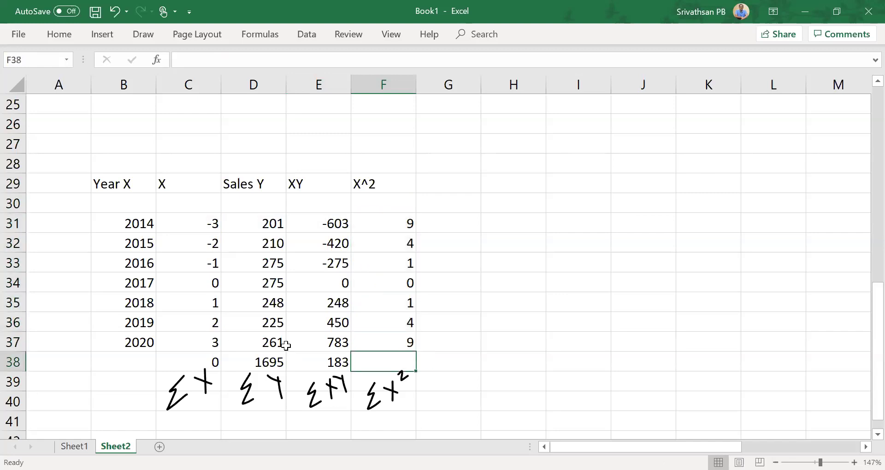
pyautogui.press('F2')
pyautogui.hotkey('alt', '=')
pyautogui.hotkey('ctrl', 'Return')
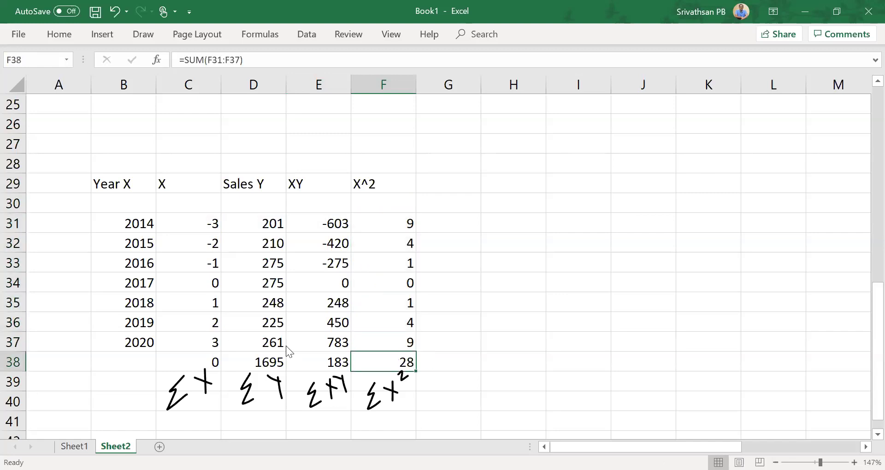
# Review the coded X values in C31:C37 against the years in B31:B37.
pyautogui.press('Left')
pyautogui.press('Left')
pyautogui.press('Up')
pyautogui.press('Left')
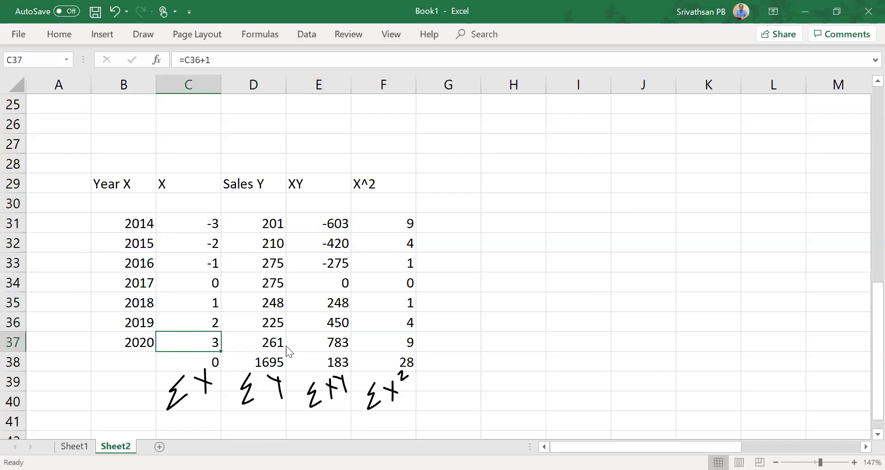
pyautogui.hotkey('ctrl', 'Up')
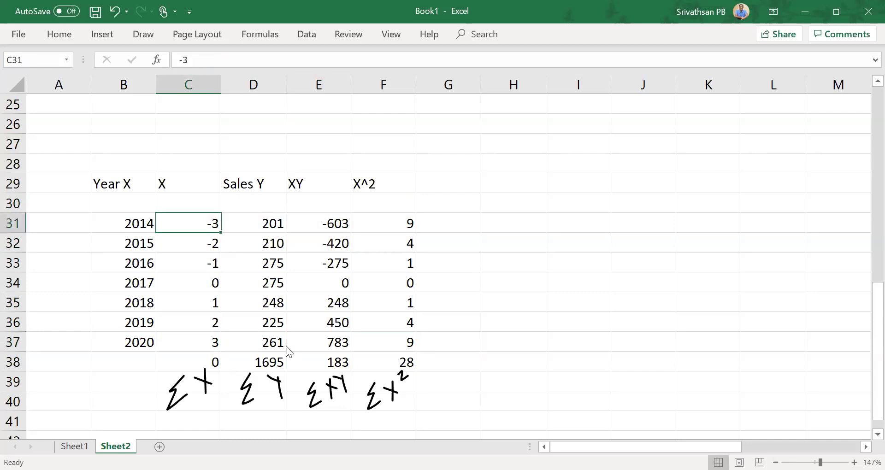
pyautogui.press('Down')
pyautogui.press('Down')
pyautogui.press('Down')
pyautogui.press('Down')
pyautogui.press('Down')
pyautogui.press('Down')
pyautogui.hotkey('ctrl', 'shift', 'Up')
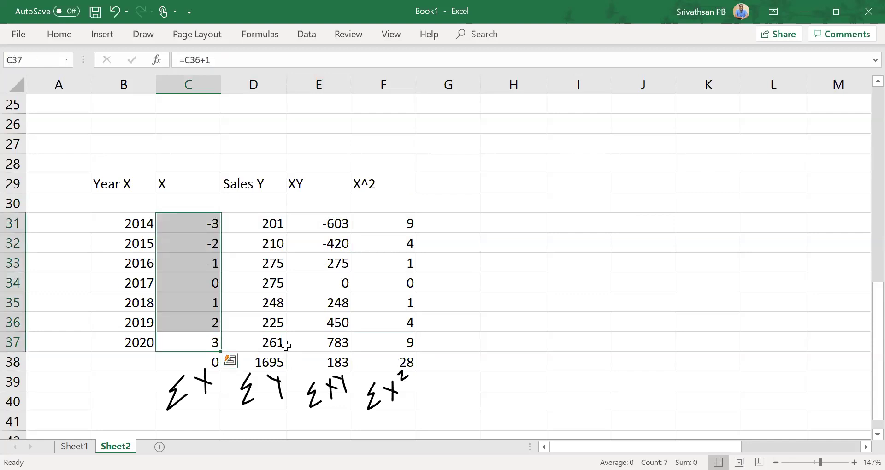
pyautogui.press('Left')
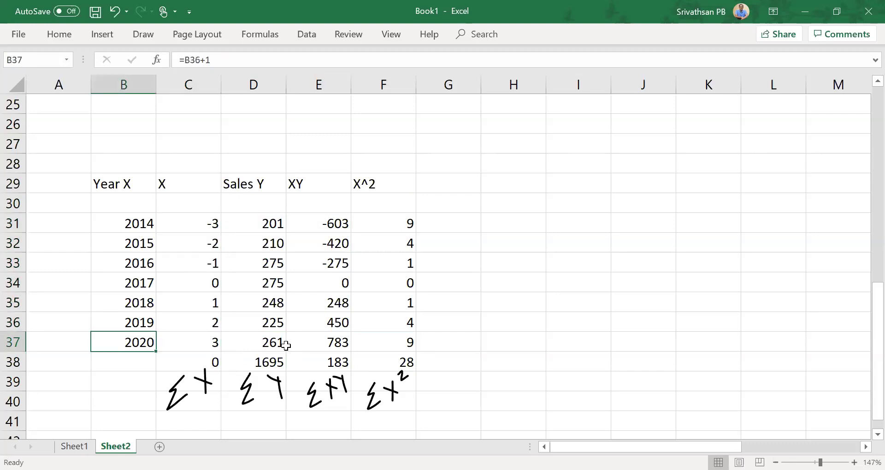
pyautogui.hotkey('ctrl', 'shift', 'Up')
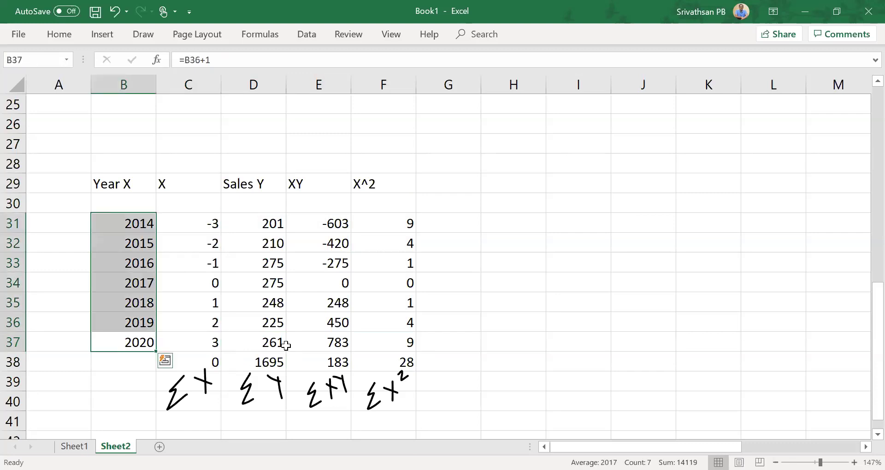
pyautogui.press('Right')
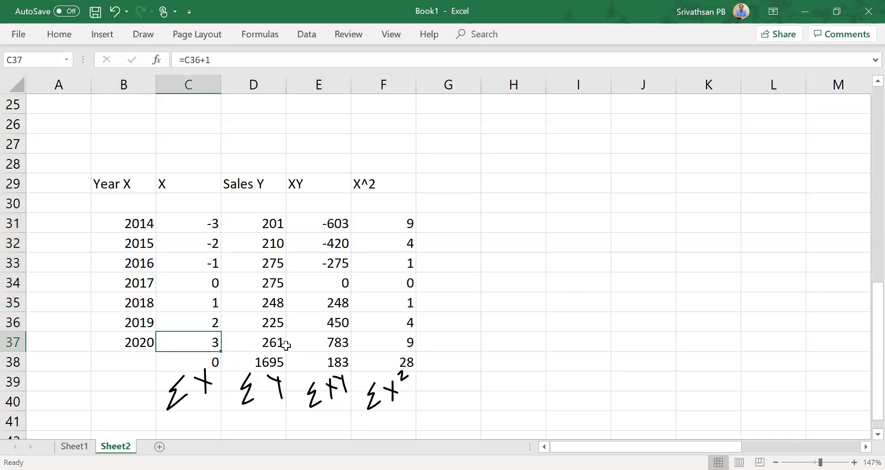
pyautogui.press('Left')
pyautogui.hotkey('ctrl', 'shift', 'Up')
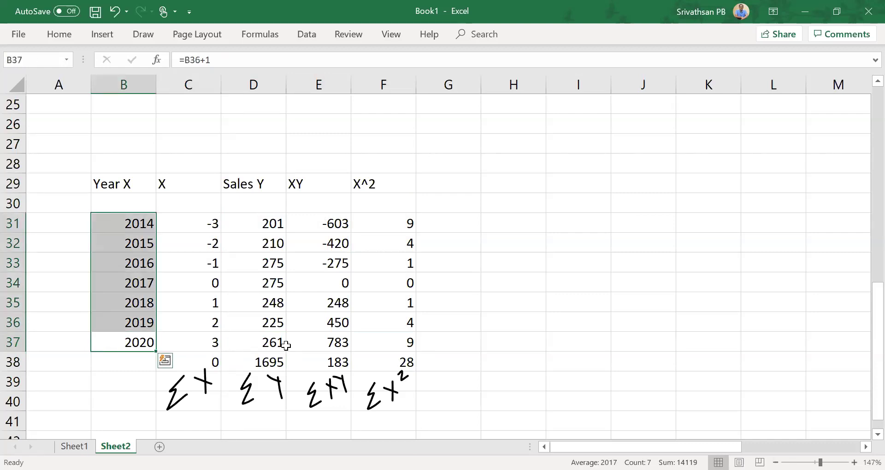
pyautogui.press('Right')
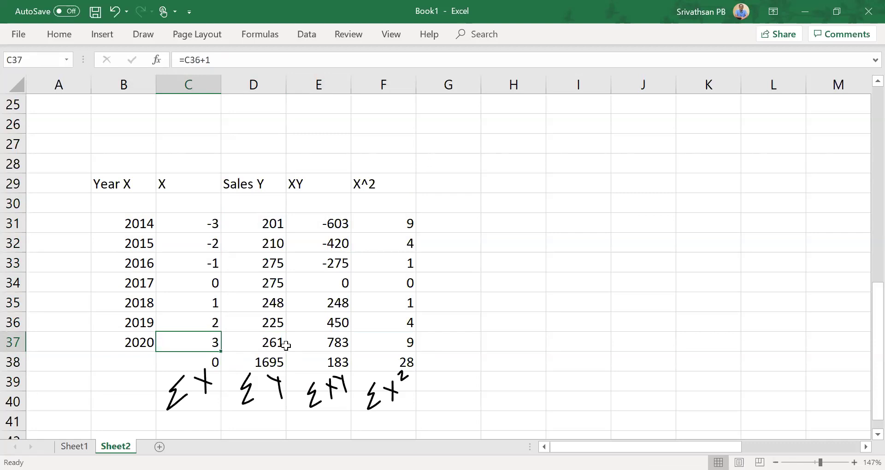
# Enter the label b= in H30, checking the rate of growth formula higher up the sheet.
pyautogui.press('Right')
pyautogui.press('Right')
pyautogui.press('Right')
pyautogui.press('Up')
pyautogui.press('Up')
pyautogui.press('Up')
pyautogui.press('Up')
pyautogui.press('Up')
pyautogui.press('Up')
pyautogui.press('Up')
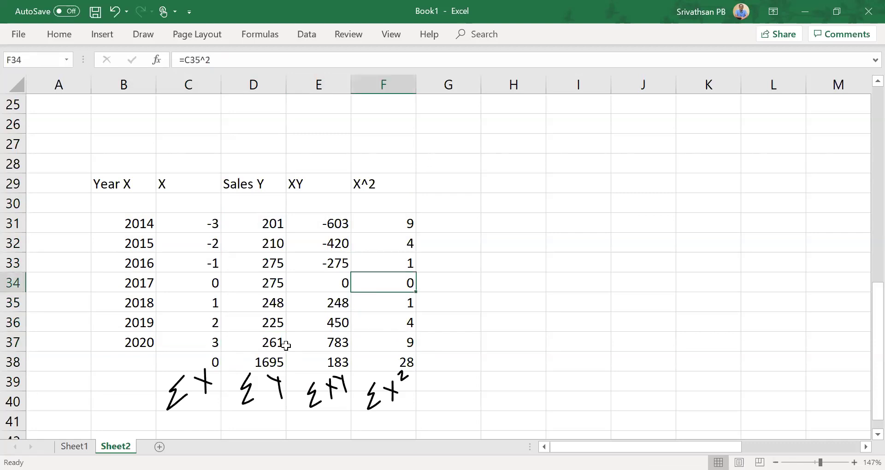
pyautogui.press('Right')
pyautogui.press('Right')
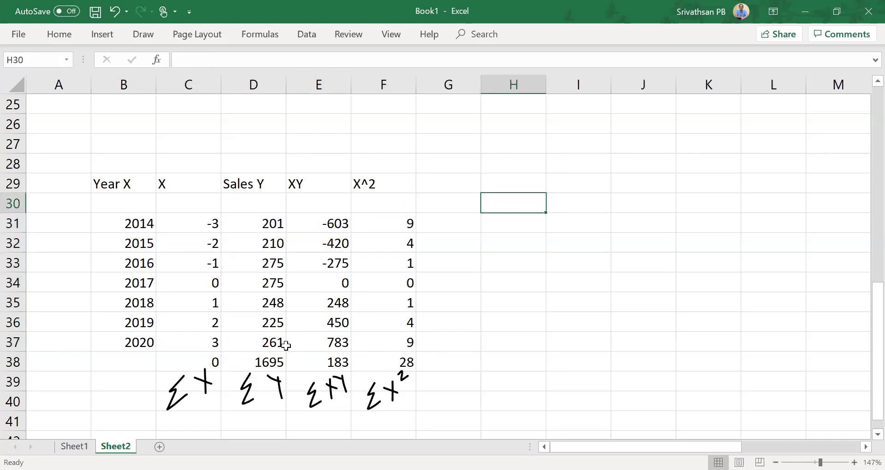
pyautogui.write('b-')
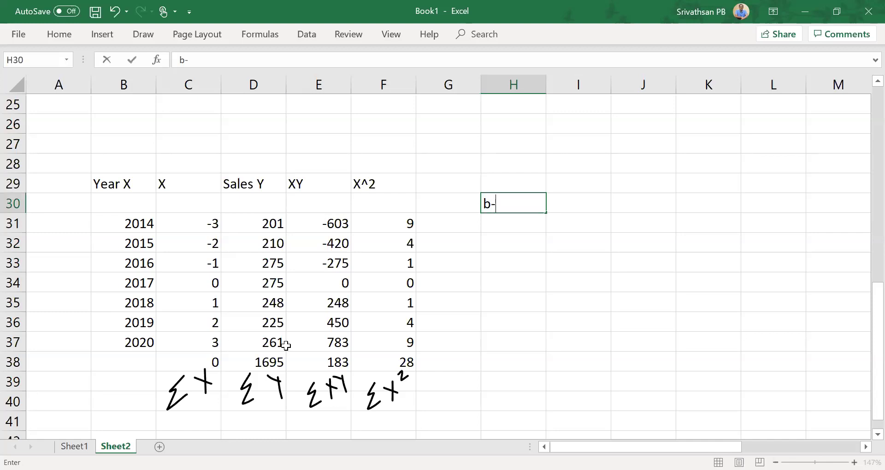
pyautogui.press('Escape')
pyautogui.press('pageup')
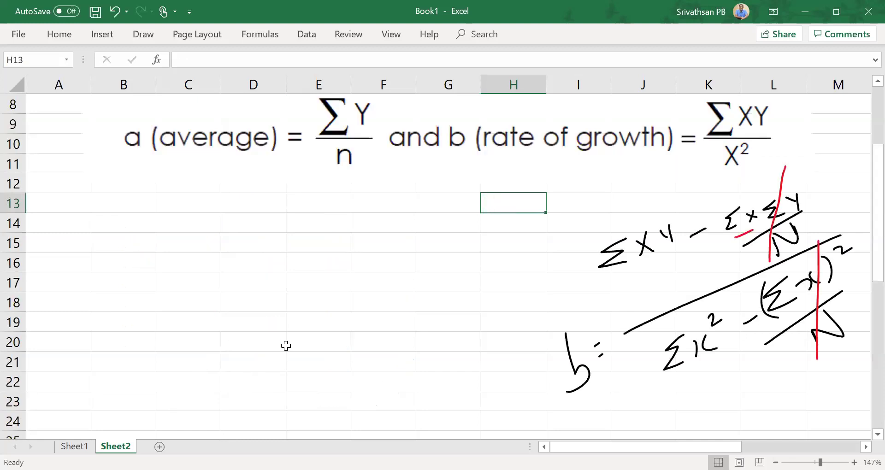
pyautogui.press('pagedown')
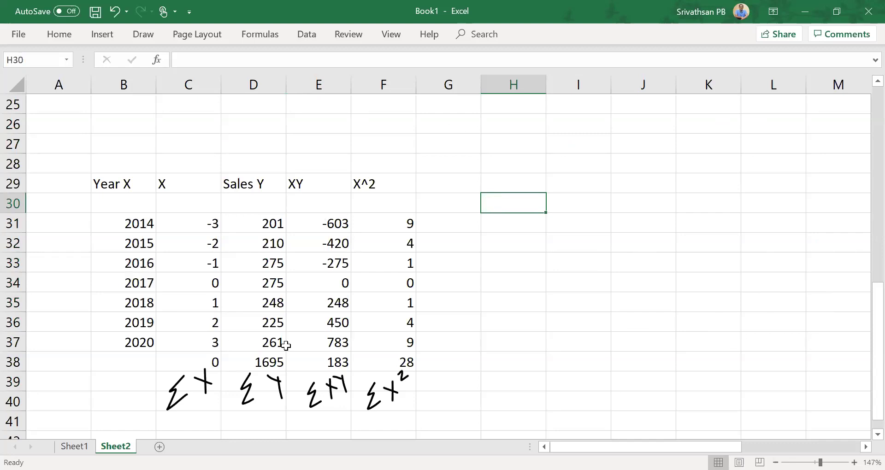
pyautogui.write('b')
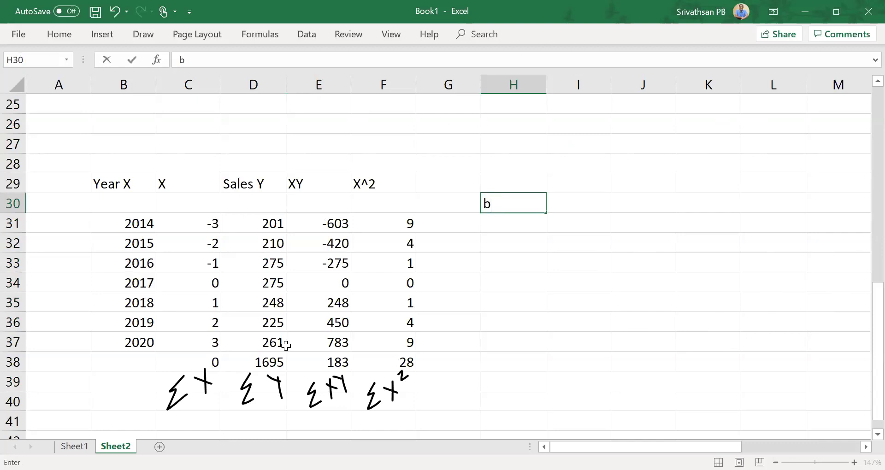
pyautogui.write('=')
pyautogui.press('Tab')
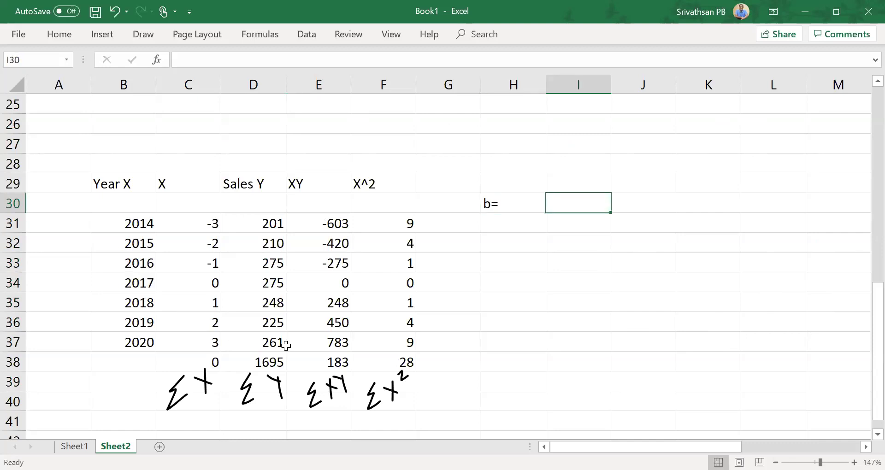
# Calculate b in I30 by dividing the XY total by the X squared total with =E38/F38.
pyautogui.write('=')
pyautogui.press('Down')
pyautogui.press('Down')
pyautogui.press('Down')
pyautogui.press('Down')
pyautogui.press('Down')
pyautogui.press('Down')
pyautogui.press('Down')
pyautogui.press('Down')
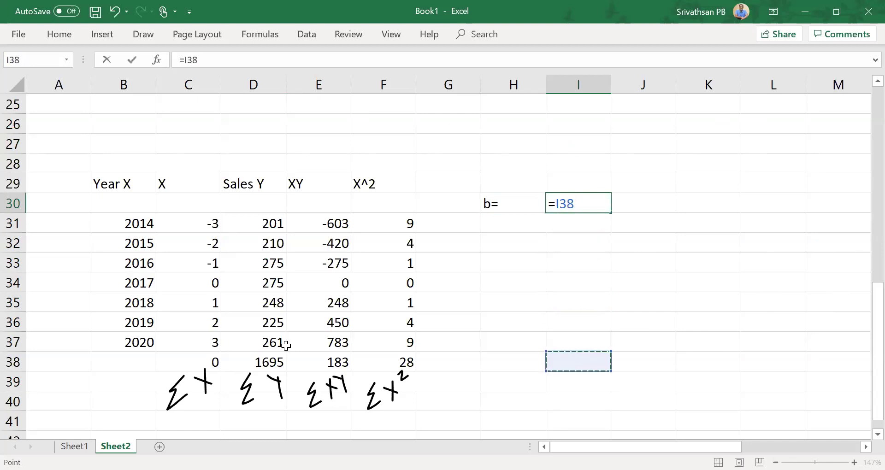
pyautogui.press('Left')
pyautogui.press('Left')
pyautogui.press('Left')
pyautogui.press('Left')
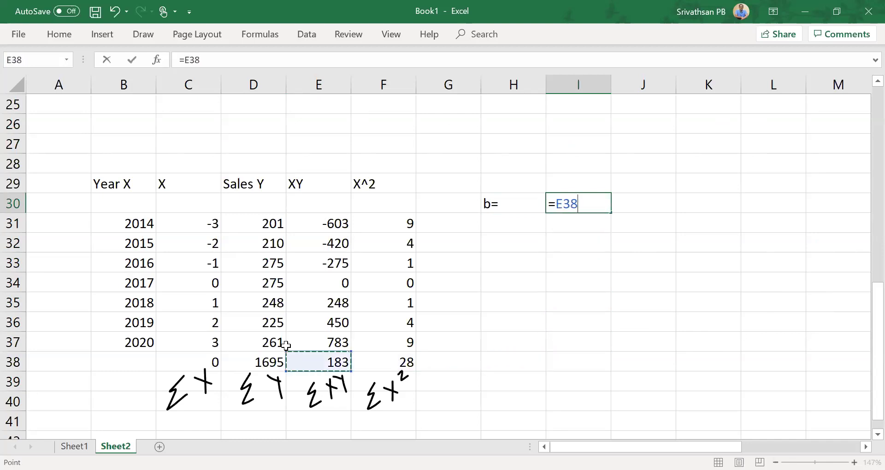
pyautogui.write('/')
pyautogui.press('Down')
pyautogui.press('Down')
pyautogui.press('Down')
pyautogui.press('Down')
pyautogui.press('Down')
pyautogui.press('Down')
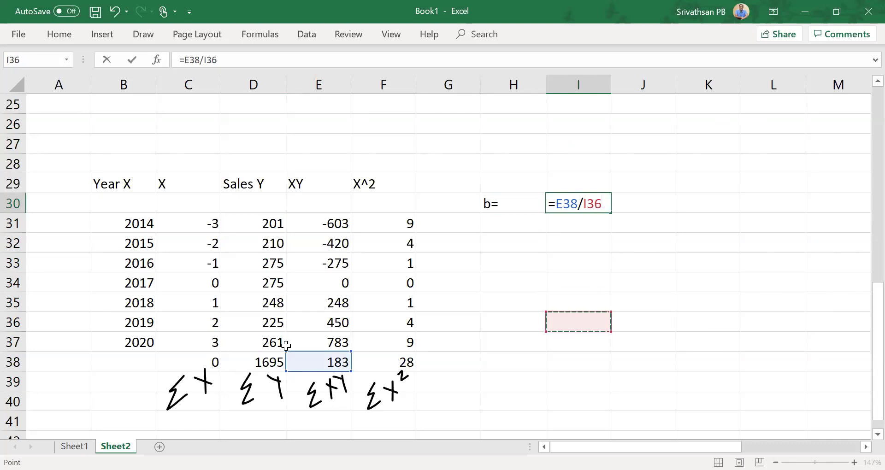
pyautogui.press('Down')
pyautogui.press('Down')
pyautogui.press('Down')
pyautogui.press('Left')
pyautogui.press('Left')
pyautogui.press('Left')
pyautogui.press('Up')
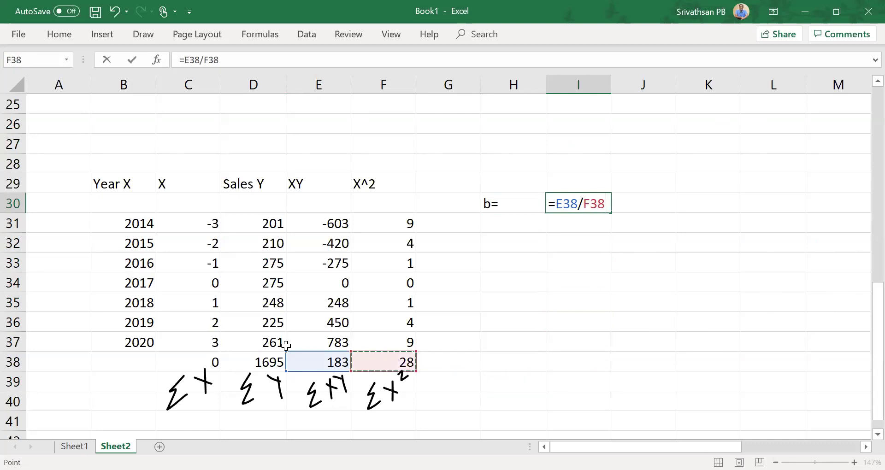
pyautogui.press('Return')
pyautogui.press('Left')
pyautogui.press('Up')
pyautogui.press('Right')
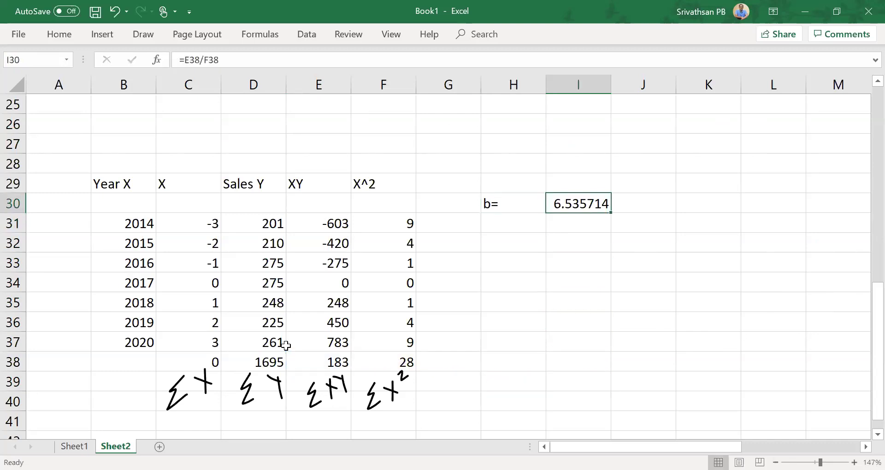
pyautogui.press('F2')
pyautogui.press('Escape')
# Enter the label a= in H32, two rows below the b label.
pyautogui.press('Down')
pyautogui.press('Down')
pyautogui.press('Left')
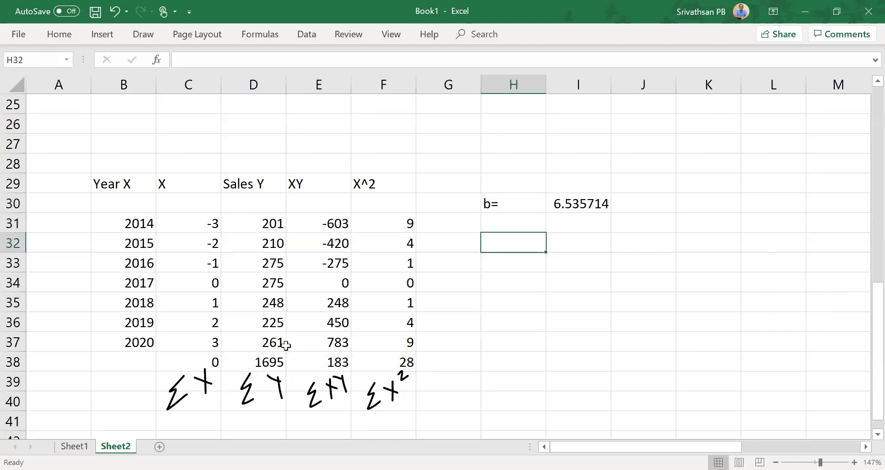
pyautogui.write('a=')
pyautogui.press('Tab')
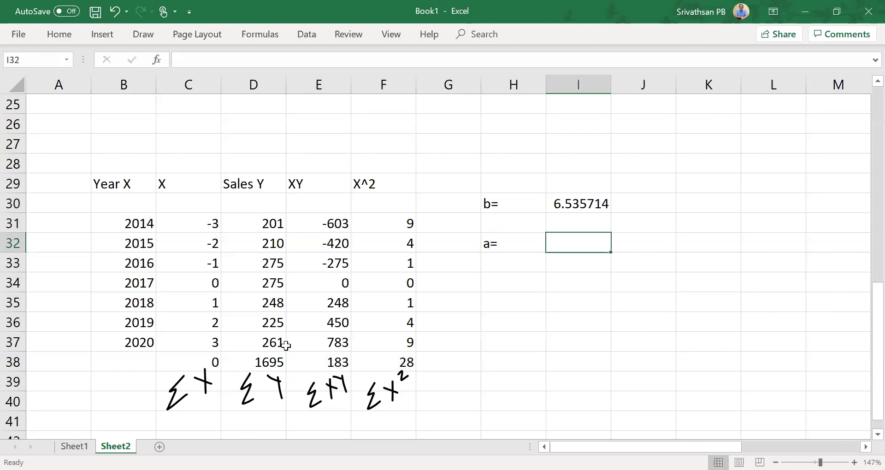
# Calculate a in I32 by dividing the sales total by seven years with =D38/7.
pyautogui.write('=')
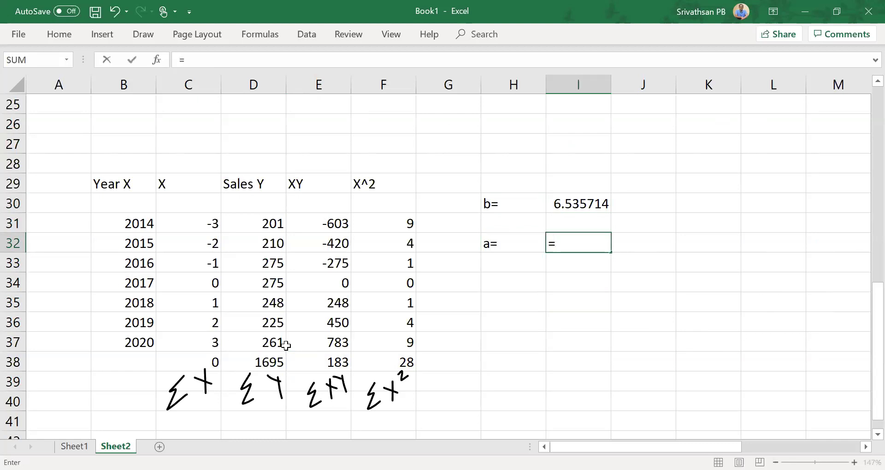
pyautogui.press('Left')
pyautogui.press('Left')
pyautogui.press('Left')
pyautogui.press('Left')
pyautogui.press('Left')
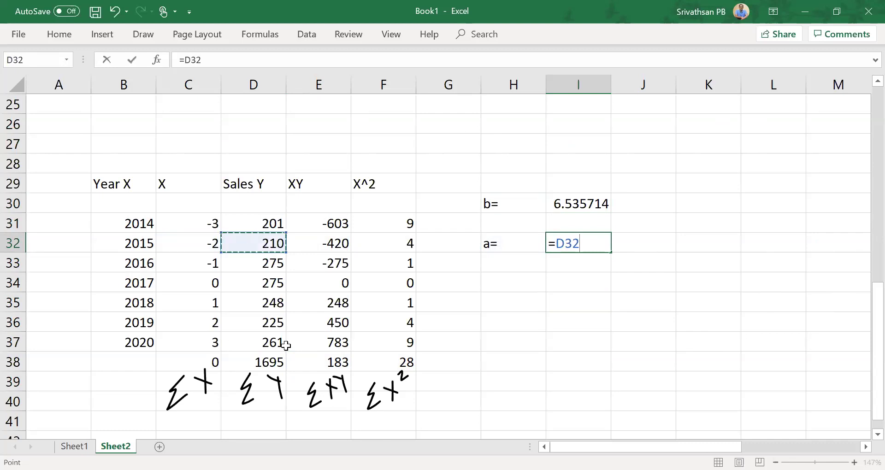
pyautogui.press('Down')
pyautogui.press('Down')
pyautogui.press('Down')
pyautogui.press('Down')
pyautogui.press('Down')
pyautogui.press('Down')
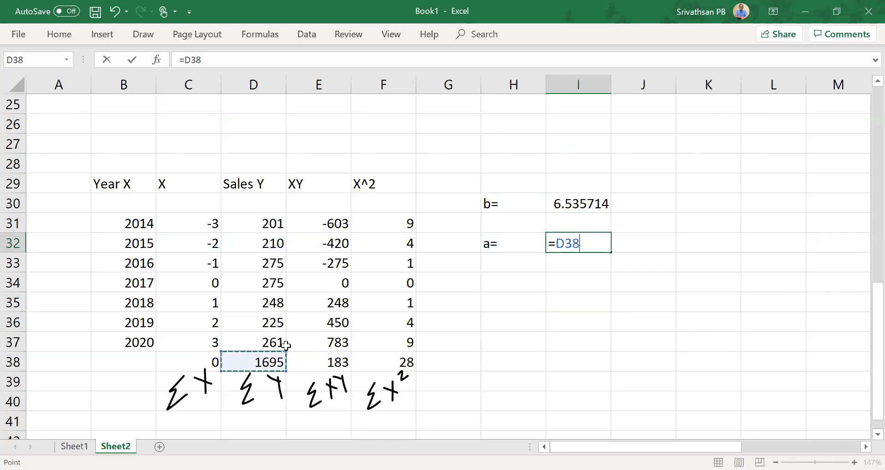
pyautogui.write('/7')
pyautogui.press('Return')
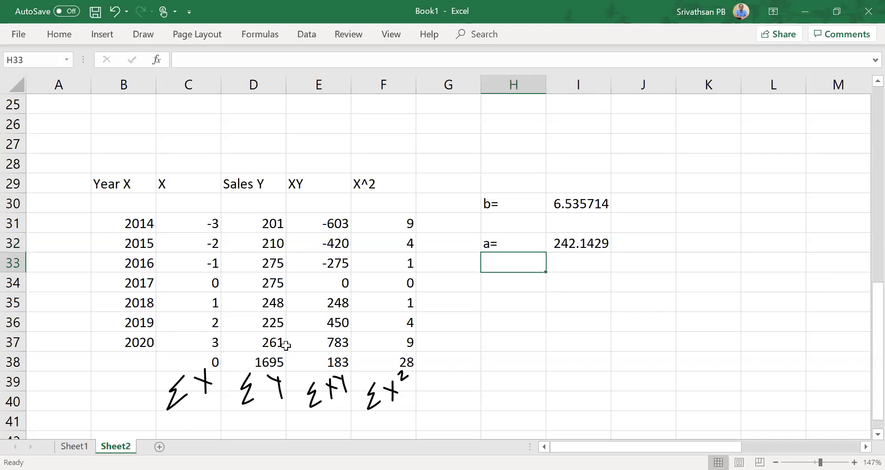
pyautogui.press('Up')
pyautogui.press('Right')
pyautogui.press('Down')
pyautogui.press('Down')
pyautogui.press('Left')
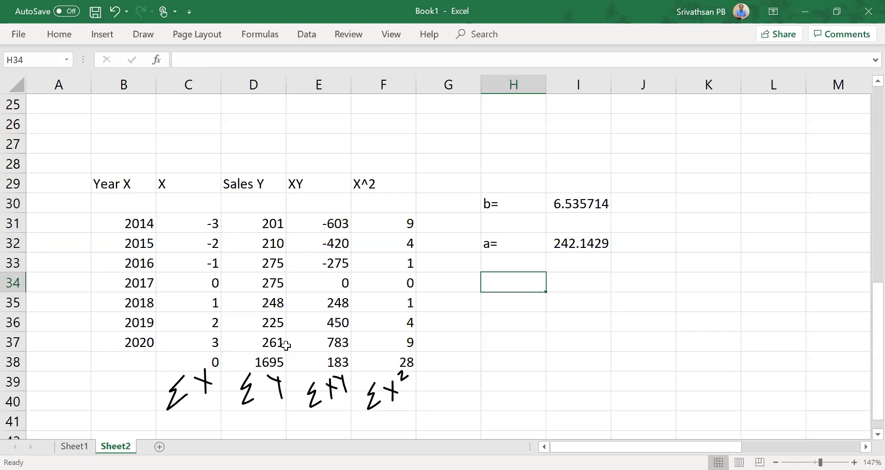
pyautogui.press('Left')
pyautogui.press('Left')
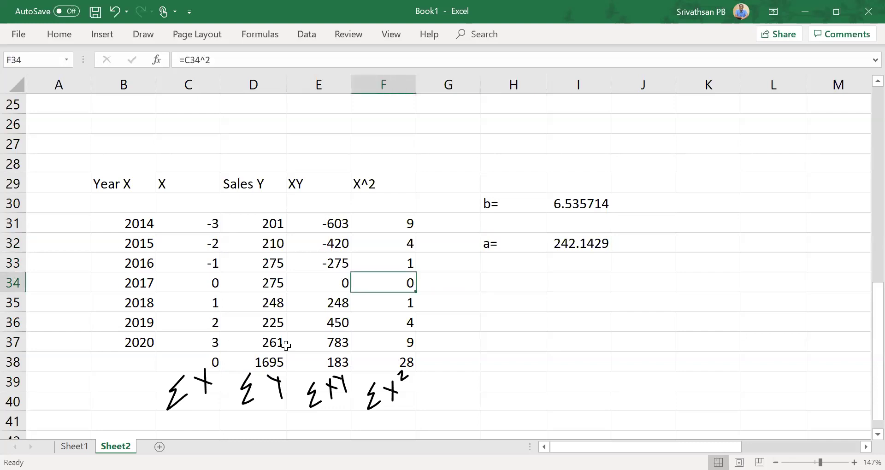
pyautogui.press('Left')
pyautogui.press('Up')
pyautogui.press('Down')
pyautogui.press('Down')
pyautogui.press('Down')
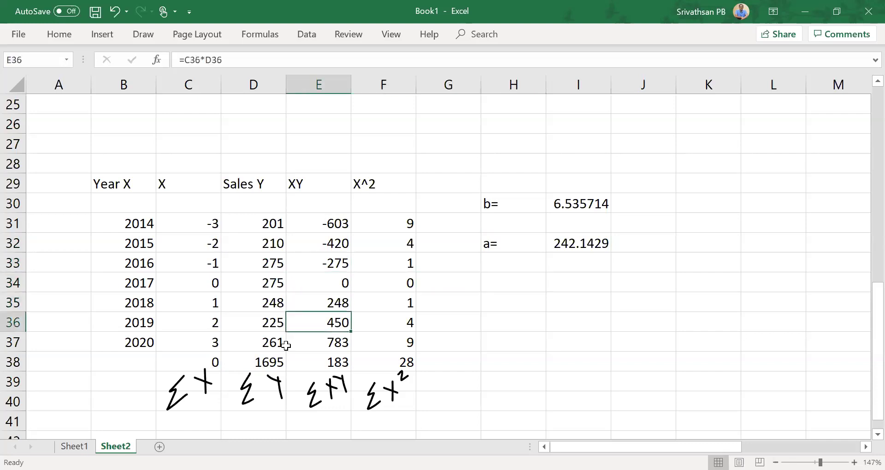
# Enter the heading Year in H34 and list the forecast years 2021, 2022 and 2023 in H35:H37.
pyautogui.press('Right')
pyautogui.press('Right')
pyautogui.press('Up')
pyautogui.press('Right')
pyautogui.press('Up')
pyautogui.write('Year')
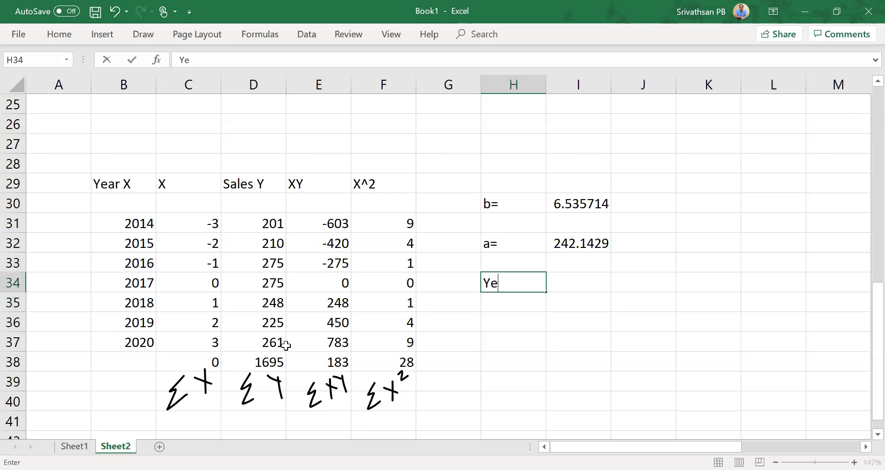
pyautogui.press('Return')
pyautogui.write('2021')
pyautogui.press('Return')
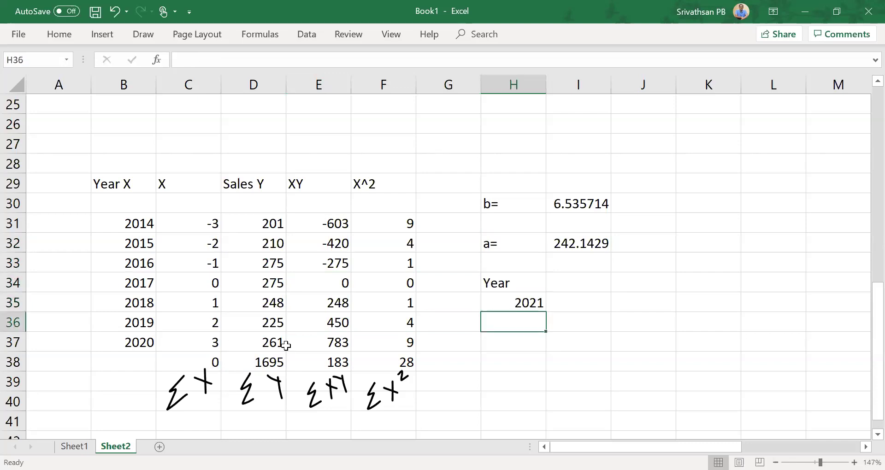
pyautogui.write('201')
pyautogui.press('BackSpace')
pyautogui.write('2')
pyautogui.press('Return')
pyautogui.write('2023')
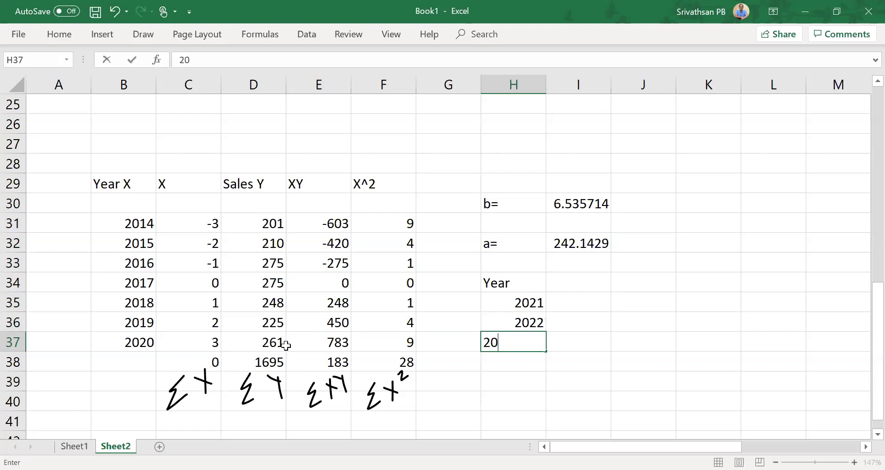
pyautogui.press('Return')
pyautogui.press('Up')
pyautogui.press('Up')
pyautogui.press('Up')
pyautogui.press('Up')
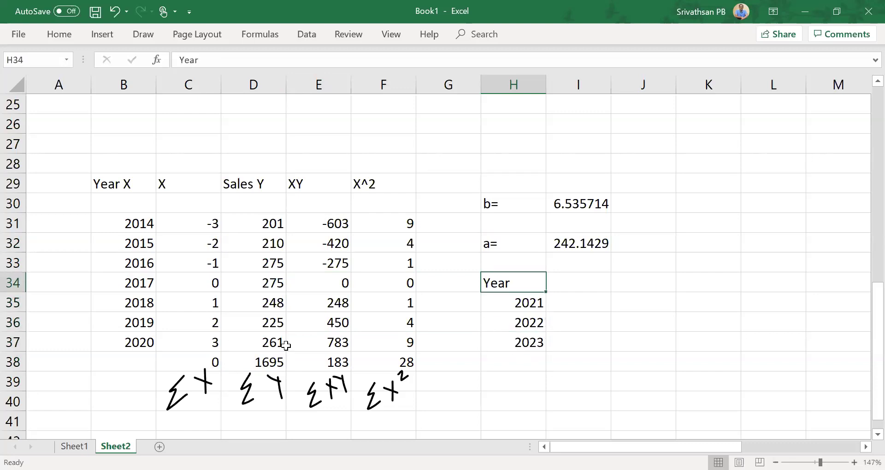
pyautogui.press('Right')
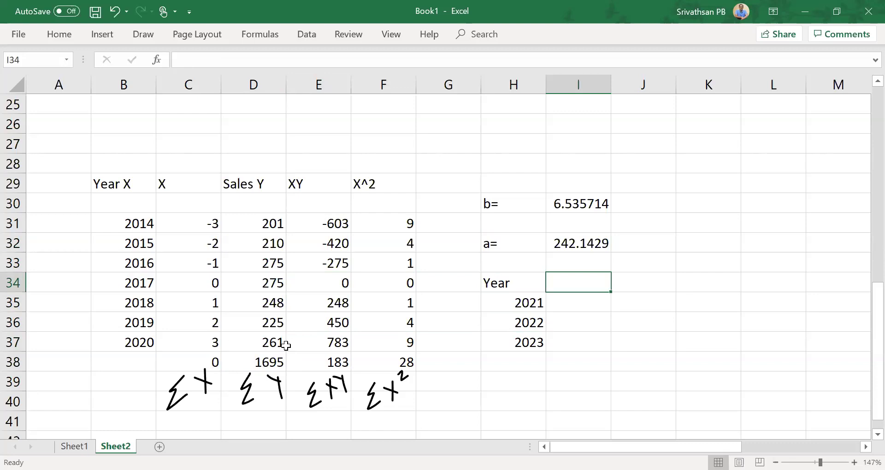
pyautogui.write('time')
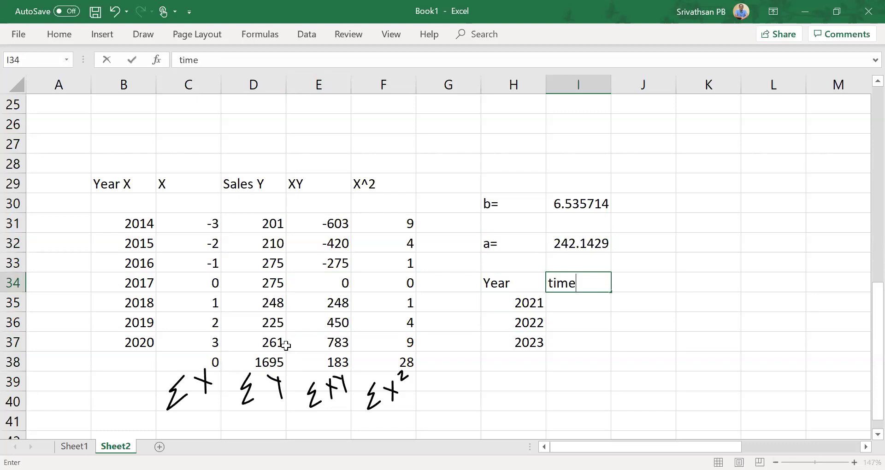
pyautogui.press('BackSpace')
pyautogui.press('BackSpace')
pyautogui.press('BackSpace')
pyautogui.press('BackSpace')
# Enter the heading Y value in I34, with a space between the two words.
pyautogui.write('Yvalu')
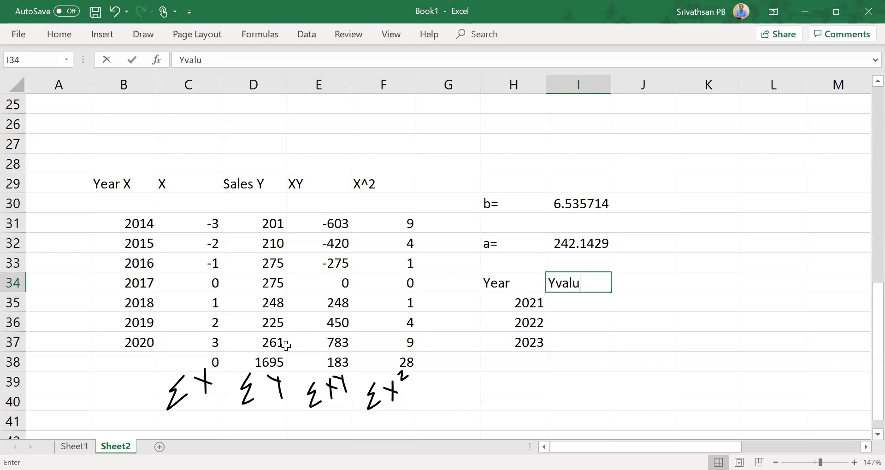
pyautogui.write('e')
pyautogui.press('F2')
pyautogui.press('Home')
pyautogui.press('Right')
pyautogui.press('Right')
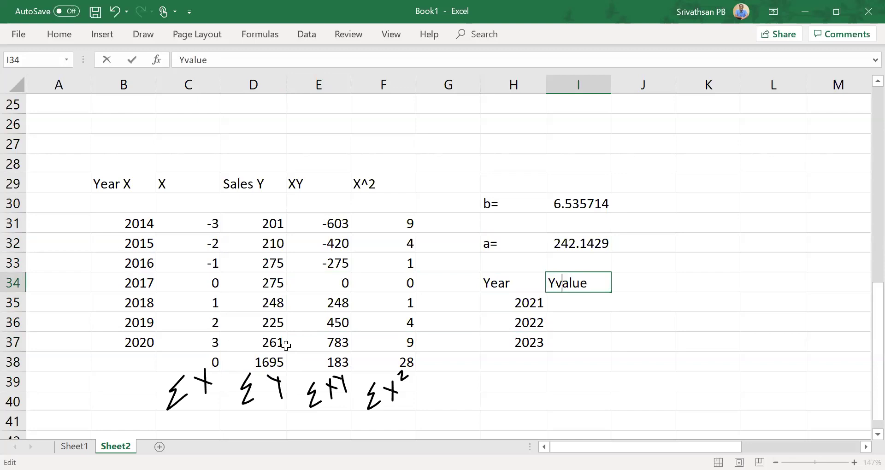
pyautogui.press('Left')
pyautogui.press('Return')
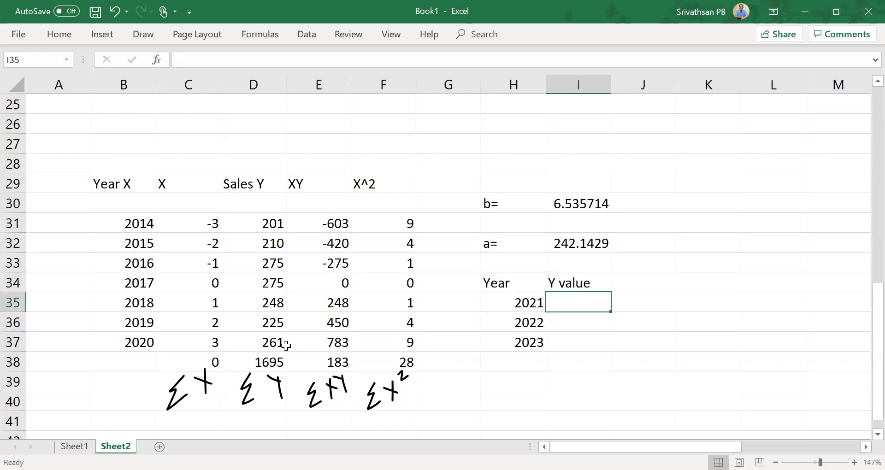
# Change the heading in I34 to X value.
pyautogui.click(199, 343)
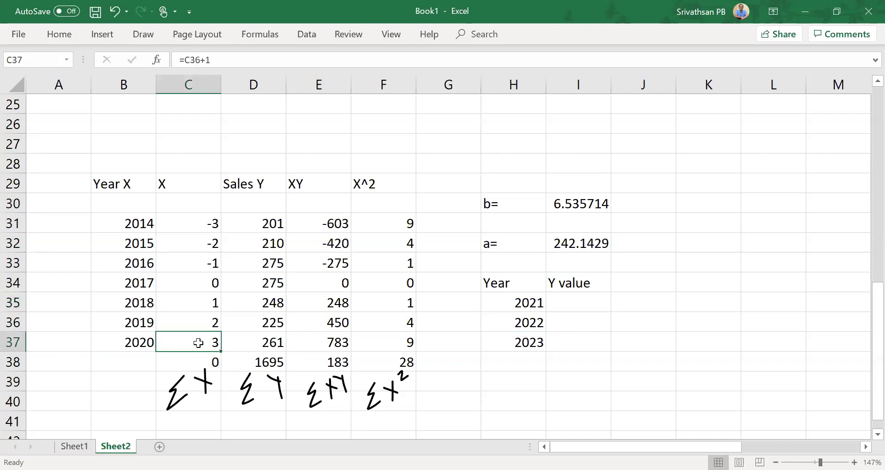
pyautogui.press('Up')
pyautogui.press('Right')
pyautogui.press('Right')
pyautogui.press('Right')
pyautogui.press('Right')
pyautogui.press('Up')
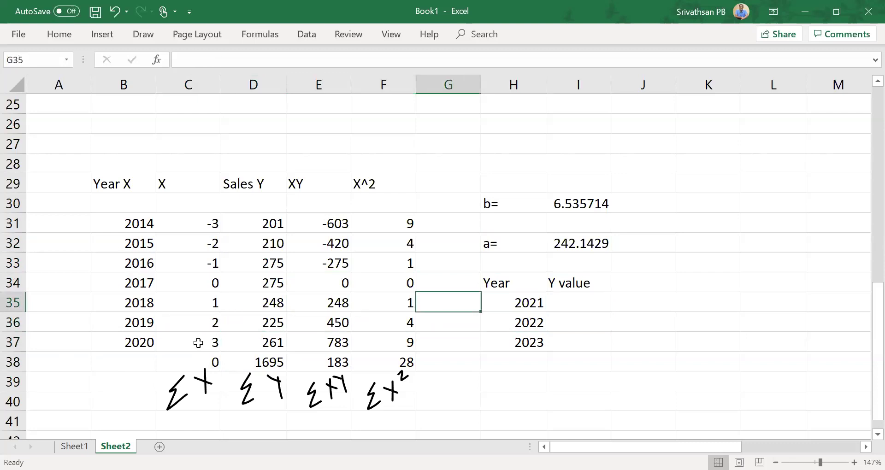
pyautogui.press('Up')
pyautogui.press('Right')
pyautogui.press('Right')
pyautogui.press('F2')
pyautogui.press('Home')
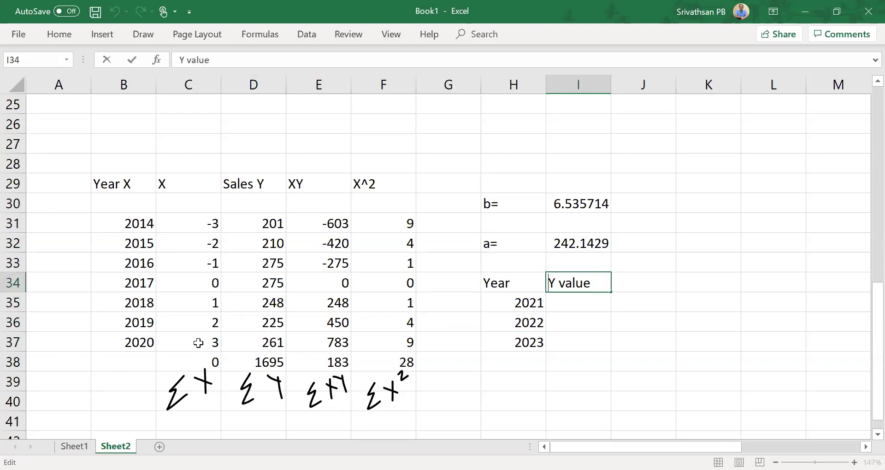
pyautogui.hotkey('shift', 'Right')
pyautogui.write('X')
pyautogui.press('Return')
# Check the coded X values for 2019 and 2020 in column C to continue the sequence.
pyautogui.press('Left')
pyautogui.press('Left')
pyautogui.press('Left')
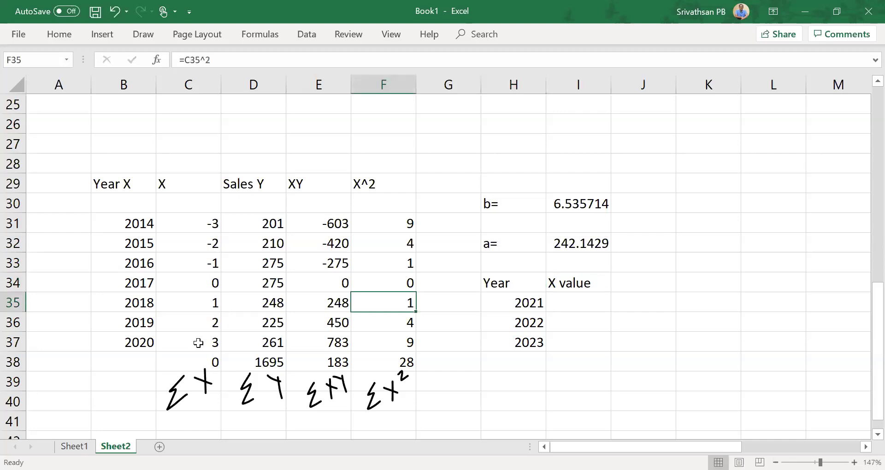
pyautogui.press('Left')
pyautogui.press('Left')
pyautogui.press('Left')
pyautogui.press('Left')
pyautogui.press('Right')
pyautogui.press('Down')
pyautogui.press('Left')
pyautogui.press('Down')
pyautogui.press('Right')
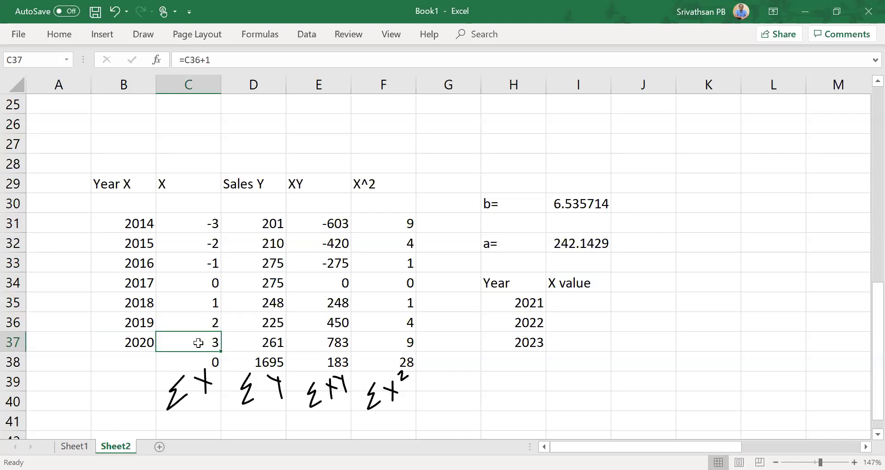
pyautogui.press('Up')
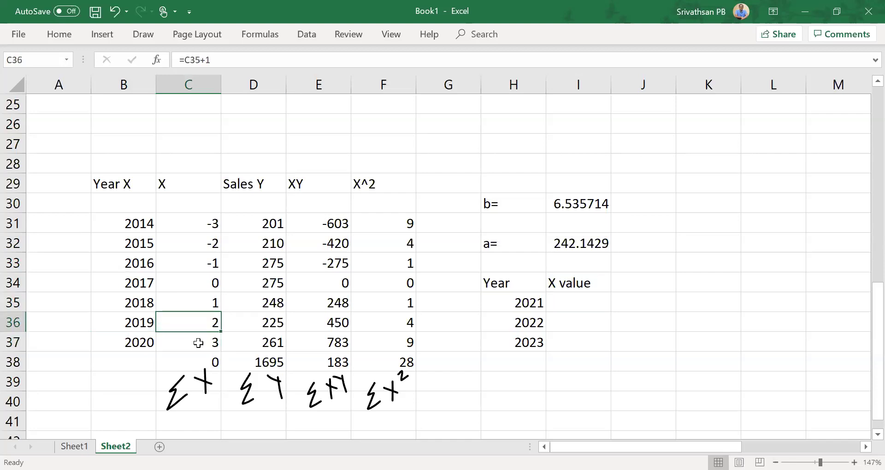
pyautogui.press('Down')
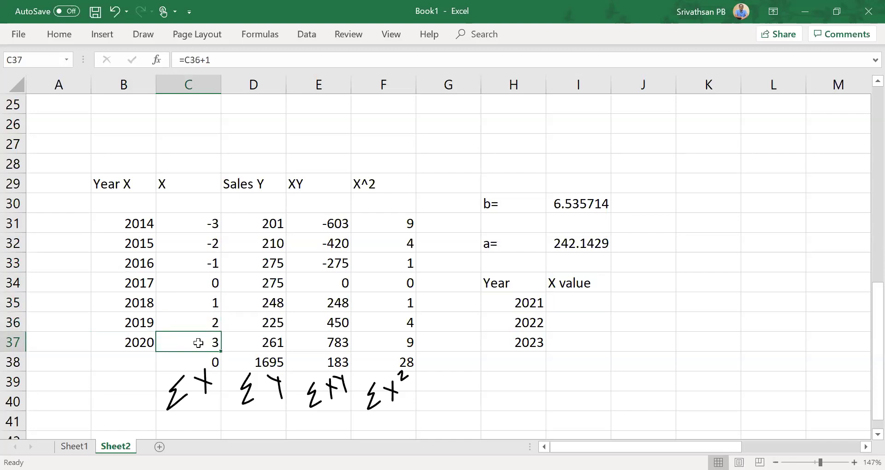
# Enter the X values 4, 5 and 6 for 2021, 2022 and 2023 in I35:I37.
pyautogui.press('Right')
pyautogui.press('Right')
pyautogui.press('Right')
pyautogui.press('Right')
pyautogui.press('Right')
pyautogui.press('Right')
pyautogui.press('Up')
pyautogui.press('Up')
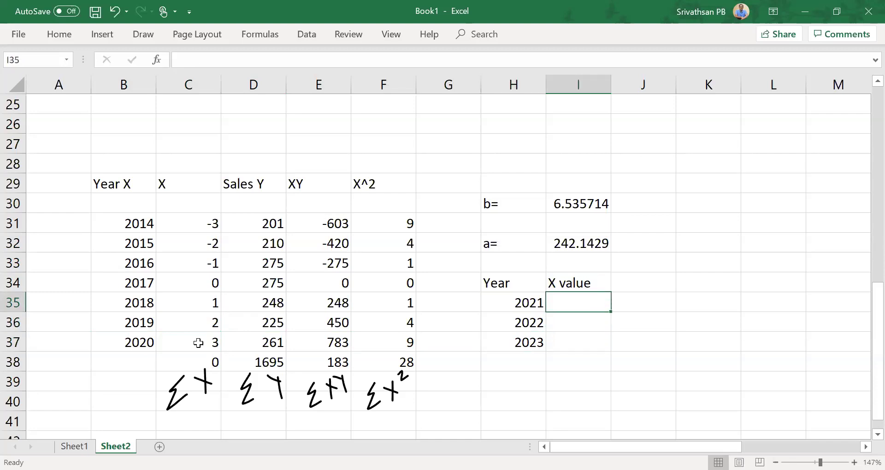
pyautogui.write('4')
pyautogui.press('Return')
pyautogui.write('5')
pyautogui.press('Return')
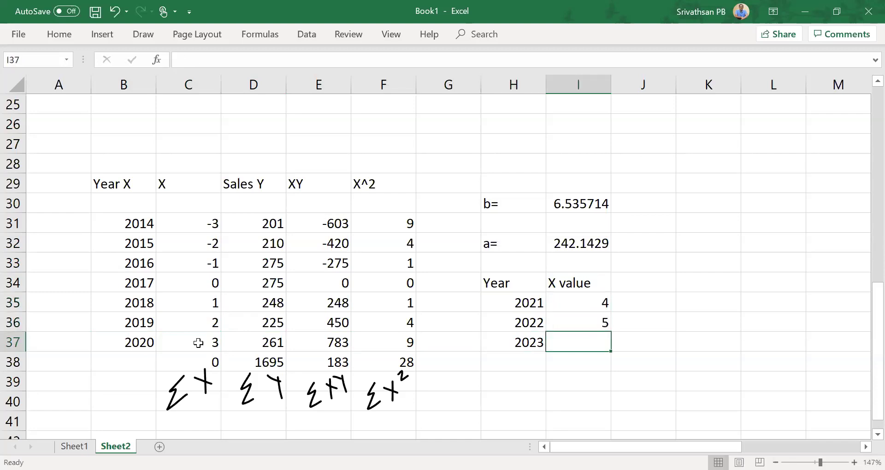
pyautogui.write('6')
pyautogui.press('Return')
# Review the trend equation and the formulas for a and b near the start of the sheet, and return to the forecast table.
pyautogui.press('Up')
pyautogui.press('Up')
pyautogui.press('Up')
pyautogui.press('Up')
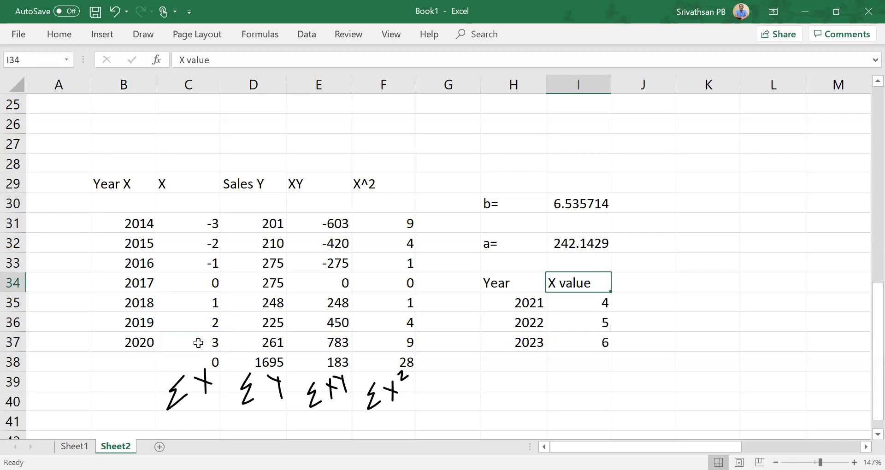
pyautogui.press('pageup')
pyautogui.scroll(3, 198, 343)
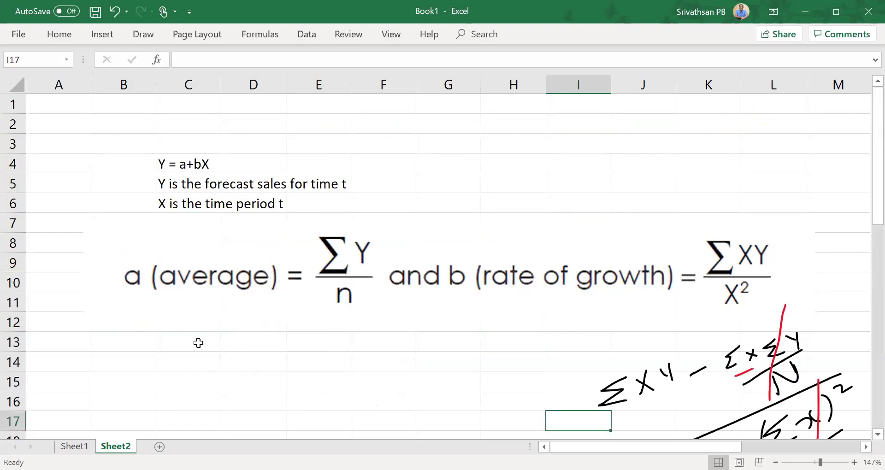
pyautogui.press('pagedown')
pyautogui.press('pagedown')
pyautogui.press('Up')
pyautogui.press('Up')
pyautogui.press('Up')
pyautogui.press('Up')
pyautogui.press('Up')
pyautogui.press('Up')
pyautogui.press('Up')
pyautogui.press('Up')
pyautogui.press('Up')
pyautogui.press('Up')
pyautogui.press('Up')
pyautogui.press('Up')
pyautogui.press('Up')
pyautogui.press('Up')
pyautogui.press('Up')
pyautogui.press('Up')
pyautogui.press('Up')
pyautogui.press('Up')
pyautogui.press('Up')
pyautogui.press('Up')
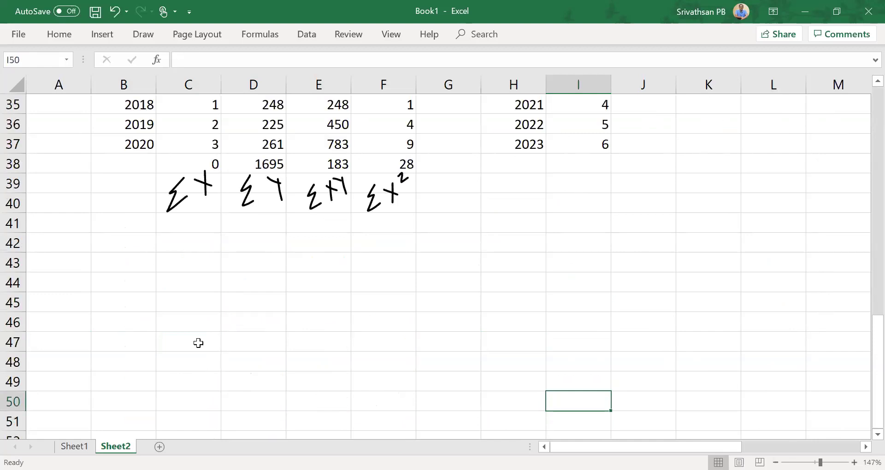
pyautogui.press('Down')
pyautogui.press('Down')
pyautogui.press('Down')
pyautogui.press('Down')
pyautogui.press('Down')
pyautogui.press('Down')
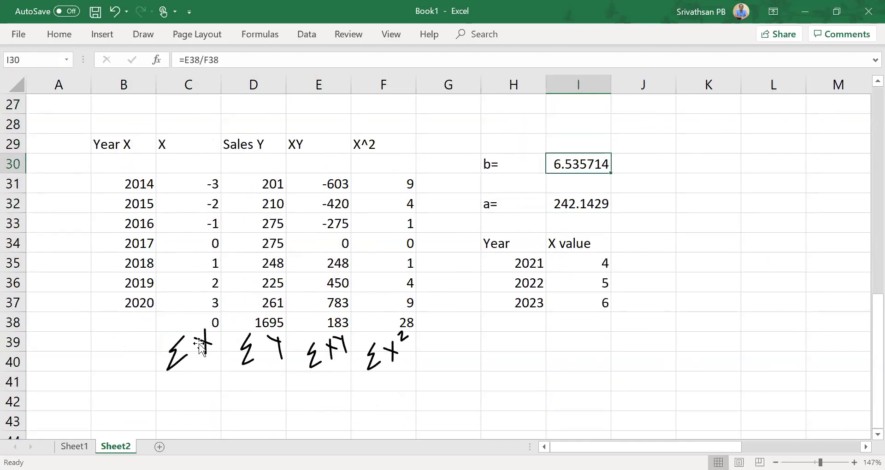
# Write the equation Y = a+bX in J33, above the column beside the X values.
pyautogui.press('Left')
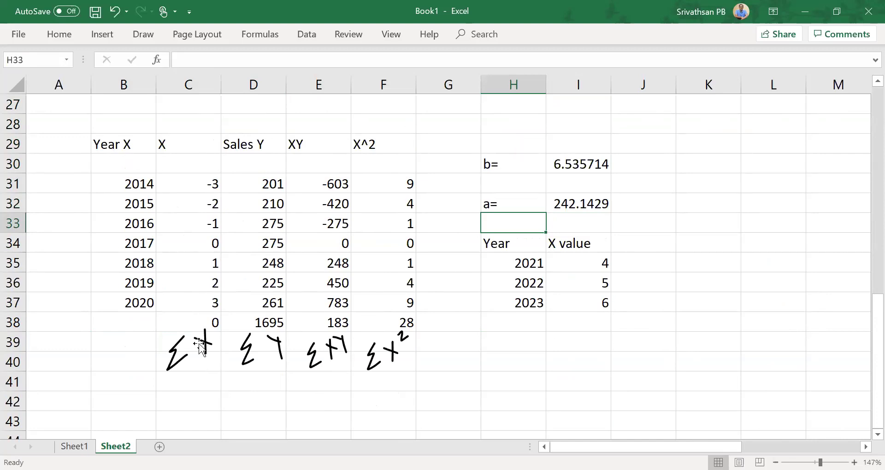
pyautogui.press('Right')
pyautogui.press('Right')
pyautogui.press('Right')
pyautogui.press('Left')
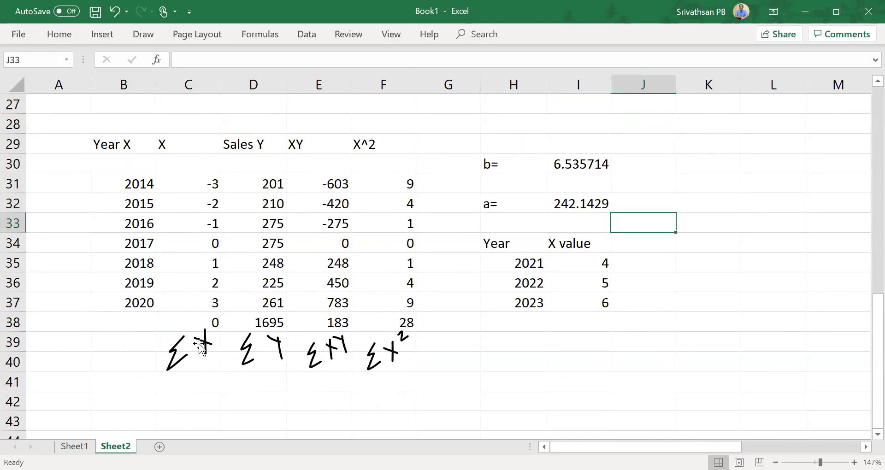
pyautogui.write('Y = A')
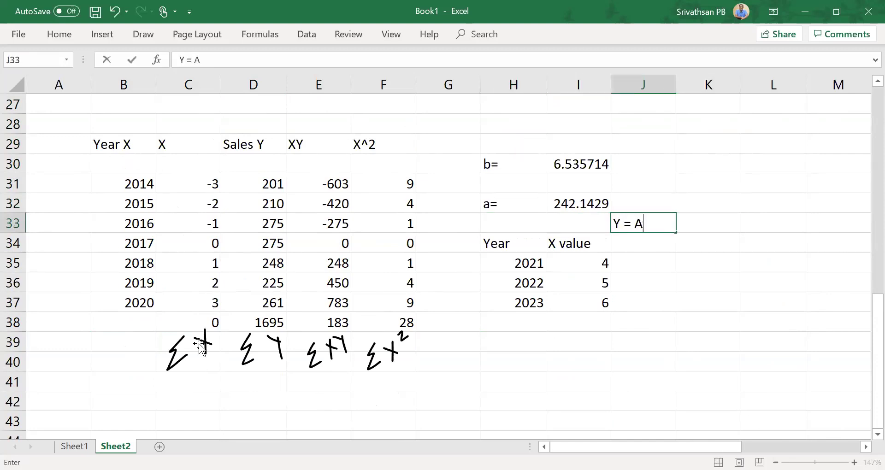
pyautogui.press('BackSpace')
pyautogui.write('a+bX')
pyautogui.press('Return')
pyautogui.press('Up')
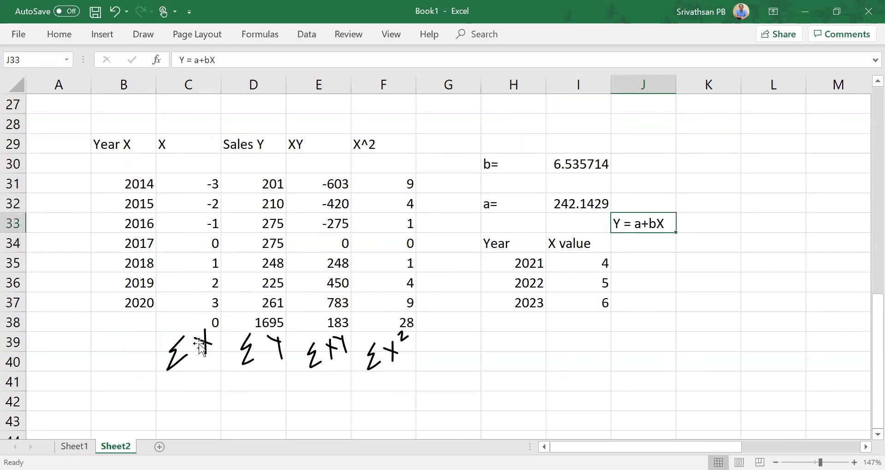
# Enter the heading Sales in J34, directly below the equation.
pyautogui.hotkey('ctrl', 'c')
pyautogui.press('Down')
pyautogui.write('Sales')
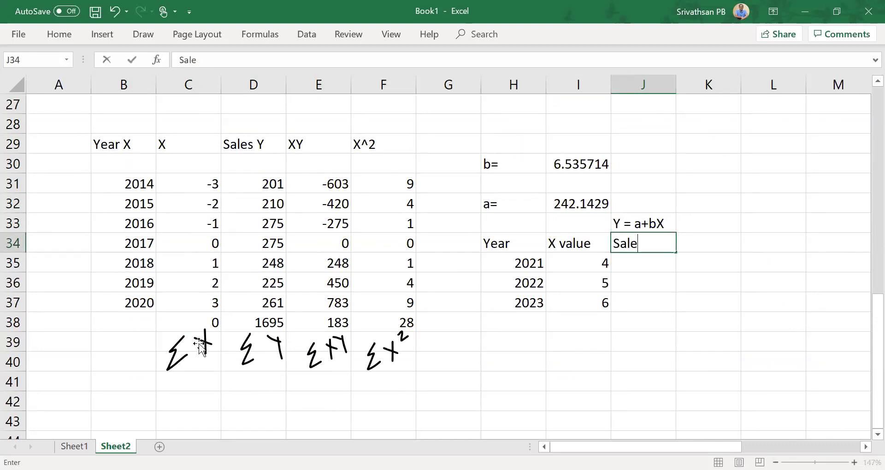
pyautogui.press('Return')
# Calculate the 2021 sales forecast in J35 with =$I$32+I30*I35.
pyautogui.write('=')
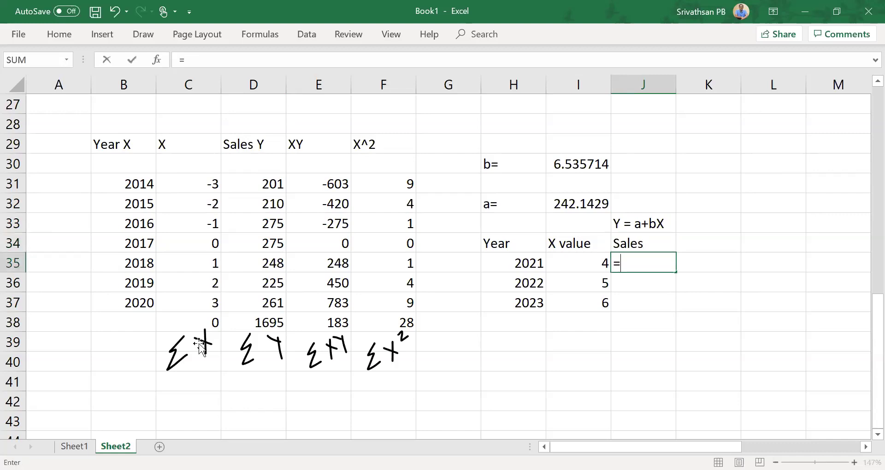
pyautogui.press('Up')
pyautogui.press('Up')
pyautogui.press('Up')
pyautogui.press('Left')
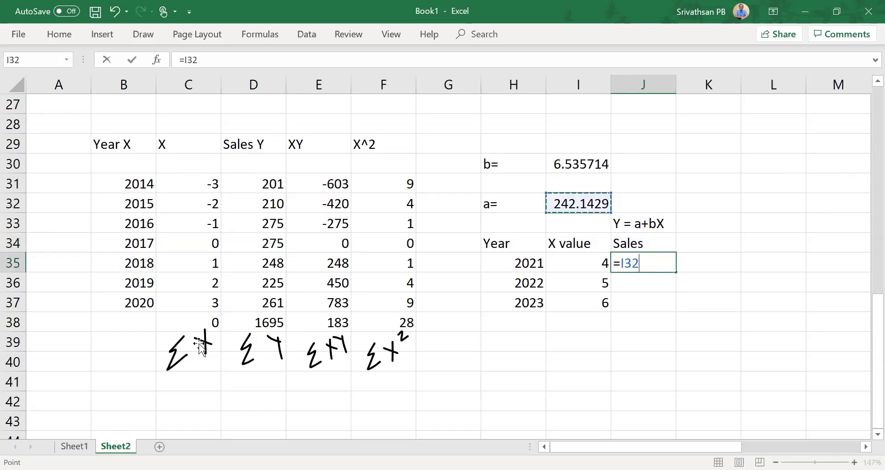
pyautogui.press('F4')
pyautogui.write('+')
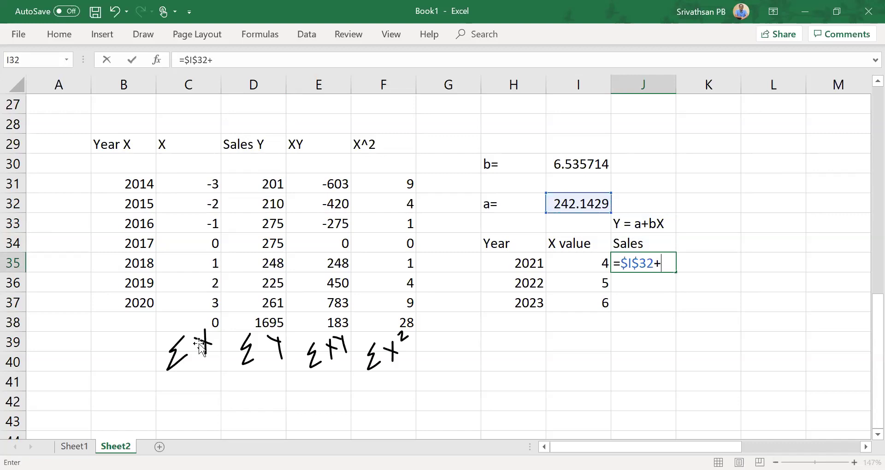
pyautogui.press('Up')
pyautogui.press('Up')
pyautogui.press('Up')
pyautogui.press('Up')
pyautogui.press('Up')
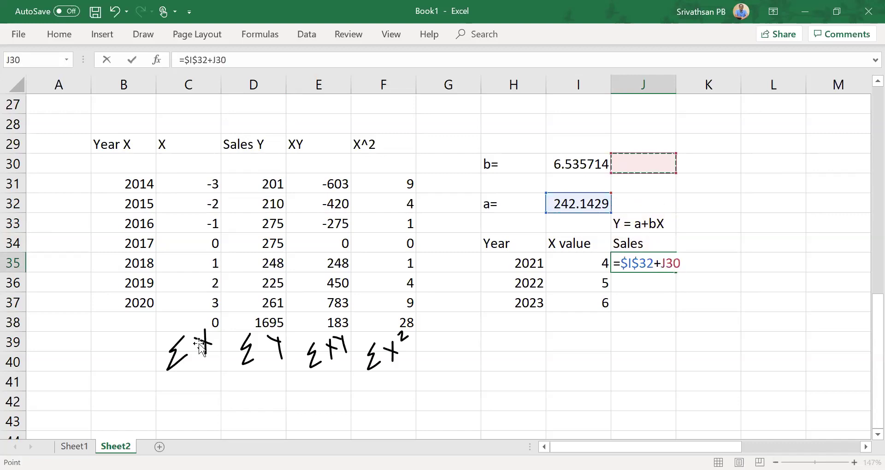
pyautogui.press('Left')
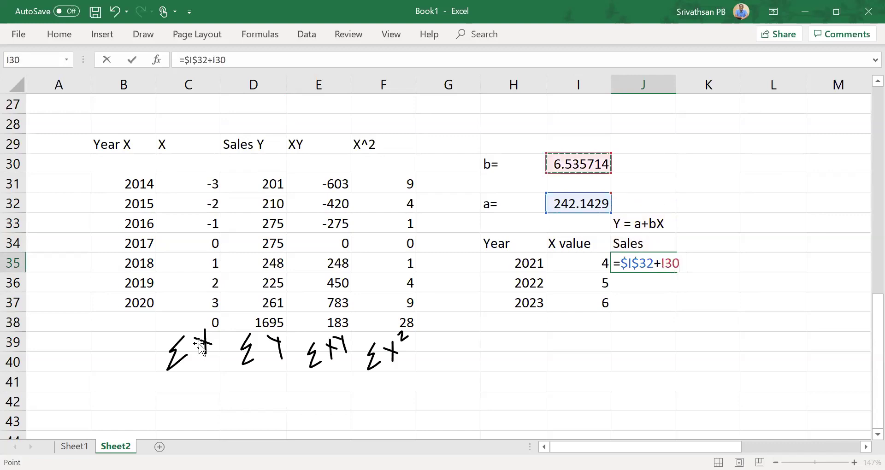
pyautogui.write('*')
pyautogui.press('Left')
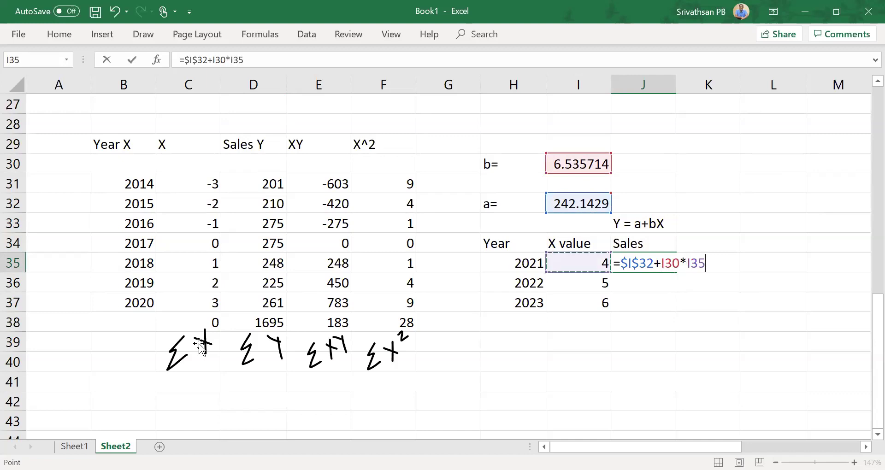
pyautogui.press('Return')
# Fill the 2021 forecast formula down from J35 through J37.
pyautogui.press('Down')
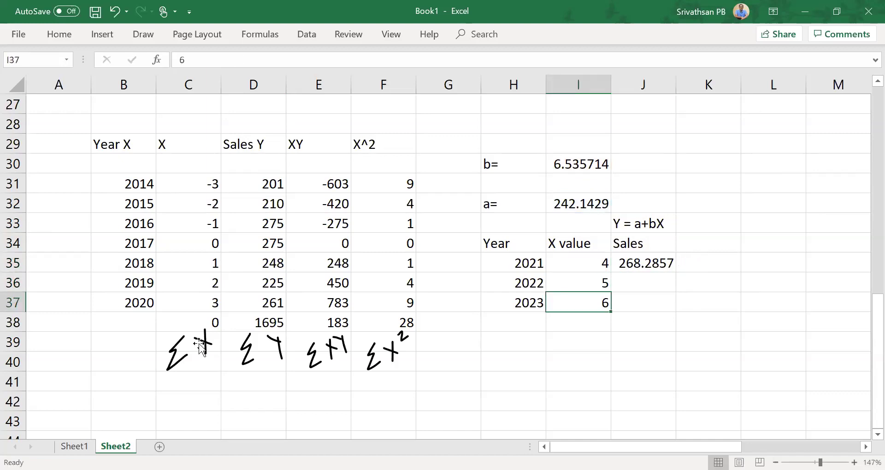
pyautogui.hotkey('shift', 'Up')
pyautogui.hotkey('shift', 'Up')
pyautogui.hotkey('ctrl', 'd')
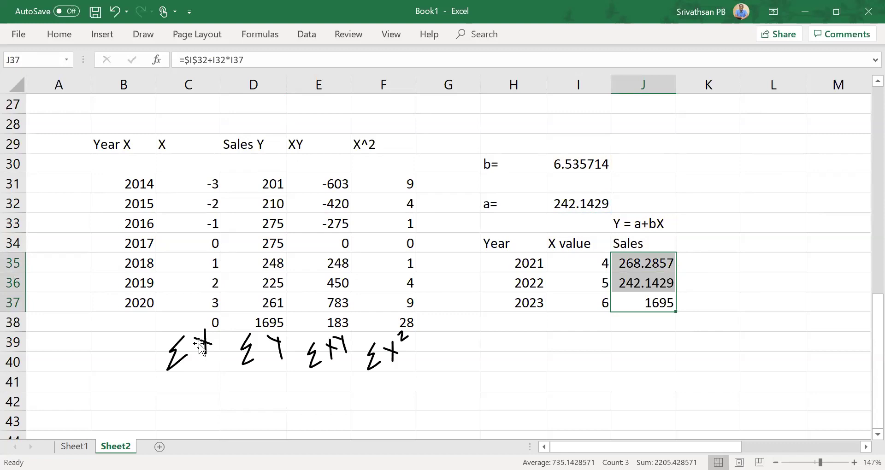
# Make the b reference in J35 absolute so the formula is =$I$32+$I$30*I35.
pyautogui.press('Up')
pyautogui.press('Up')
pyautogui.press('F2')
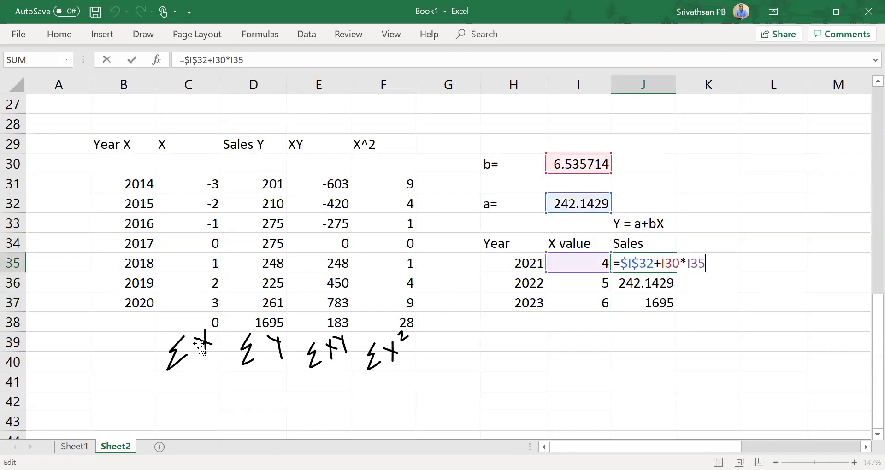
pyautogui.press('Left')
pyautogui.press('Left')
pyautogui.press('Left')
pyautogui.press('Left')
pyautogui.press('Left')
pyautogui.press('F4')
pyautogui.press('Return')
# Fill the corrected forecast formula from J35 down to J37 for 2022 and 2023.
pyautogui.press('Up')
pyautogui.hotkey('shift', 'Down')
pyautogui.hotkey('shift', 'Down')
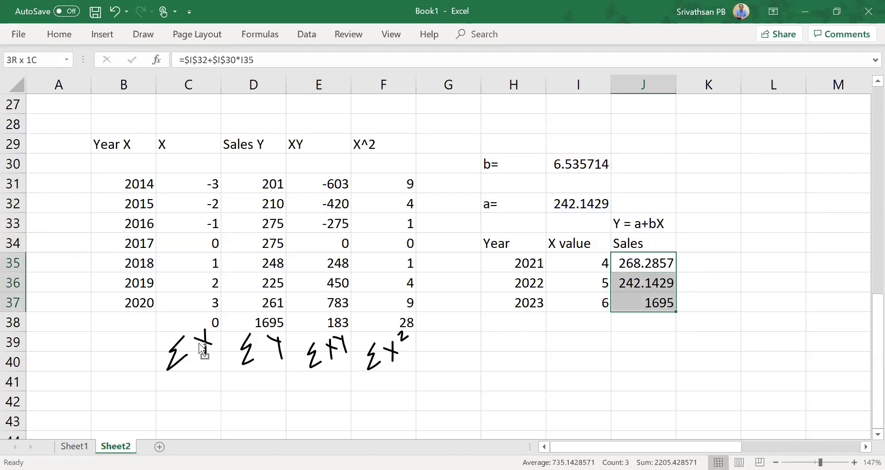
pyautogui.hotkey('ctrl', 'd')
# Format the sales forecasts in J35:J37 as numbers with two decimal places.
pyautogui.hotkey('ctrl', 'q')
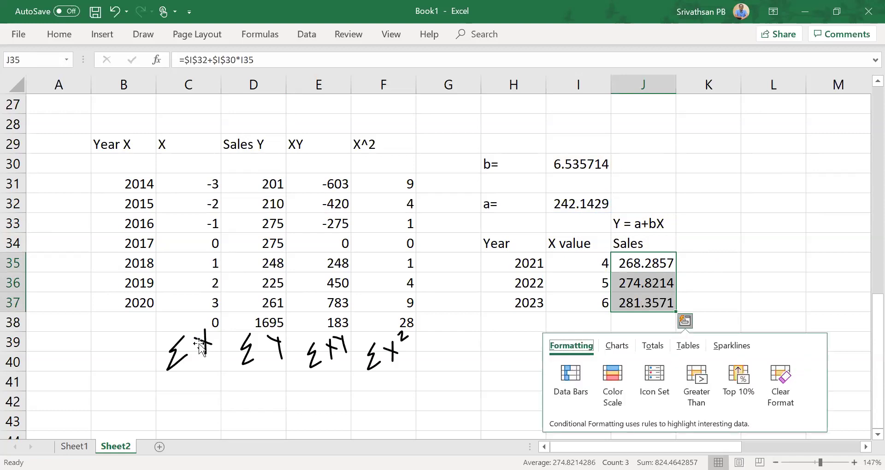
pyautogui.press('Escape')
pyautogui.hotkey('ctrl', 'shift', '1')
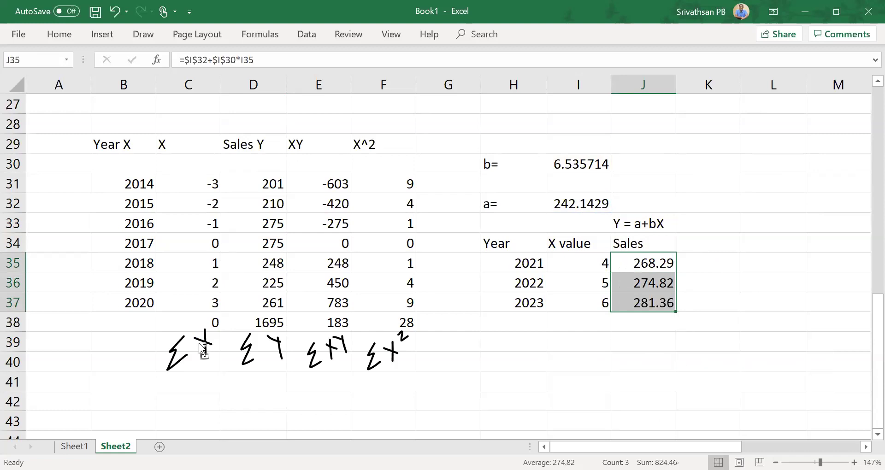
# Review the sales forecasts for 2021 to 2023 and the a and b values behind them.
pyautogui.press('Up')
pyautogui.press('Down')
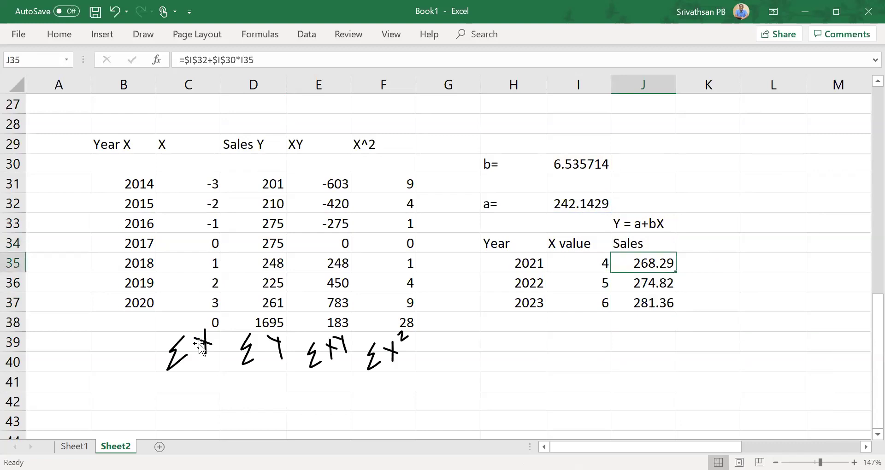
pyautogui.press('Down')
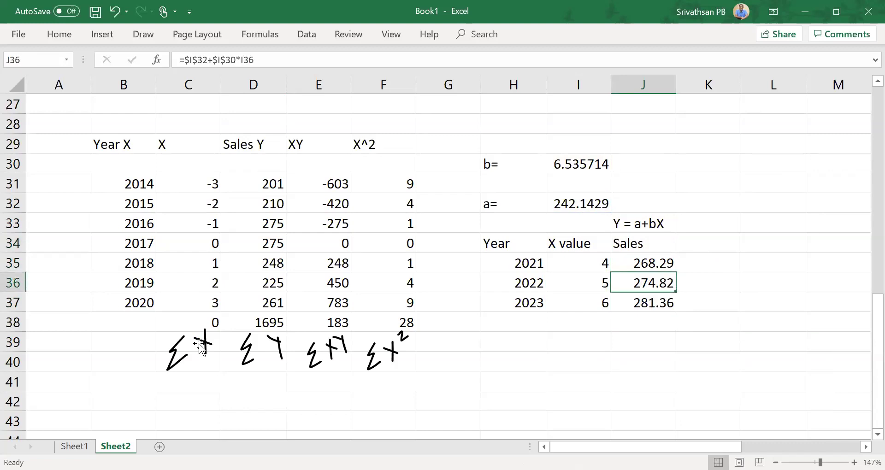
pyautogui.press('Down')
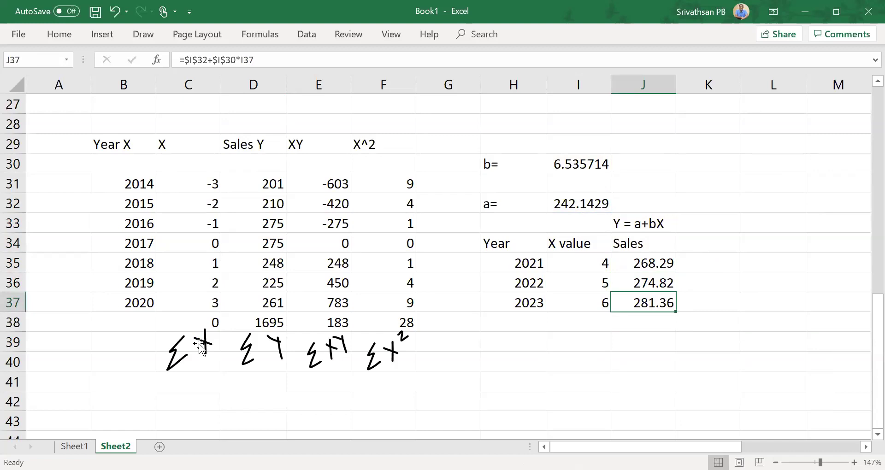
pyautogui.press('Up')
pyautogui.press('Up')
pyautogui.press('Up')
pyautogui.press('Up')
pyautogui.press('Up')
pyautogui.press('Up')
pyautogui.press('Left')
pyautogui.press('Down')
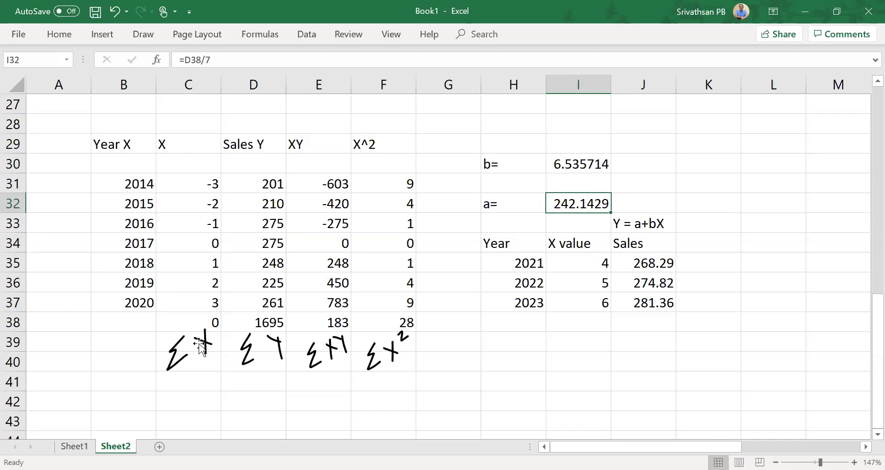
pyautogui.press('Up')
pyautogui.press('Up')
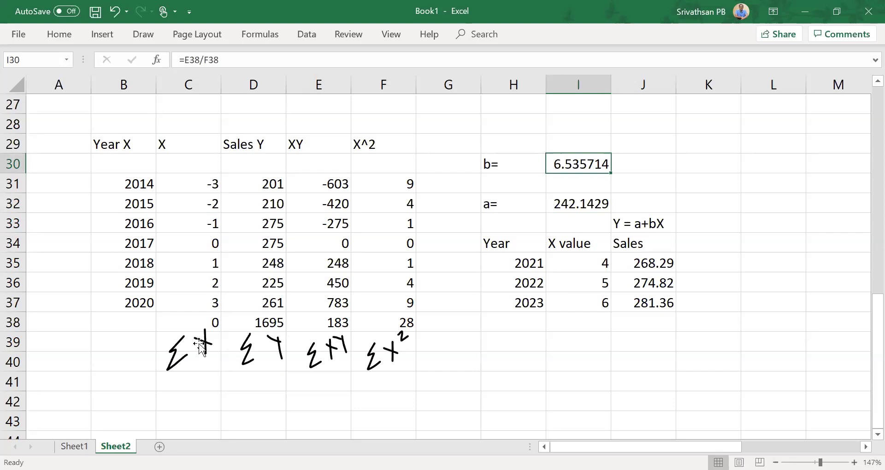
# Create a default column chart on a new chart sheet from the years in B31:B37 and the sales in D31:D37.
pyautogui.press('Down')
pyautogui.press('Left')
pyautogui.press('Left')
pyautogui.press('Left')
pyautogui.press('Left')
pyautogui.press('Left')
pyautogui.press('Left')
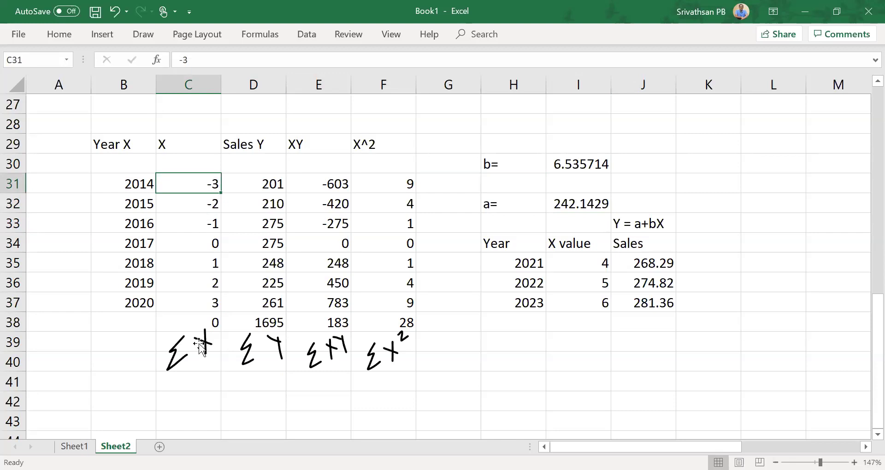
pyautogui.press('Left')
pyautogui.hotkey('ctrl', 'shift', 'Down')
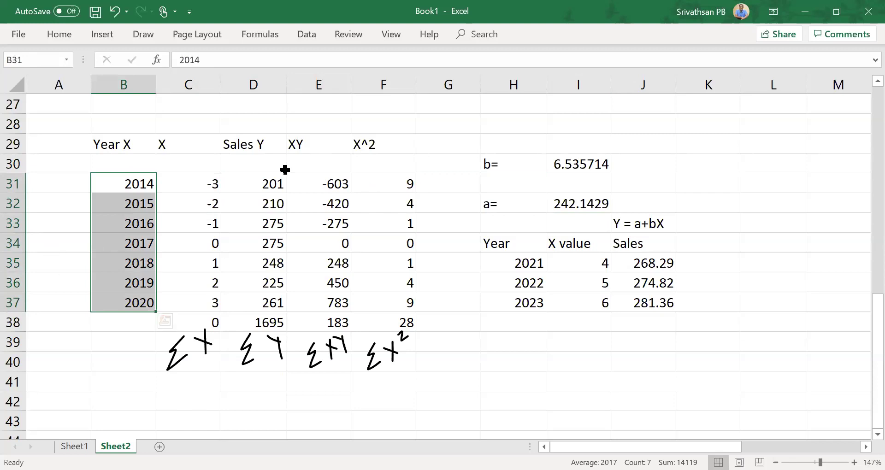
pyautogui.hotkey('ctrl', 'q')
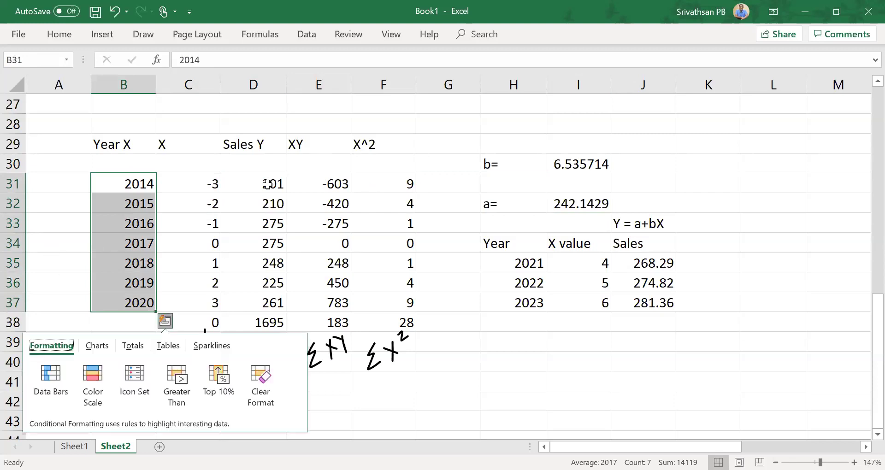
pyautogui.press('Escape')
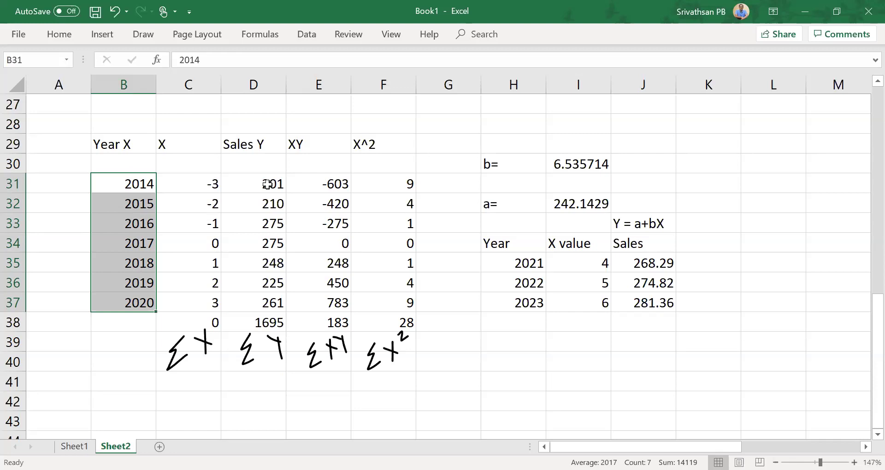
pyautogui.moveTo(268, 184); pyautogui.dragTo(268, 301)
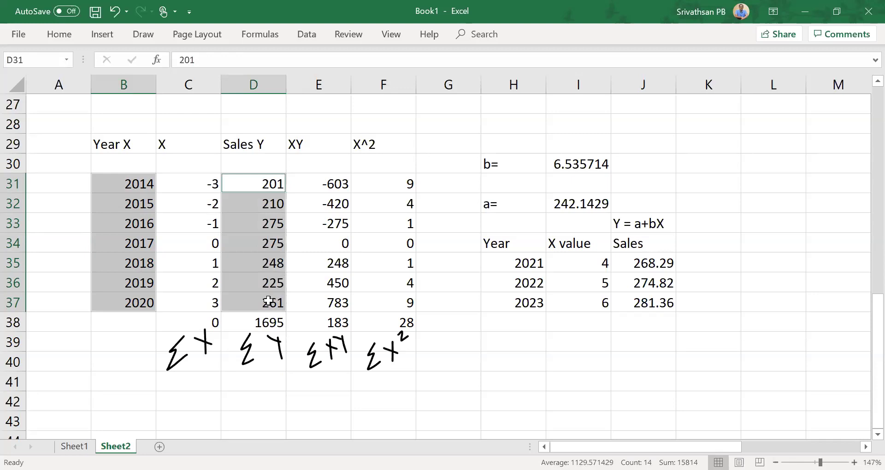
pyautogui.press('F11')
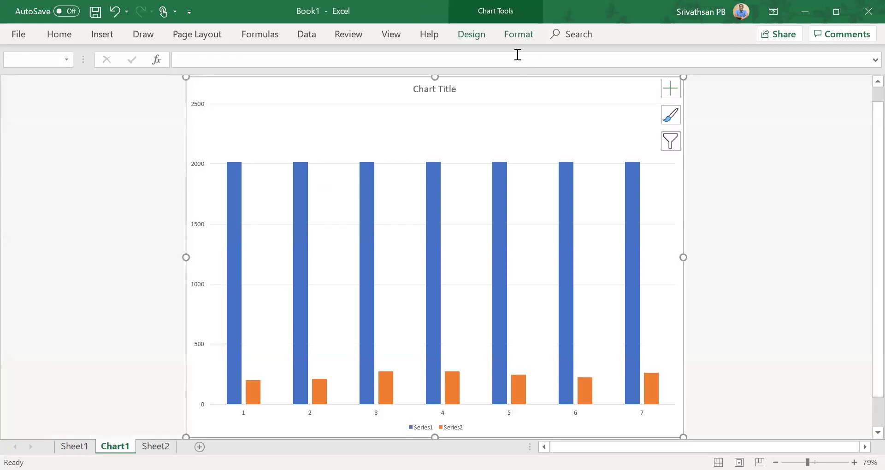
# Delete the year series from the column chart, keeping only the sales series.
pyautogui.click(527, 37)
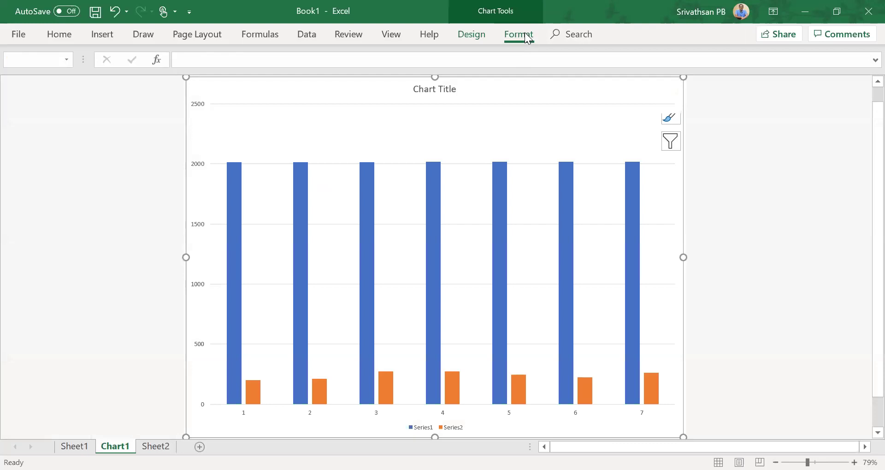
pyautogui.click(364, 286)
pyautogui.click(233, 382)
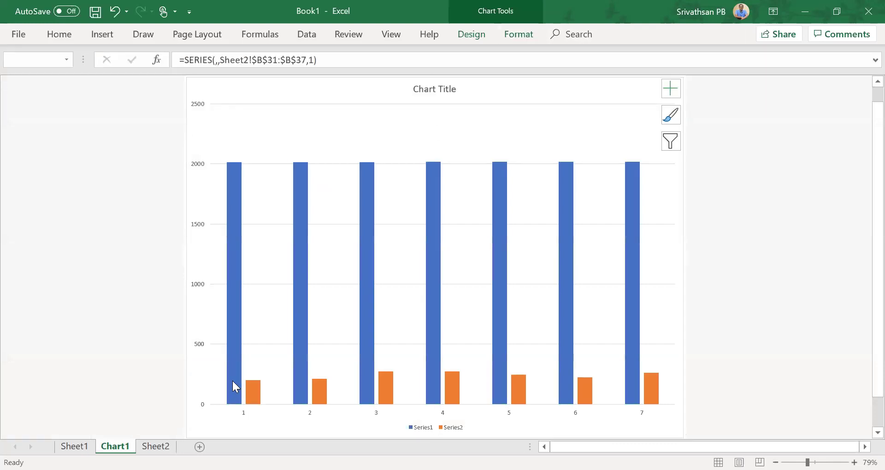
pyautogui.press('Delete')
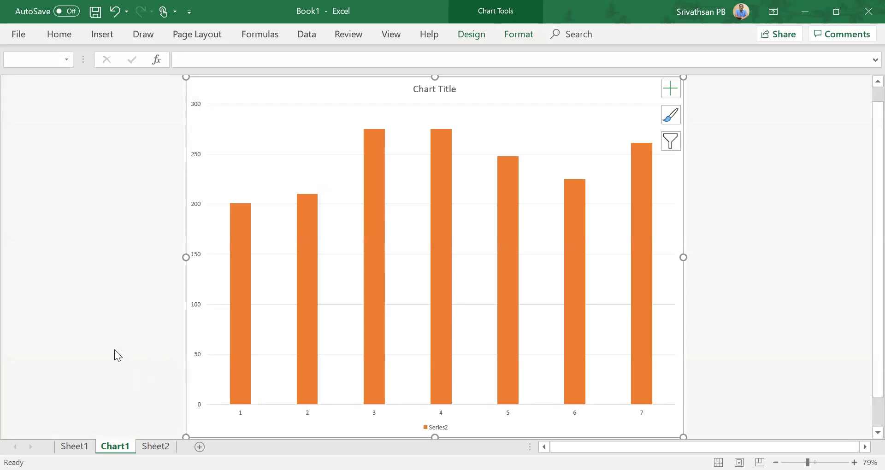
# Add a linear trendline to the sales series in the chart.
pyautogui.click(241, 339)
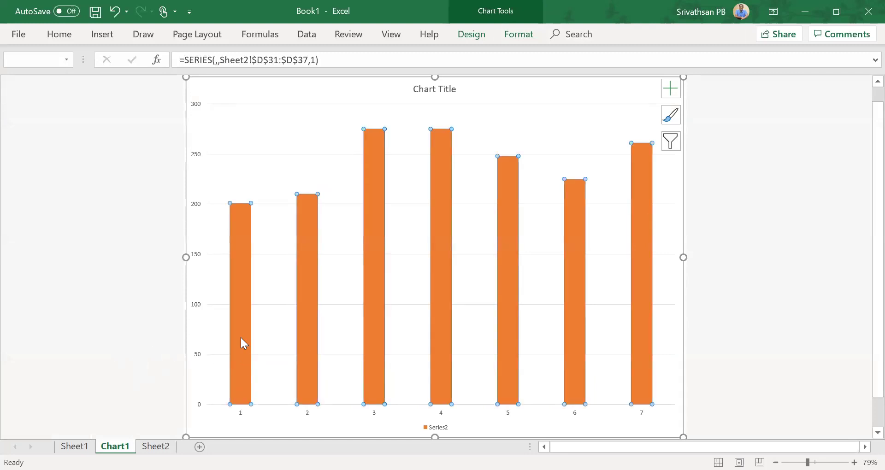
pyautogui.click(469, 40)
pyautogui.click(469, 41)
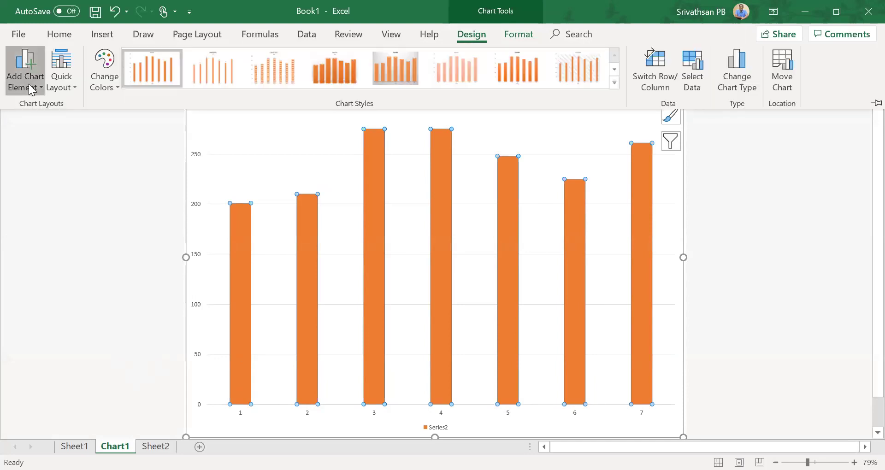
pyautogui.click(30, 89)
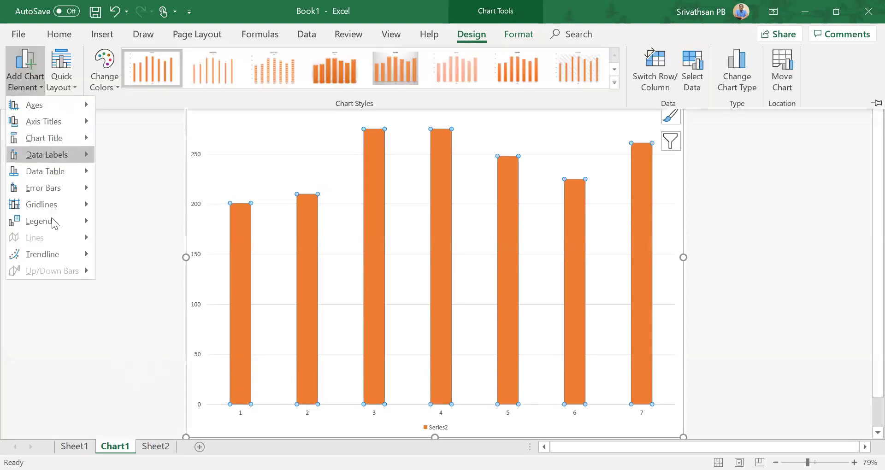
pyautogui.moveTo(55, 260)
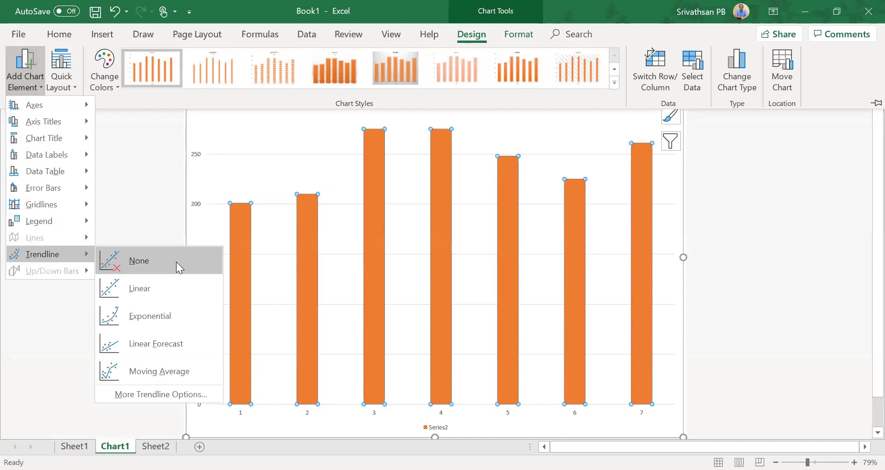
pyautogui.click(176, 288)
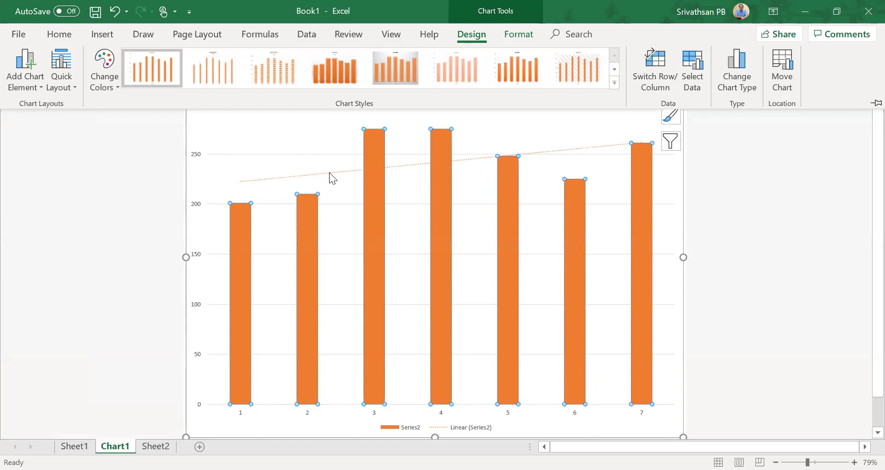
# Display the linear trendline's equation on the chart.
pyautogui.rightClick(329, 172)
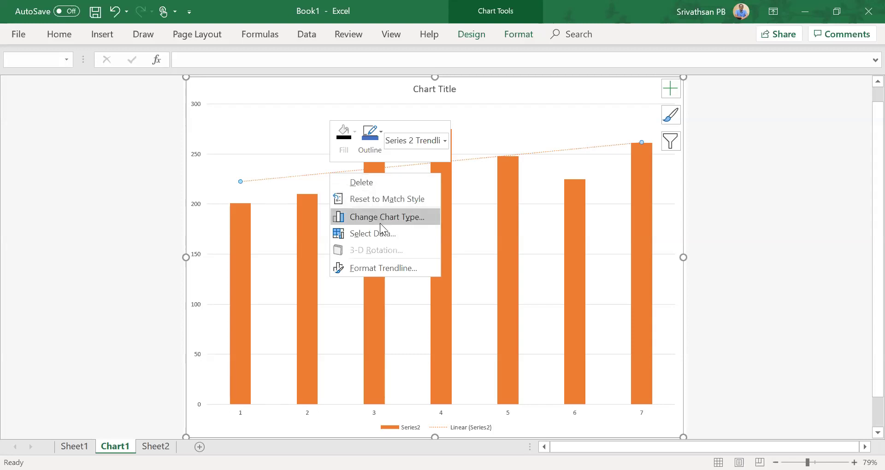
pyautogui.click(407, 269)
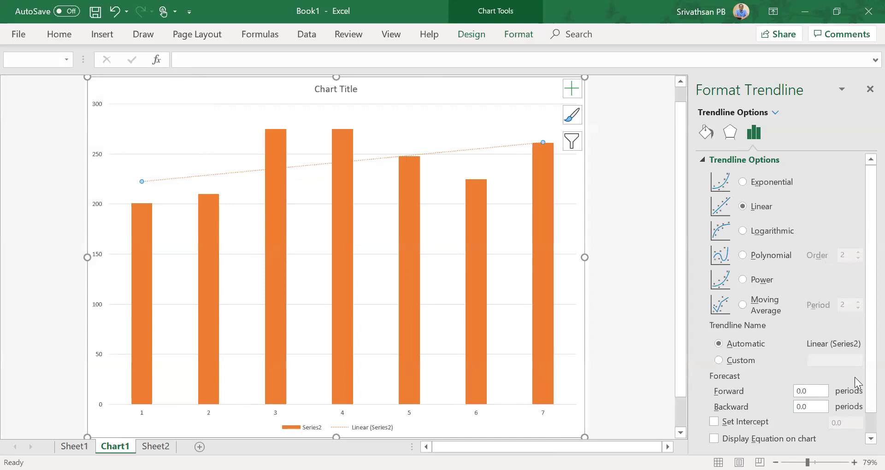
pyautogui.click(799, 438)
# Set the font size of the trendline equation label to 16.
pyautogui.click(502, 143)
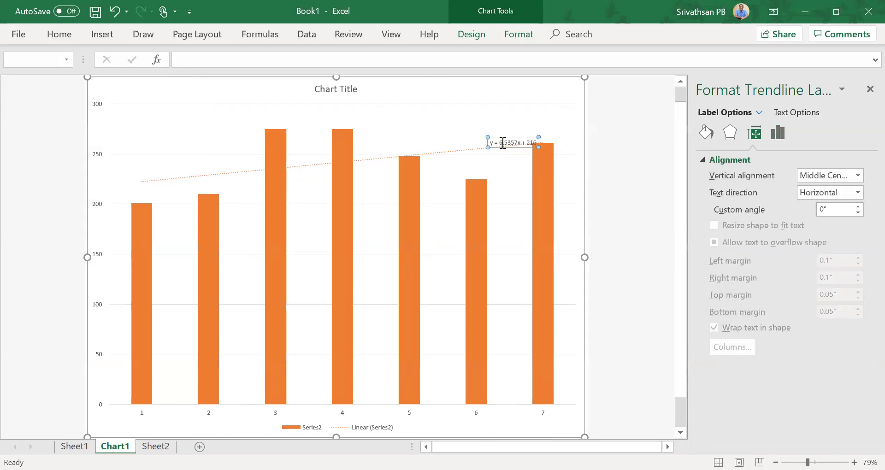
pyautogui.tripleClick(502, 143)
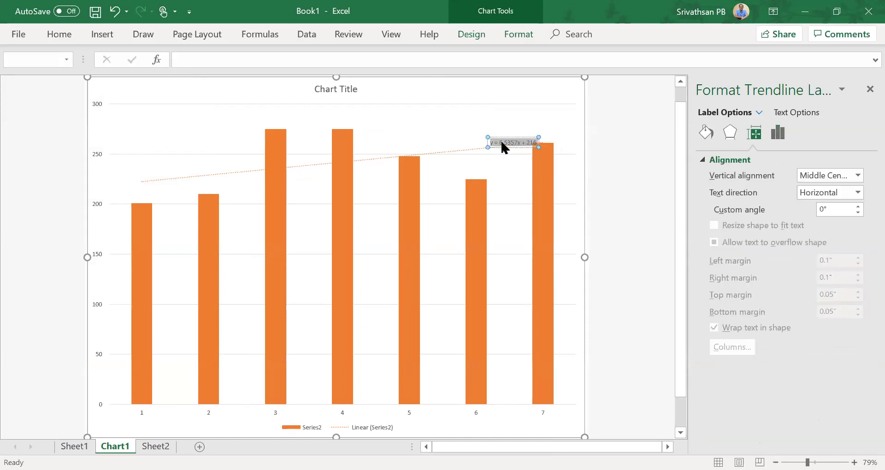
pyautogui.hotkey('ctrl', 'shift', 'f')
pyautogui.press('Tab')
pyautogui.press('Tab')
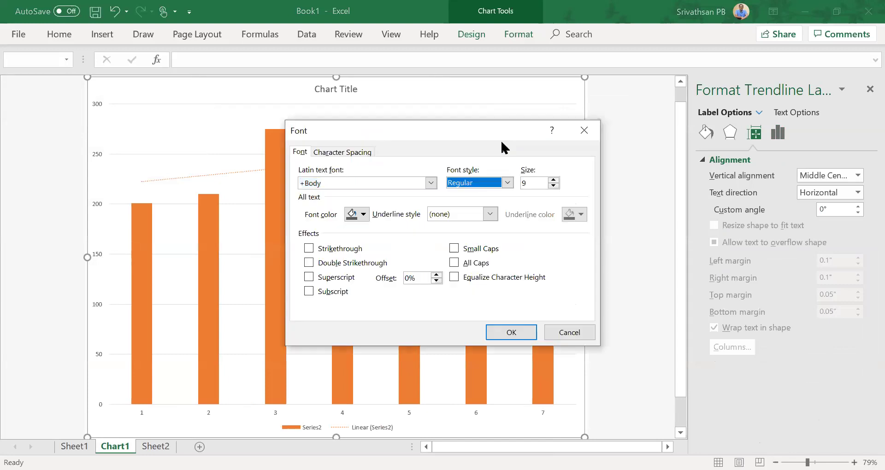
pyautogui.write('16')
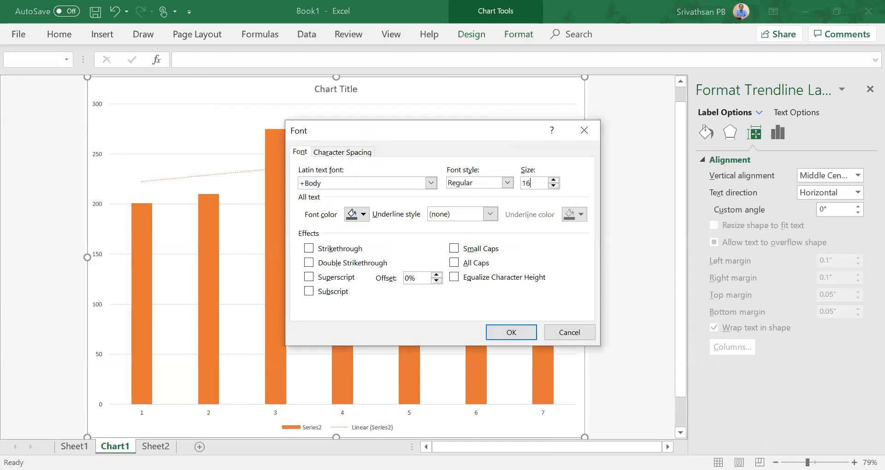
pyautogui.press('Return')
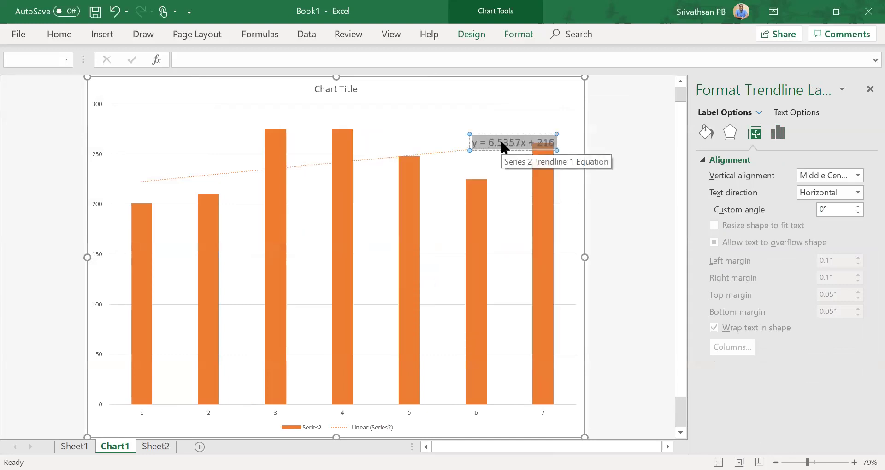
pyautogui.click(504, 147)
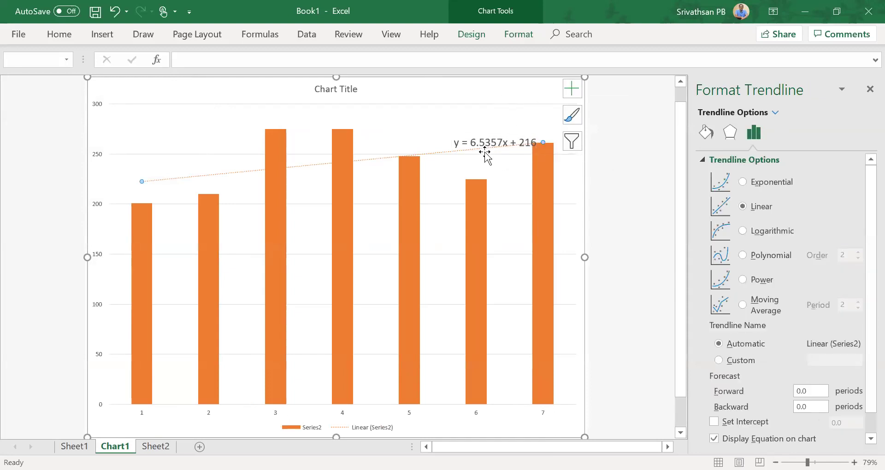
# Compare the chart's trendline equation with the a and b values calculated on Sheet2.
pyautogui.hotkey('ctrl', 'pagedown')
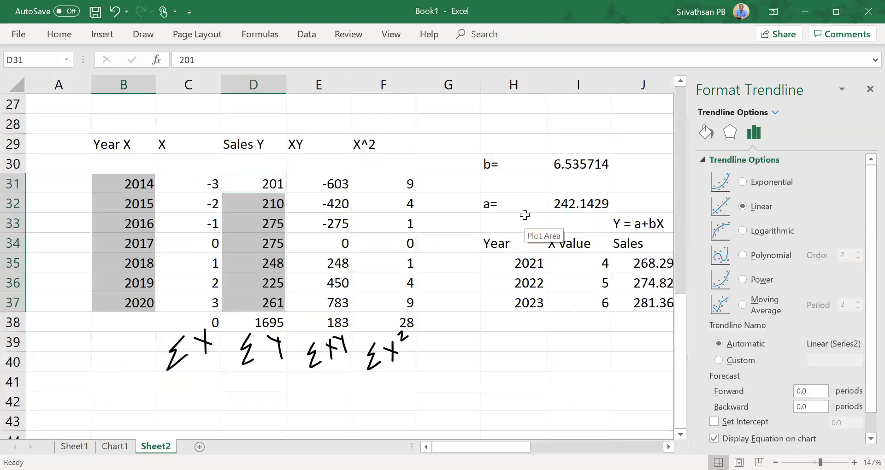
pyautogui.click(591, 208)
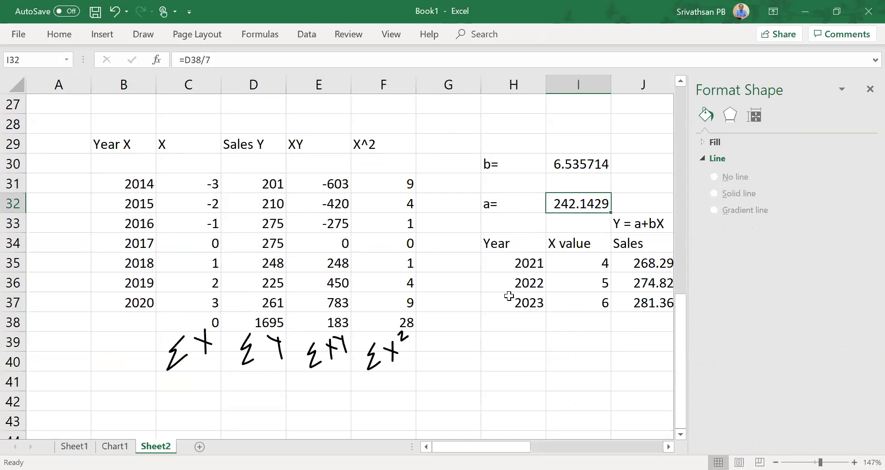
pyautogui.hotkey('ctrl', 'pageup')
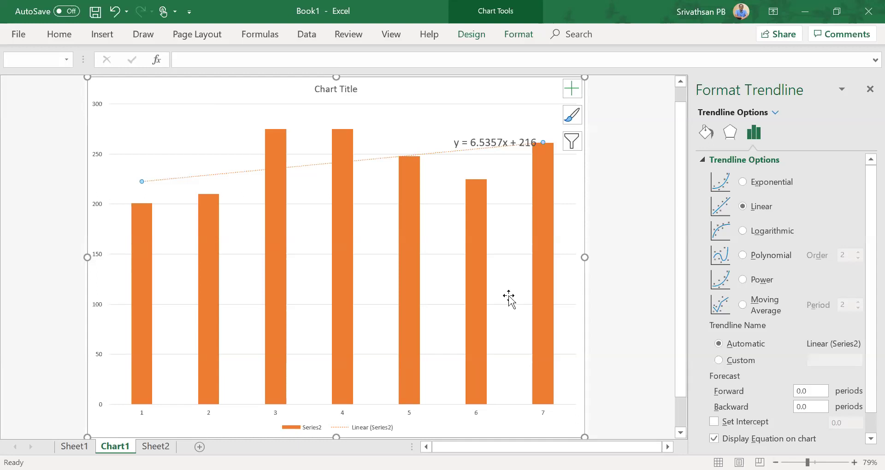
pyautogui.hotkey('ctrl', 'pagedown')
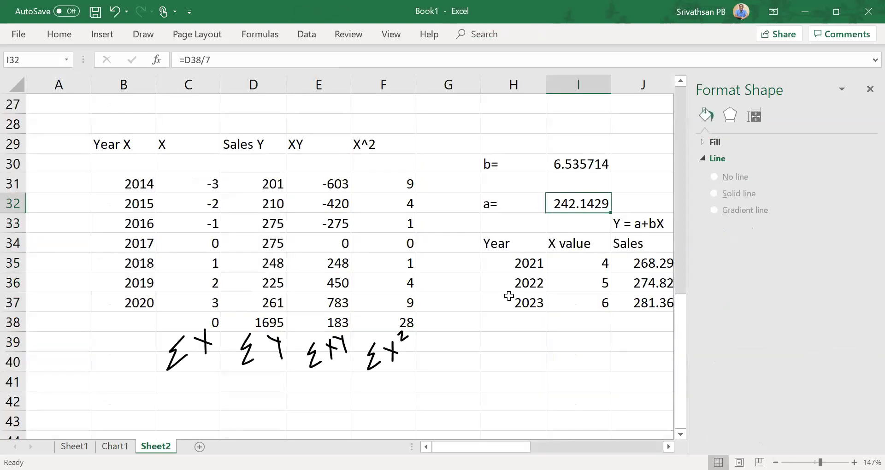
pyautogui.hotkey('ctrl', 'pageup')
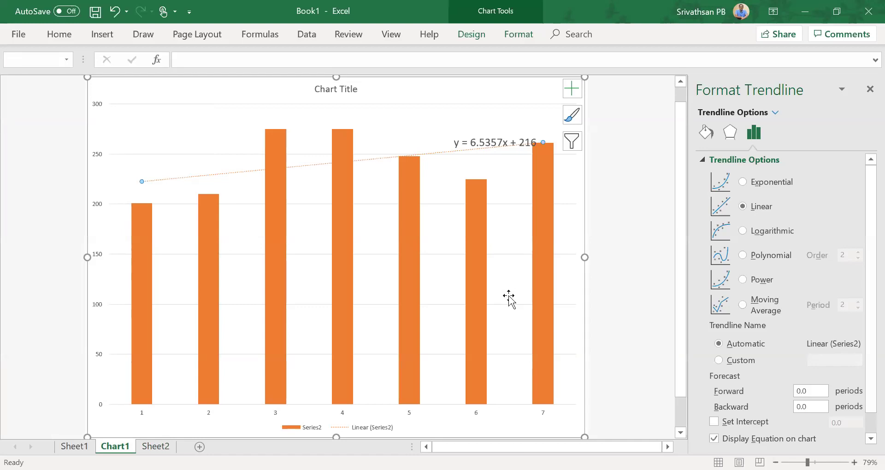
pyautogui.hotkey('ctrl', 'pagedown')
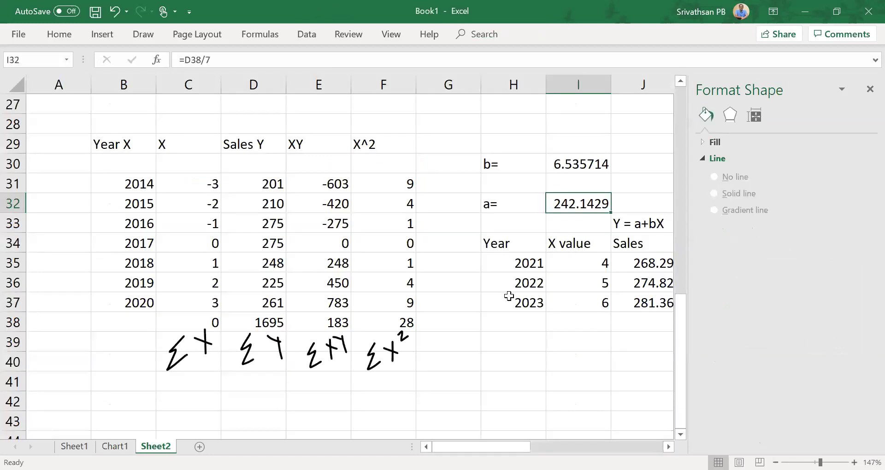
pyautogui.hotkey('ctrl', 'pageup')
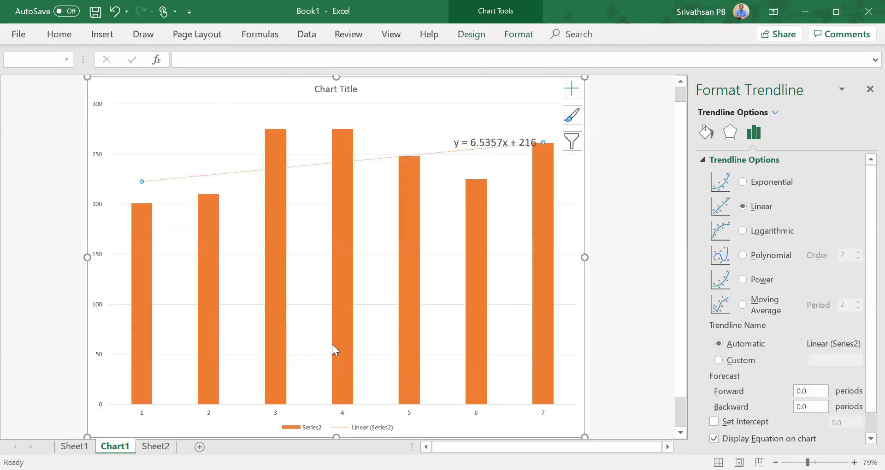
# Set the chart's horizontal axis type to Date axis and close the formatting options.
pyautogui.click(275, 417)
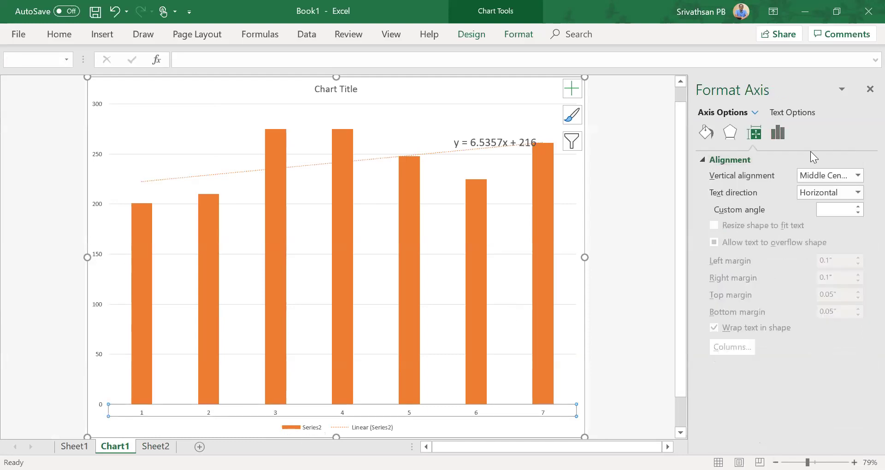
pyautogui.click(777, 135)
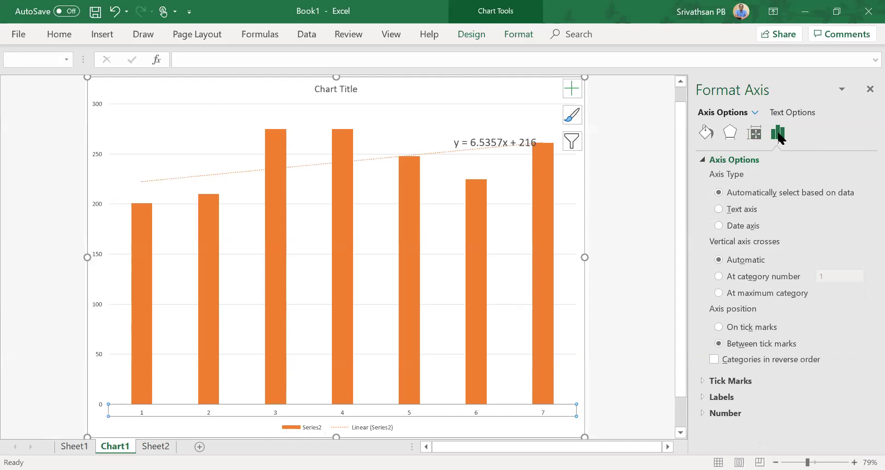
pyautogui.click(754, 225)
pyautogui.press('Escape')
pyautogui.press('Escape')
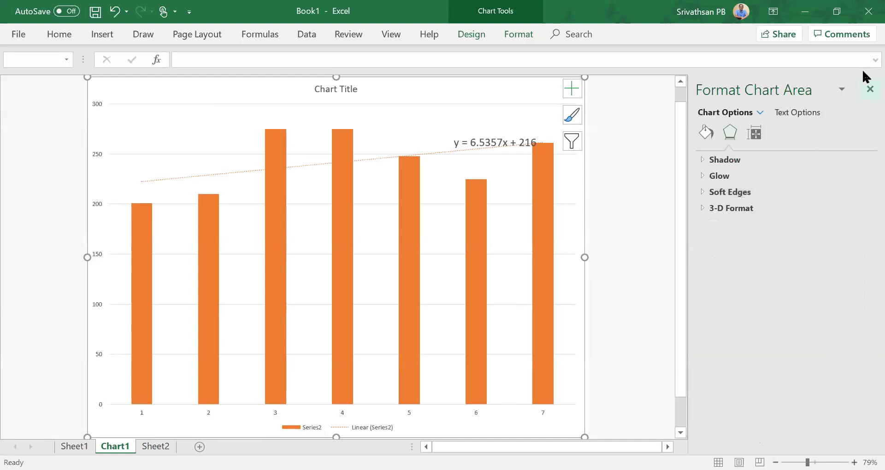
pyautogui.click(867, 87)
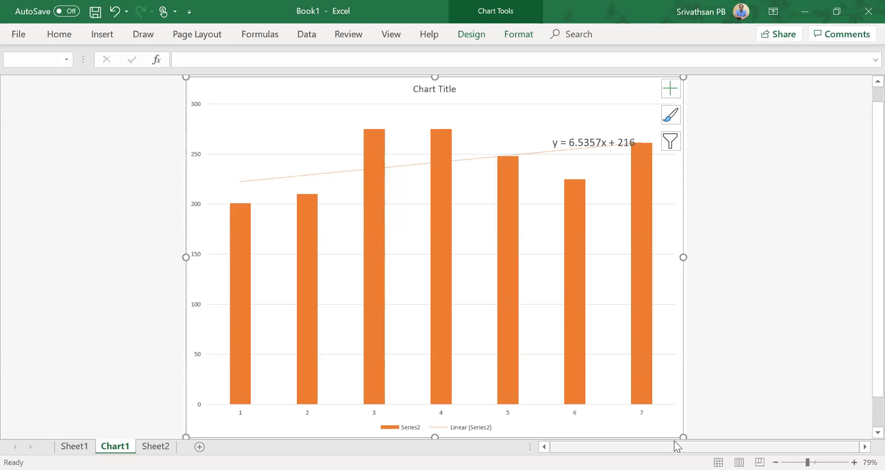
# Return to Sheet2 and review the a value and the X values used for the sales forecasts.
pyautogui.hotkey('ctrl', 'pagedown')
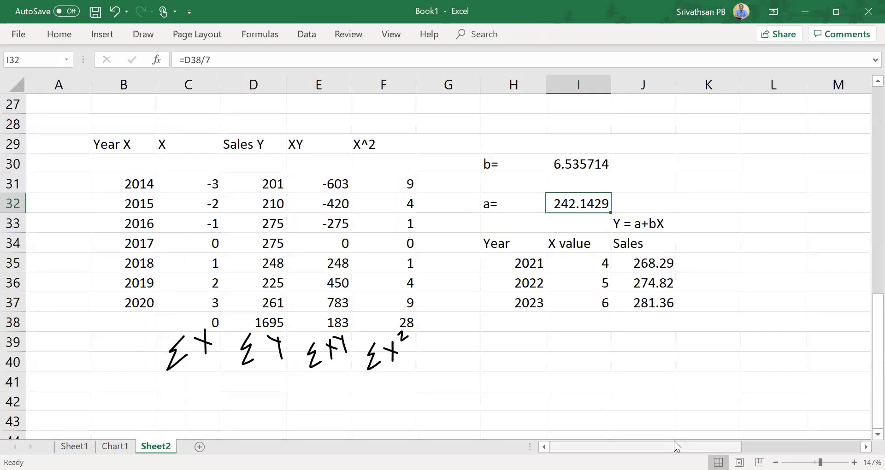
pyautogui.press('Down')
pyautogui.press('Down')
pyautogui.press('Down')
pyautogui.press('Down')
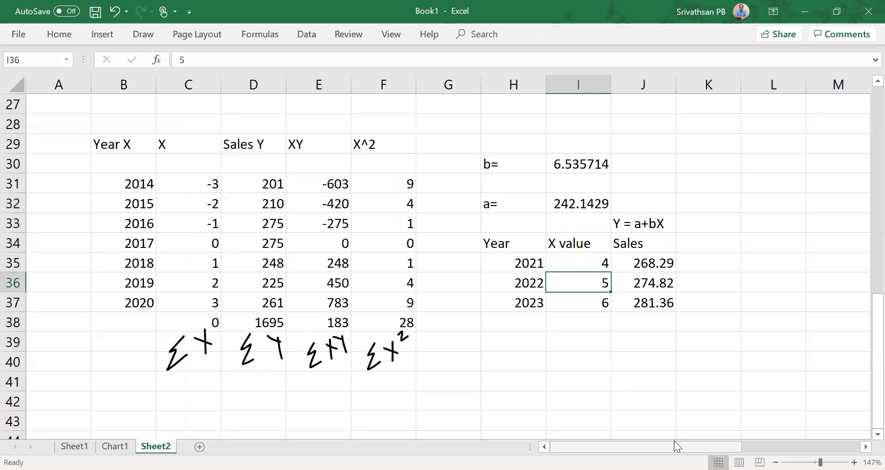
# Review how the years 2014 to 2020 are coded in the X column of Sheet2's data table.
pyautogui.press('Up')
pyautogui.press('Up')
pyautogui.press('Left')
pyautogui.press('Left')
pyautogui.press('Left')
pyautogui.press('Left')
pyautogui.press('Left')
pyautogui.press('Left')
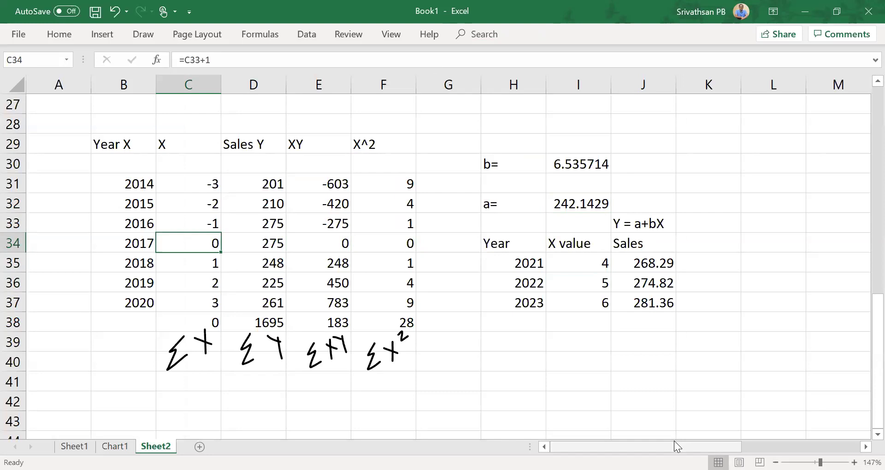
pyautogui.press('Up')
pyautogui.press('Up')
pyautogui.press('Up')
pyautogui.press('Left')
pyautogui.press('Up')
pyautogui.press('Up')
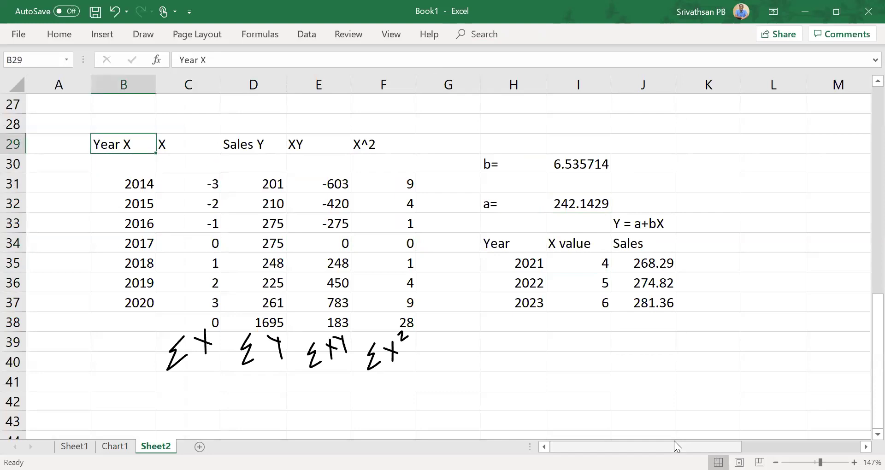
# Create a copy of Sheet2 at the end of the workbook.
pyautogui.press('alt')
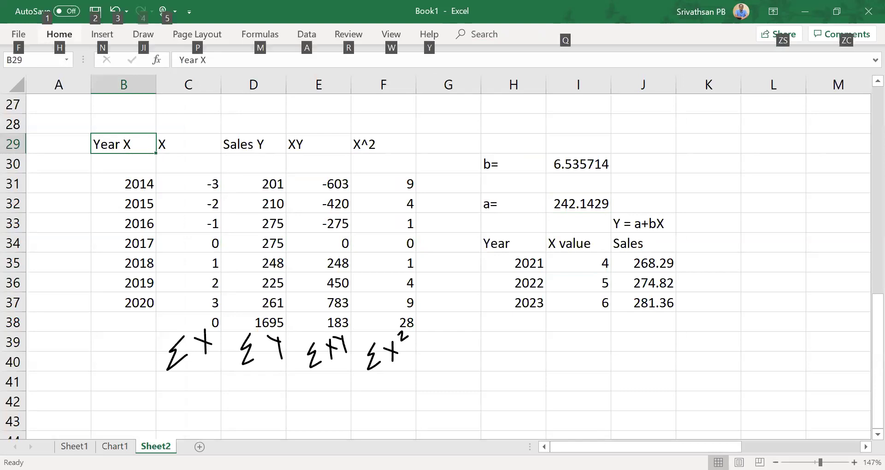
pyautogui.press('h')
pyautogui.press('o')
pyautogui.press('m')
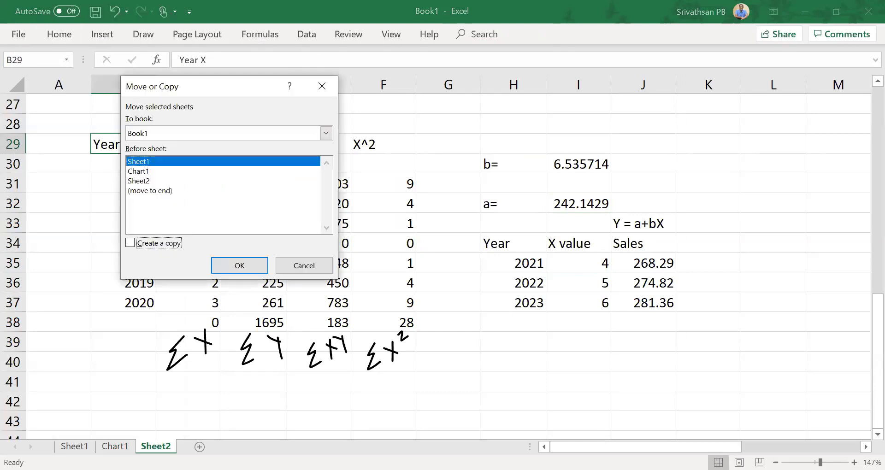
pyautogui.hotkey('alt', 'c')
pyautogui.press('Tab')
pyautogui.press('Tab')
pyautogui.press('Tab')
pyautogui.press('Tab')
pyautogui.press('Tab')
pyautogui.press('Tab')
pyautogui.press('Tab')
pyautogui.hotkey('shift', 'Tab')
pyautogui.hotkey('shift', 'Tab')
pyautogui.hotkey('shift', 'Tab')
pyautogui.press('Down')
pyautogui.press('Down')
pyautogui.press('Down')
pyautogui.press('Return')
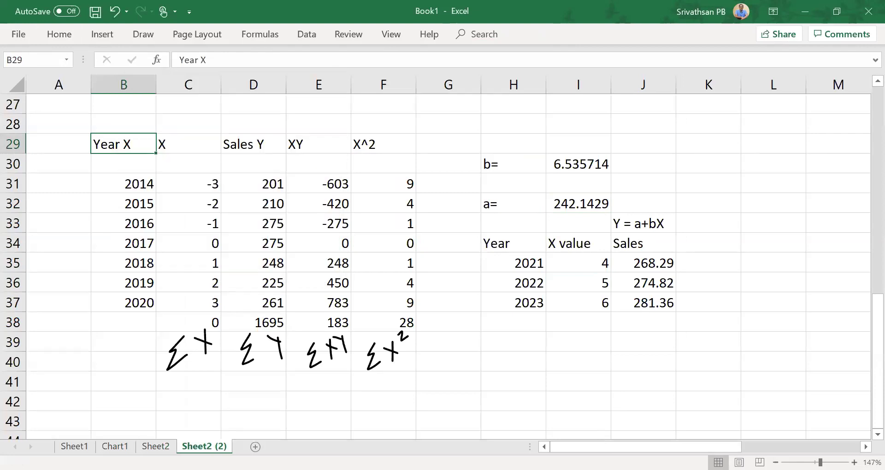
# Rename the copied sheet as "even number of years".
pyautogui.press('alt')
pyautogui.press('o')
pyautogui.press('r')
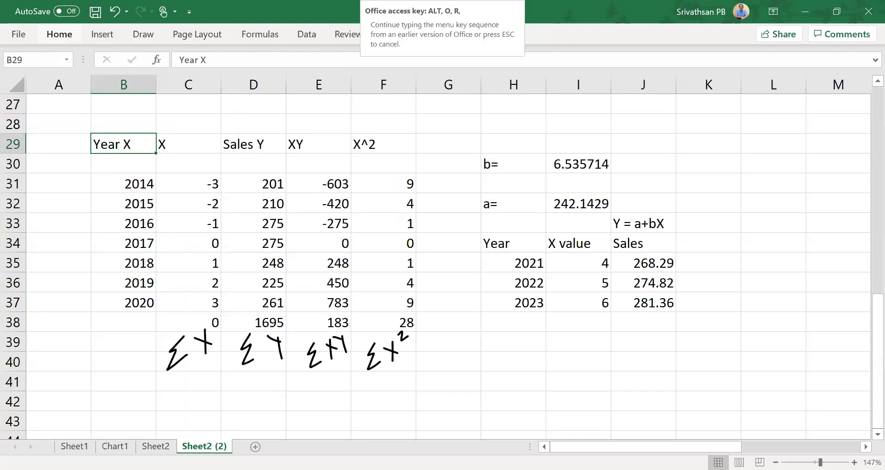
pyautogui.press('Escape')
pyautogui.hotkey('alt', 'h')
pyautogui.write('or')
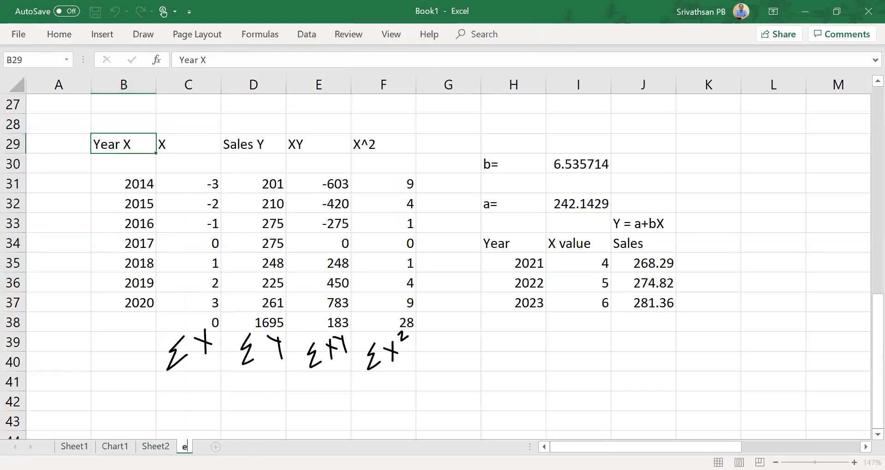
pyautogui.write('even number of years')
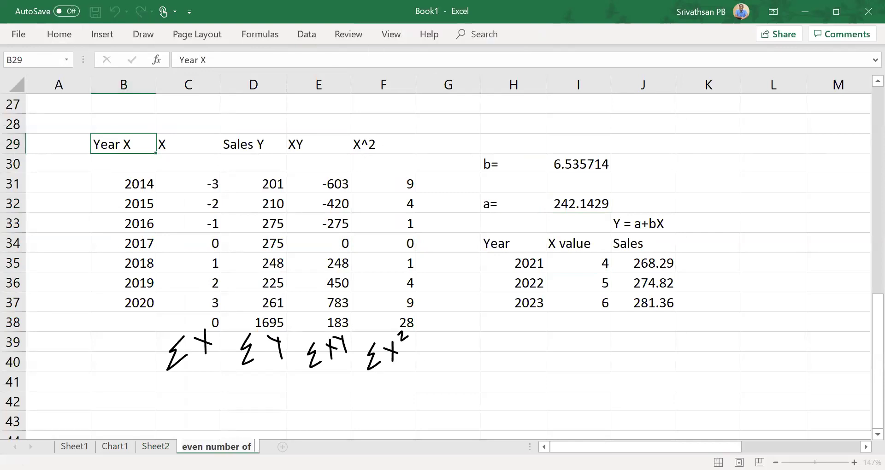
pyautogui.press('Return')
# Delete the entire row 31 holding the 2014 data.
pyautogui.press('Down')
pyautogui.press('Down')
pyautogui.press('Down')
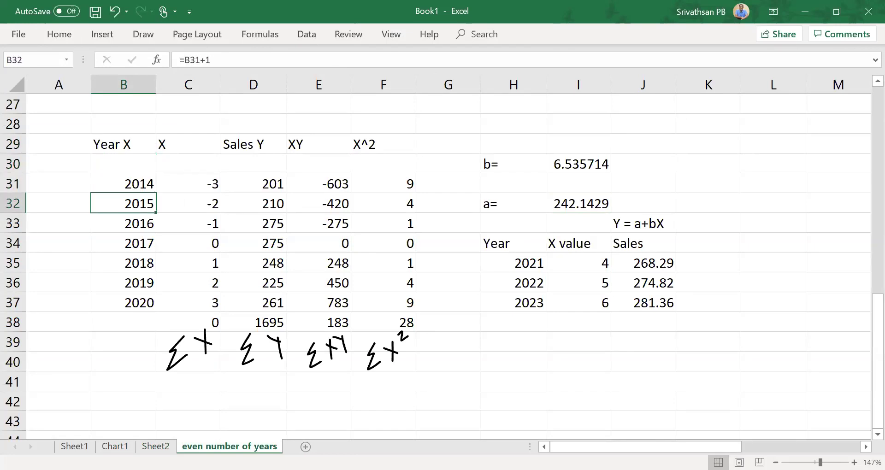
pyautogui.press('Up')
pyautogui.hotkey('shift', 'space')
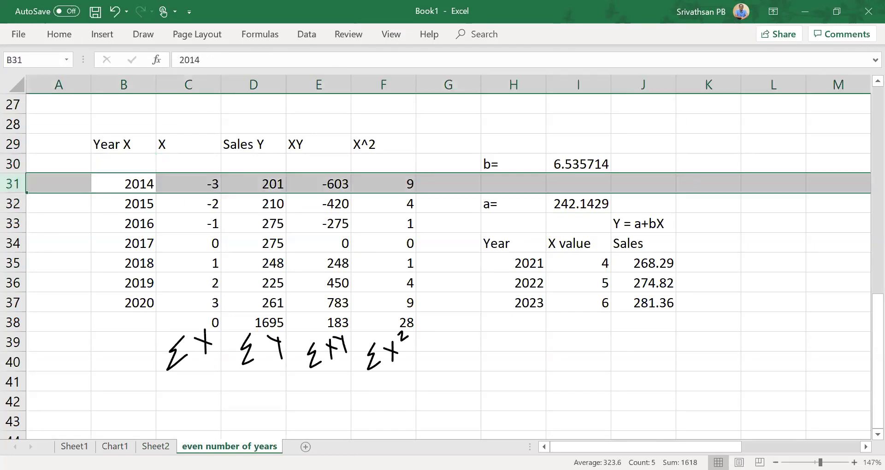
pyautogui.hotkey('ctrl', '-')
# Replace the broken formula in B31 with the starting year 2015.
pyautogui.click(124, 183)
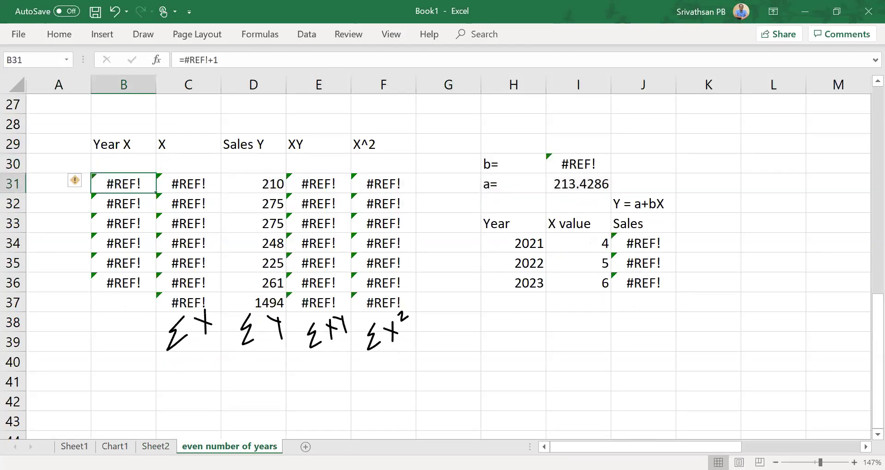
pyautogui.write('2014')
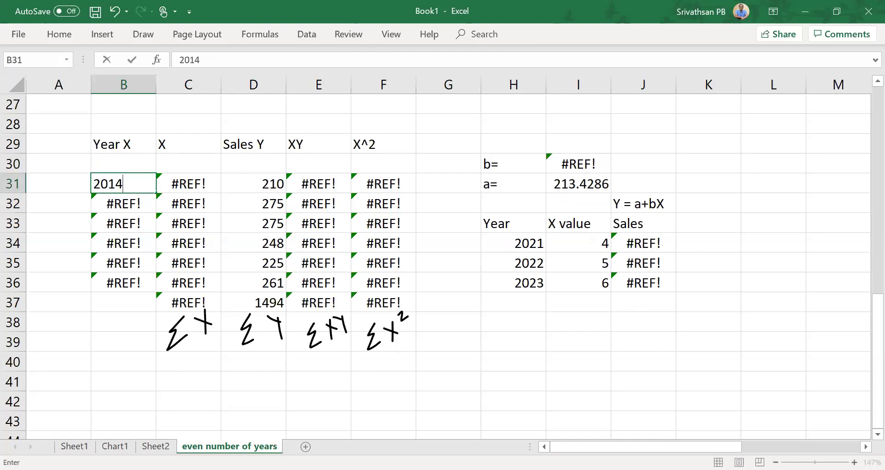
pyautogui.press('BackSpace')
pyautogui.write('5')
pyautogui.press('Return')
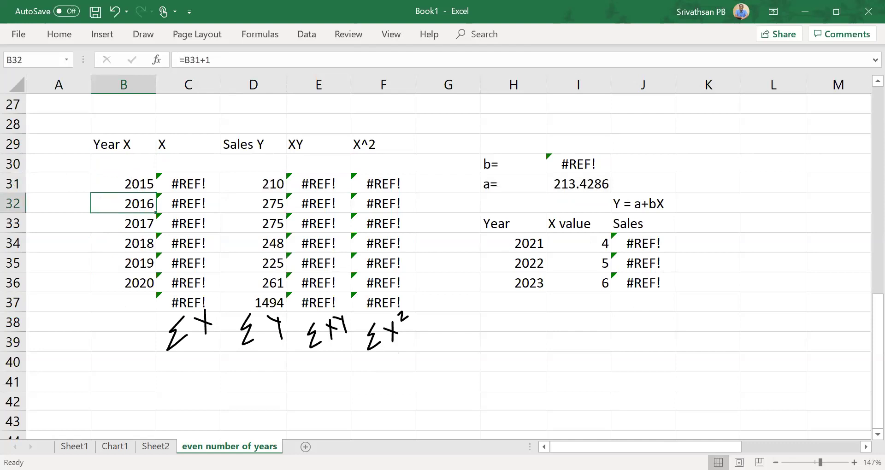
# Replace the broken formula in C31 with an X value of -3.
pyautogui.click(189, 183)
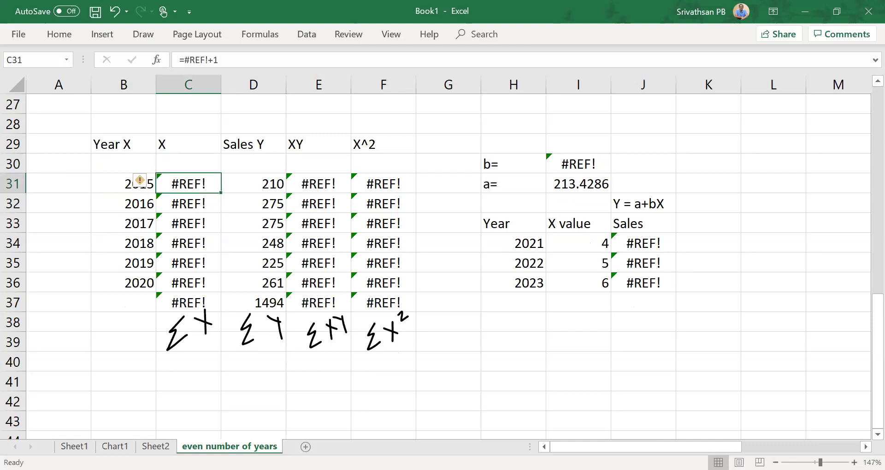
pyautogui.press('F2')
pyautogui.press('BackSpace')
pyautogui.press('BackSpace')
pyautogui.press('BackSpace')
pyautogui.press('BackSpace')
pyautogui.press('BackSpace')
pyautogui.press('BackSpace')
pyautogui.press('BackSpace')
pyautogui.press('BackSpace')
pyautogui.write('-3')
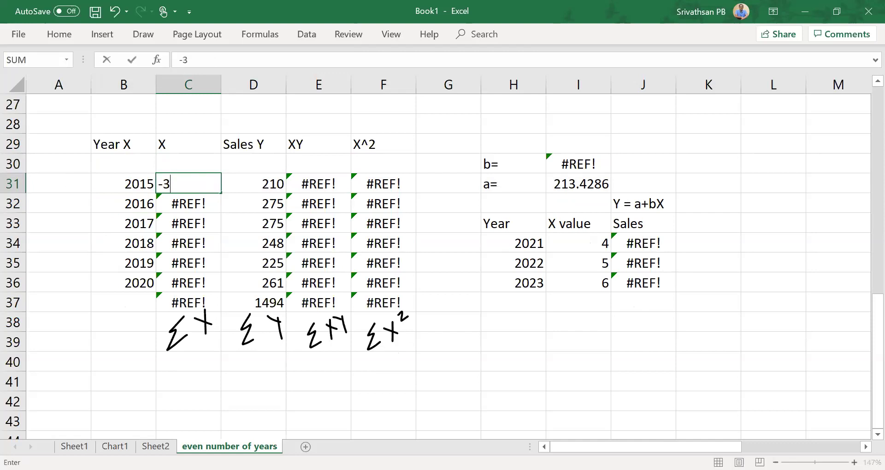
pyautogui.press('Return')
# Check the X values against the years 2015 to 2020 and examine their sum in C37.
pyautogui.press('Up')
pyautogui.press('Down')
pyautogui.press('Down')
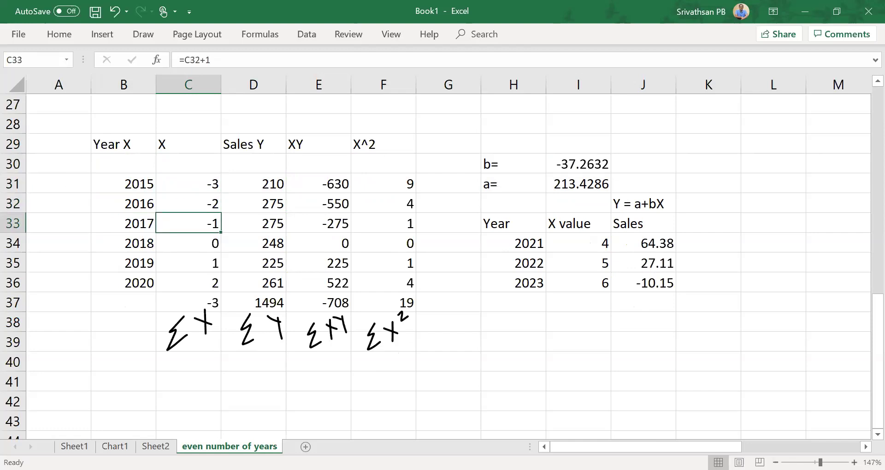
pyautogui.press('Down')
pyautogui.press('Down')
pyautogui.press('Down')
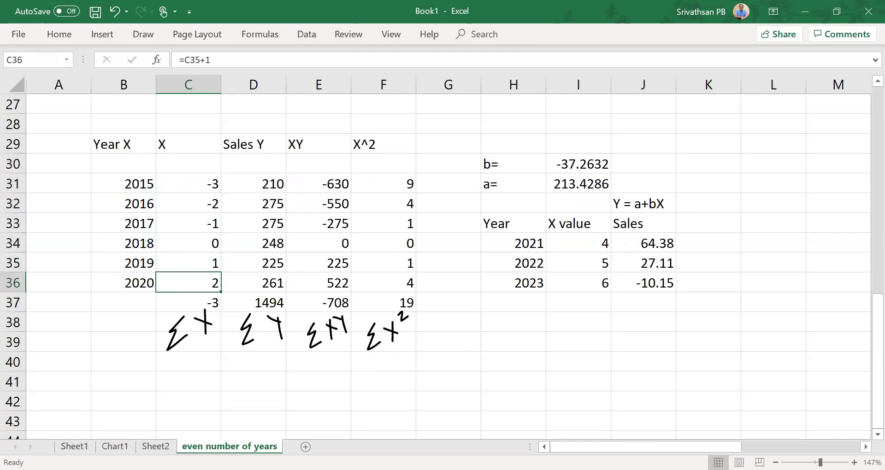
pyautogui.press('Left')
pyautogui.hotkey('ctrl', 'shift', 'Up')
pyautogui.press('Right')
pyautogui.press('Left')
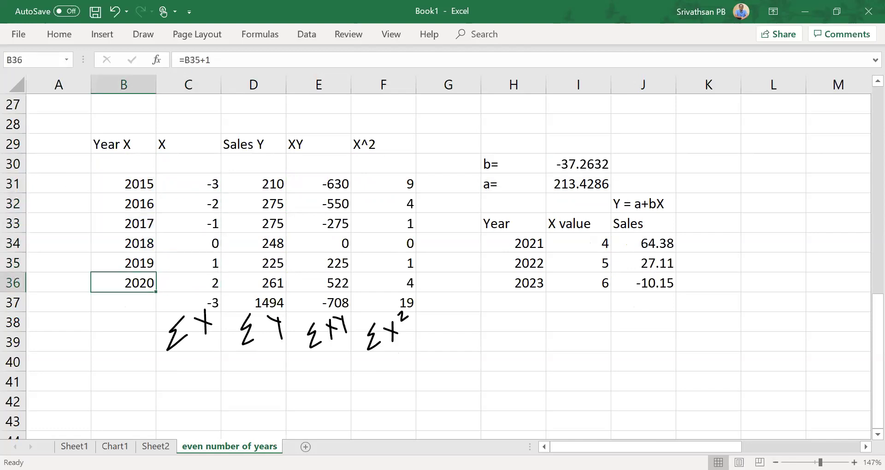
pyautogui.hotkey('ctrl', 'shift', 'Up')
pyautogui.press('Right')
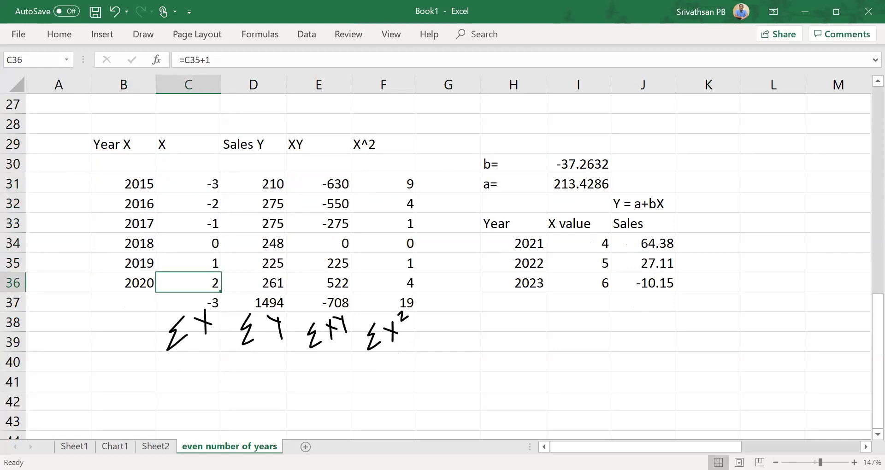
pyautogui.press('Down')
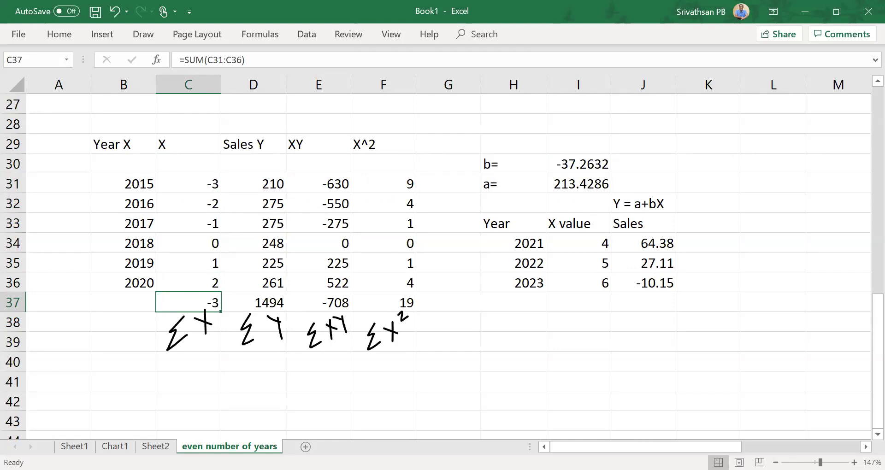
# Set the X value for 2015 in C31 to -7.
pyautogui.click(189, 183)
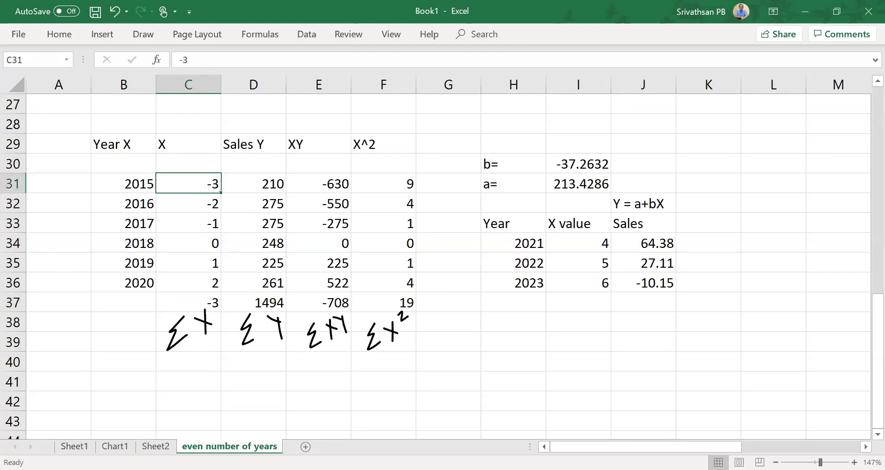
pyautogui.write('-')
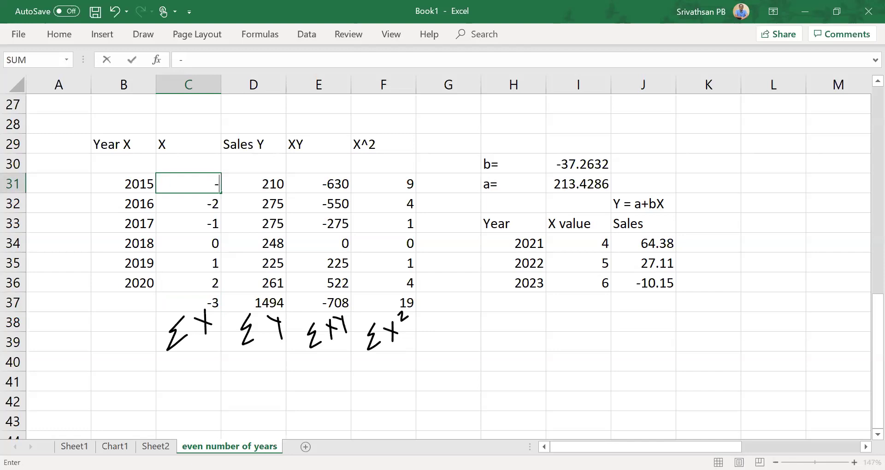
pyautogui.write('7')
pyautogui.press('Return')
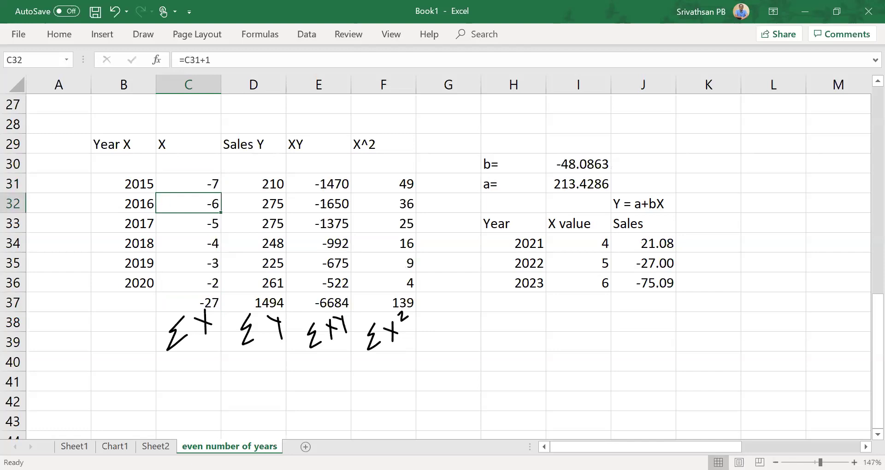
# Change the X formula in C32 to =C31+2 and copy it down through C36.
pyautogui.press('F2')
pyautogui.press('BackSpace')
pyautogui.write('2')
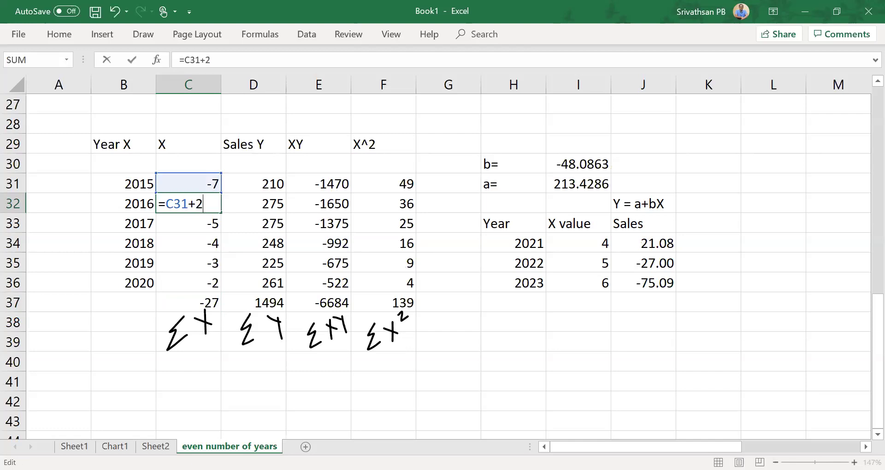
pyautogui.press('Return')
pyautogui.click(188, 203)
pyautogui.hotkey('ctrl', 'c')
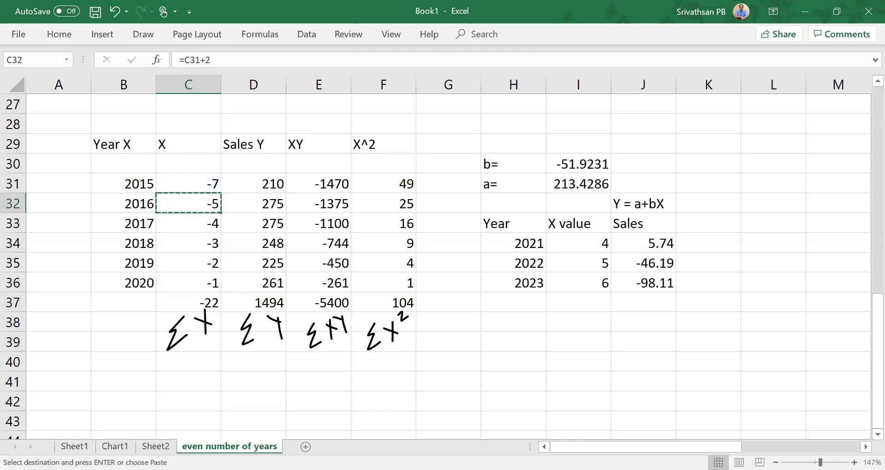
pyautogui.hotkey('shift', 'Down')
pyautogui.hotkey('shift', 'Down')
pyautogui.hotkey('shift', 'Down')
pyautogui.hotkey('shift', 'Down')
pyautogui.press('Return')
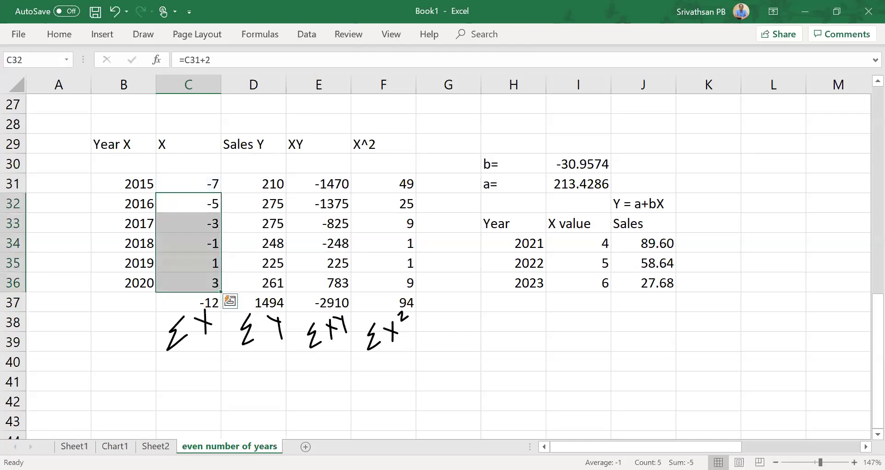
# Set the X value for 2015 in C31 to -5.
pyautogui.click(189, 184)
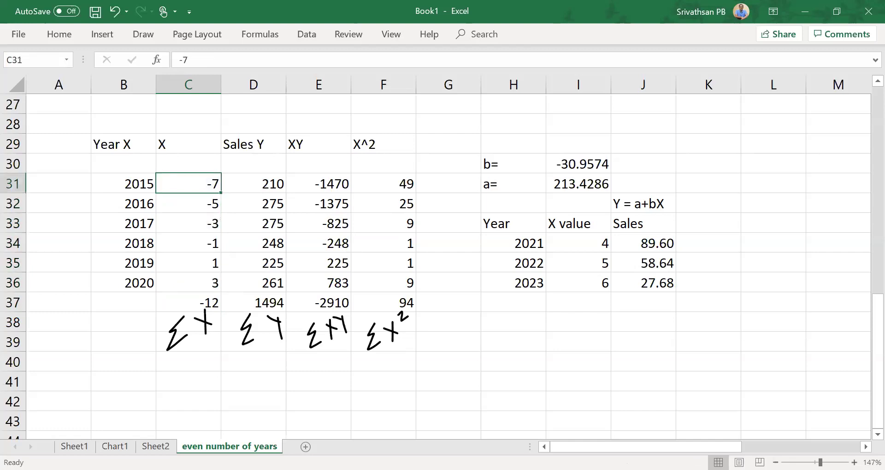
pyautogui.write('-5')
pyautogui.press('Return')
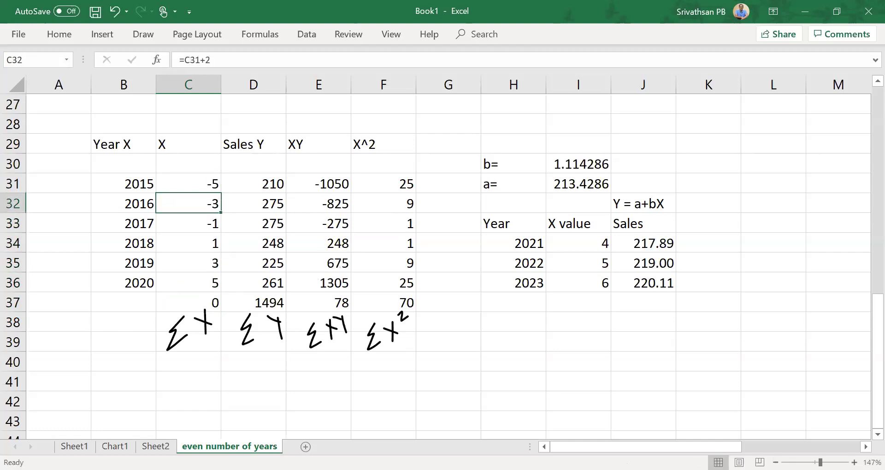
# Examine the X values in column C from 2015 down to 2020 and back up.
pyautogui.click(188, 183)
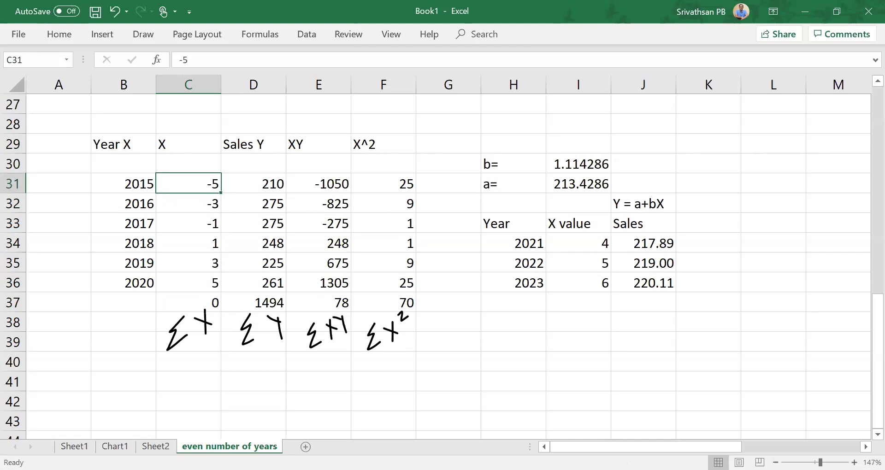
pyautogui.press('Down')
pyautogui.press('Down')
pyautogui.press('Down')
pyautogui.press('Down')
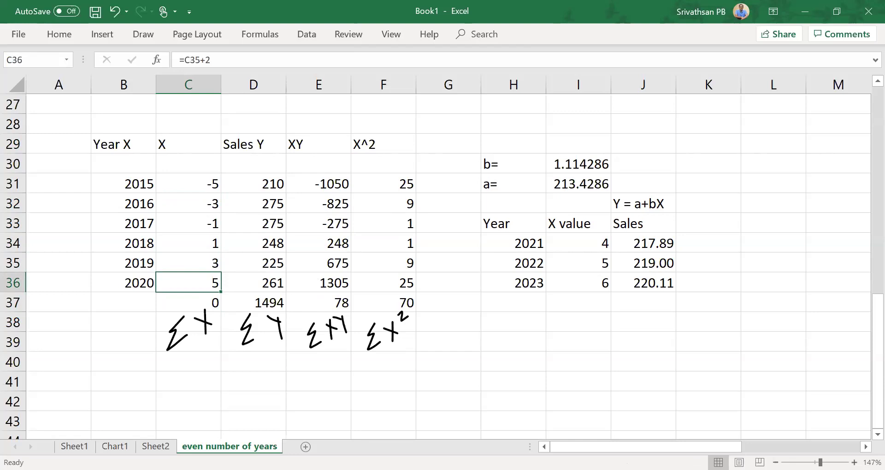
pyautogui.press('Up')
pyautogui.press('Up')
pyautogui.press('Up')
pyautogui.press('Up')
pyautogui.press('Up')
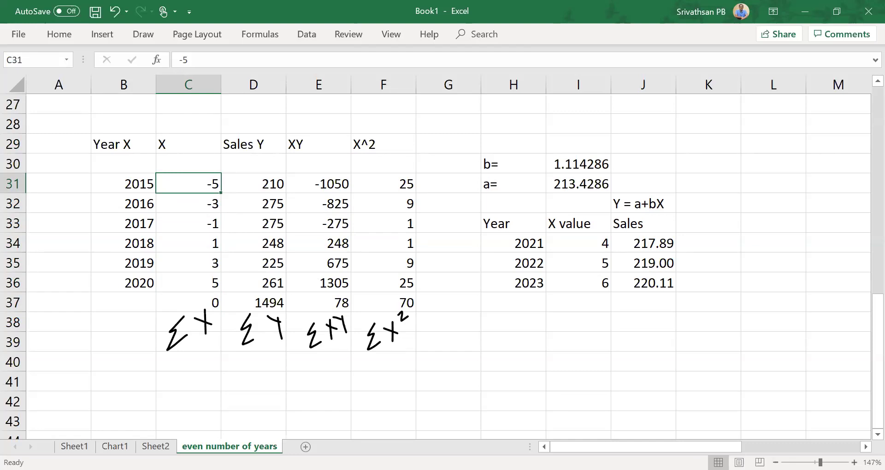
# Compare the list of years in B31:B36 with the X values and their spacing in column C.
pyautogui.press('Left')
pyautogui.hotkey('shift', 'Down')
pyautogui.hotkey('shift', 'Down')
pyautogui.hotkey('shift', 'Down')
pyautogui.hotkey('shift', 'Down')
pyautogui.hotkey('shift', 'Down')
pyautogui.press('Right')
pyautogui.click(123, 184)
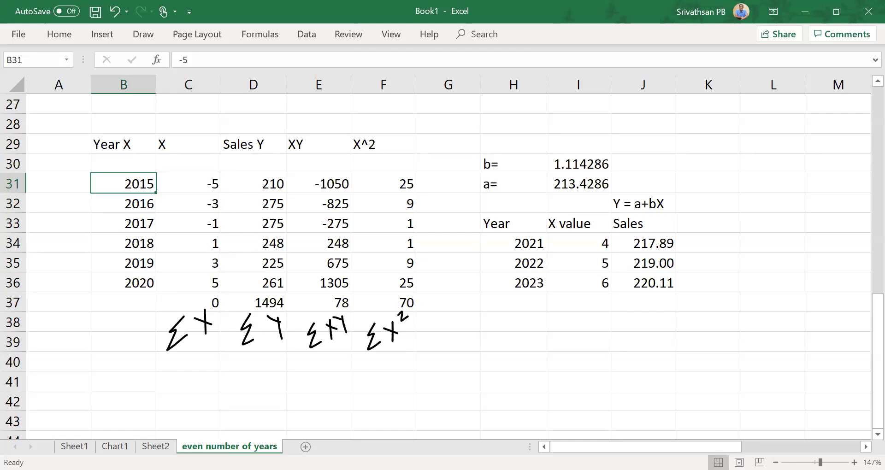
pyautogui.click(189, 184)
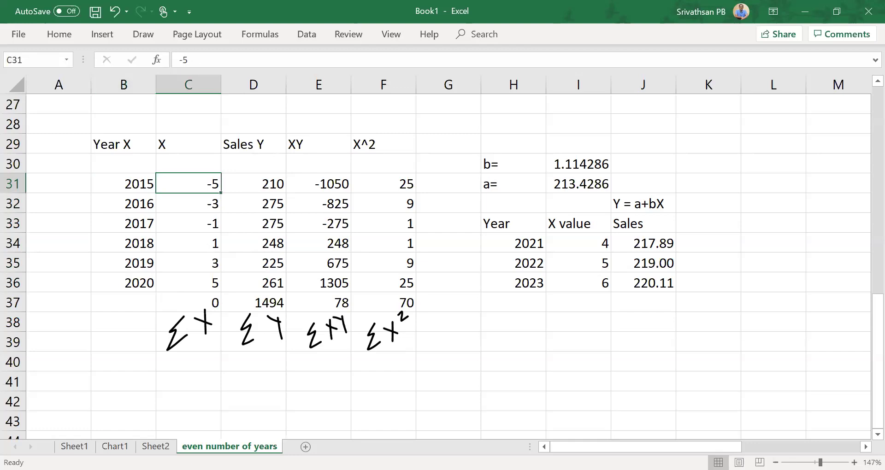
pyautogui.click(124, 183)
pyautogui.hotkey('ctrl', 'shift', 'Down')
pyautogui.press('Right')
pyautogui.click(188, 203)
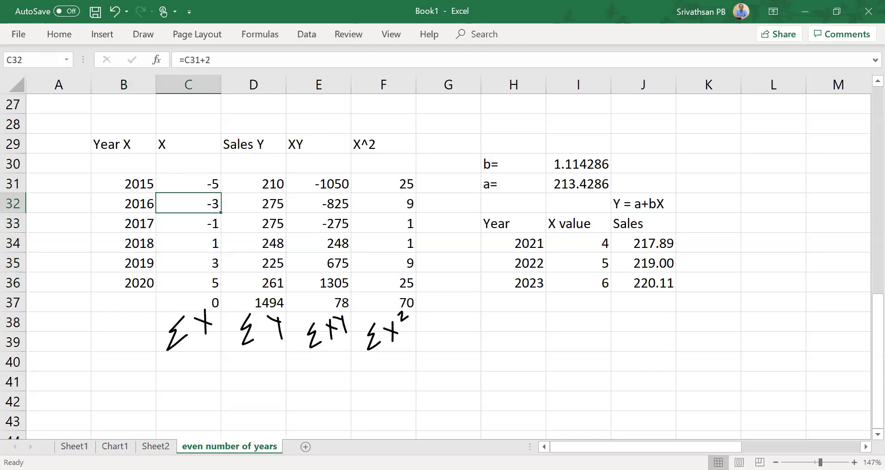
pyautogui.click(189, 183)
pyautogui.click(189, 204)
pyautogui.click(188, 223)
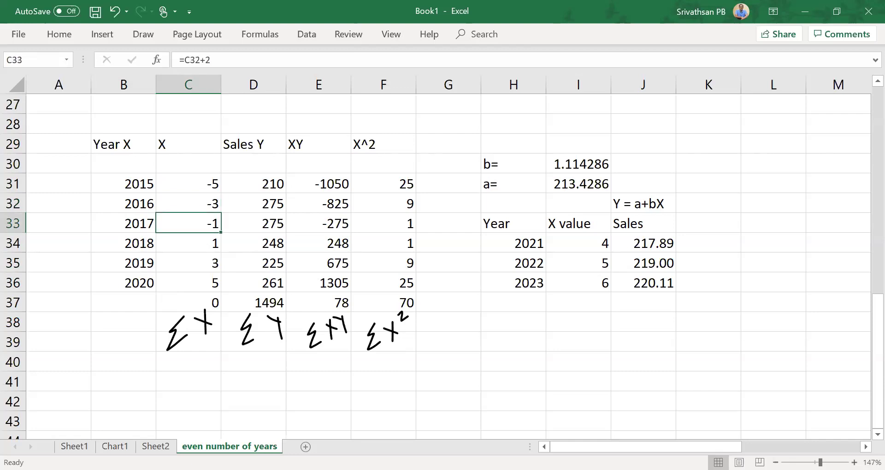
# Examine the X values for 2018 to 2020 and the sums of X, Y, XY and X^2 in row 37.
pyautogui.click(188, 243)
pyautogui.click(188, 262)
pyautogui.click(189, 283)
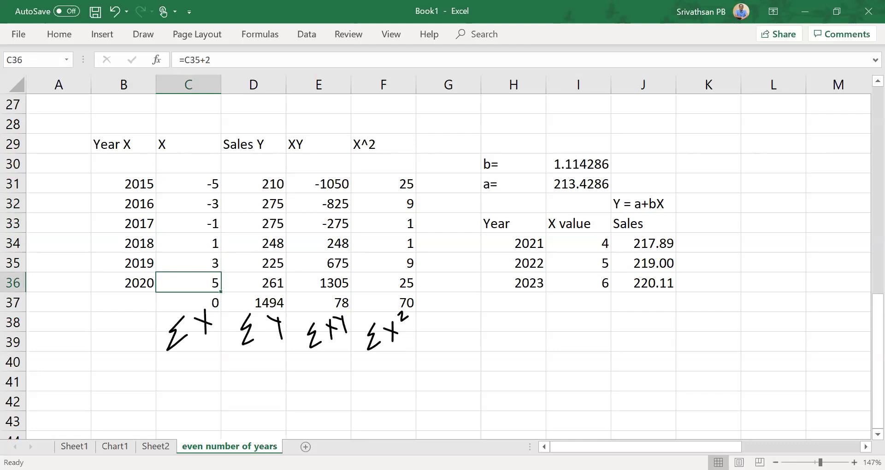
pyautogui.click(189, 302)
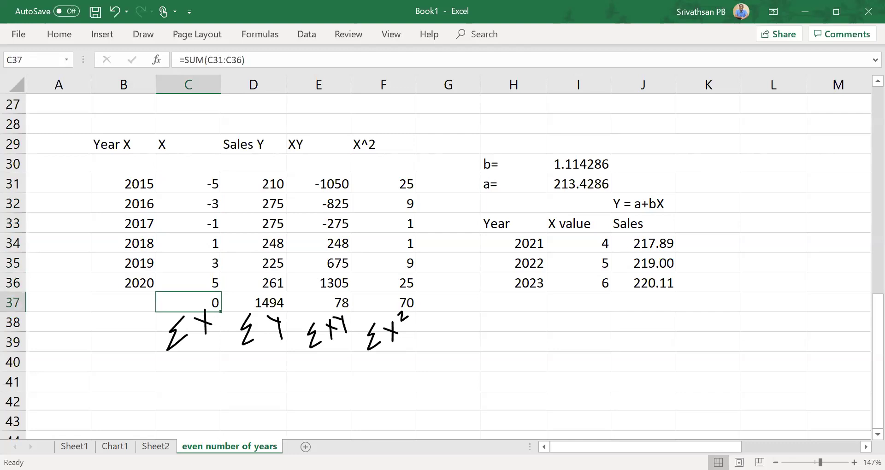
pyautogui.click(188, 282)
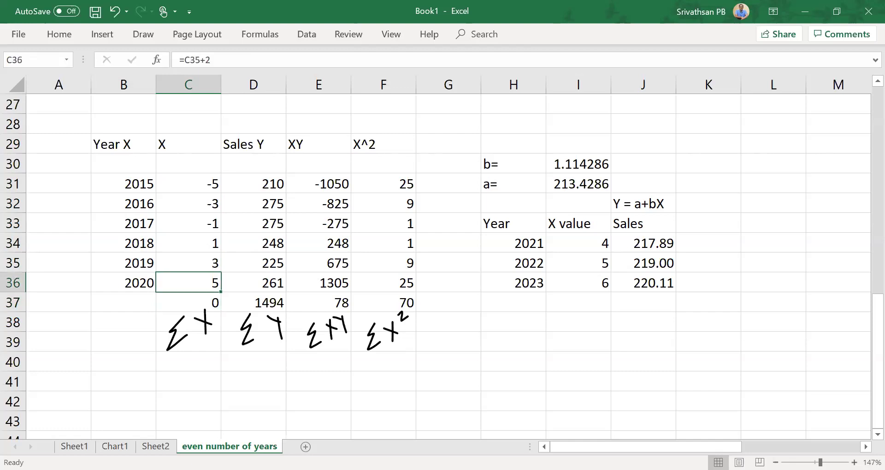
pyautogui.click(188, 302)
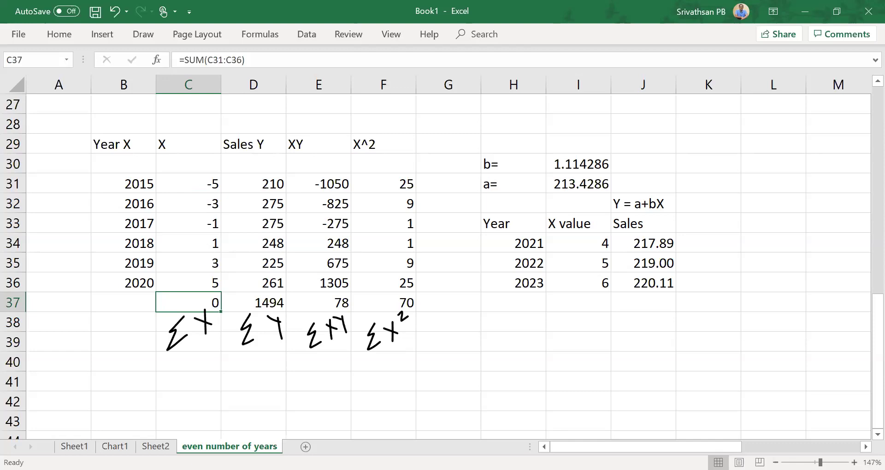
pyautogui.press('Right')
pyautogui.press('Right')
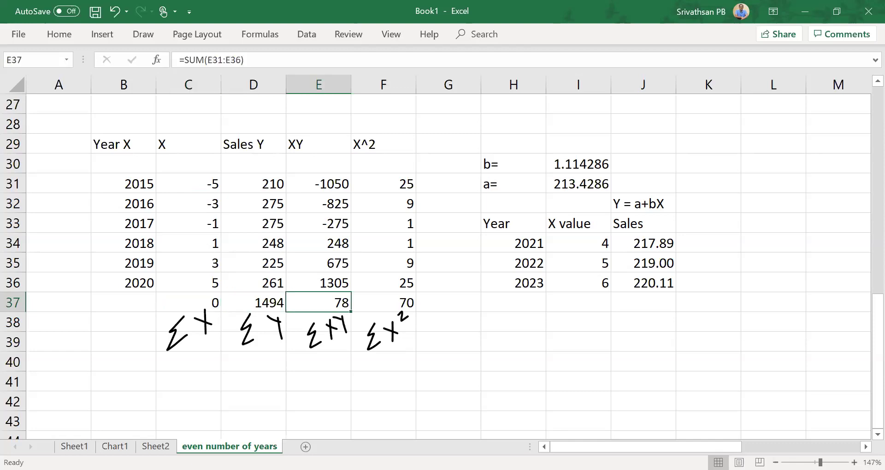
pyautogui.press('Right')
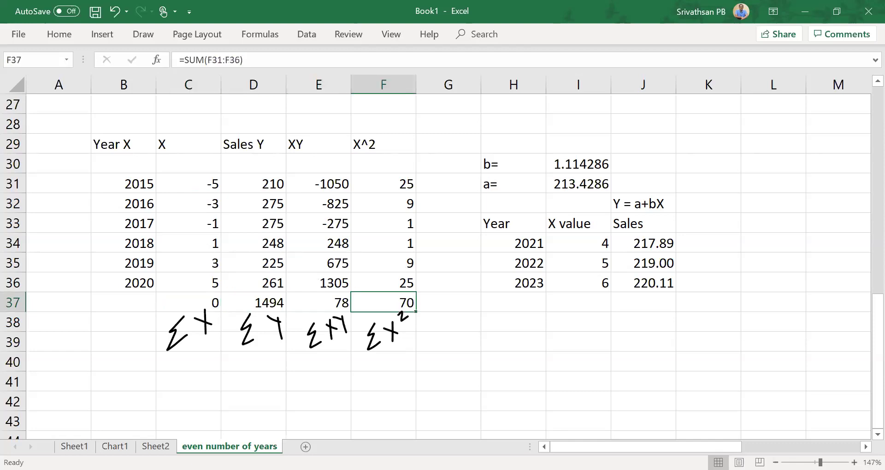
# Review the b and a coefficients, the Y = a+bX equation and the forecast sales formulas for 2021 and 2022.
pyautogui.press('Right')
pyautogui.press('Right')
pyautogui.press('Right')
pyautogui.press('Right')
pyautogui.press('Up')
pyautogui.press('Up')
pyautogui.press('Up')
pyautogui.press('Up')
pyautogui.press('Up')
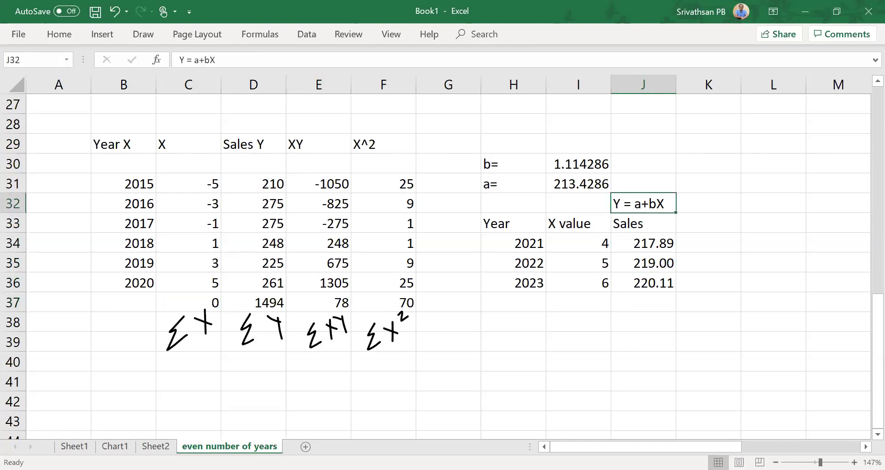
pyautogui.press('Up')
pyautogui.press('Up')
pyautogui.press('Left')
pyautogui.press('Down')
pyautogui.press('Down')
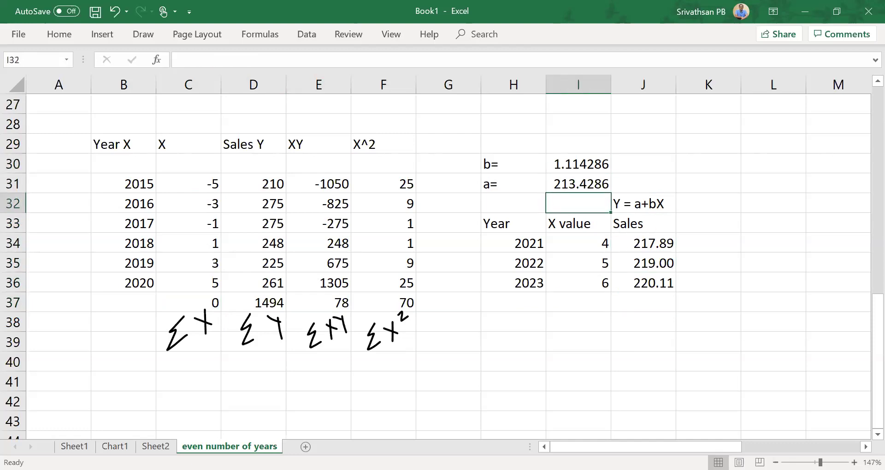
pyautogui.press('Up')
pyautogui.press('Down')
pyautogui.press('Right')
pyautogui.press('Down')
pyautogui.press('Down')
pyautogui.press('Down')
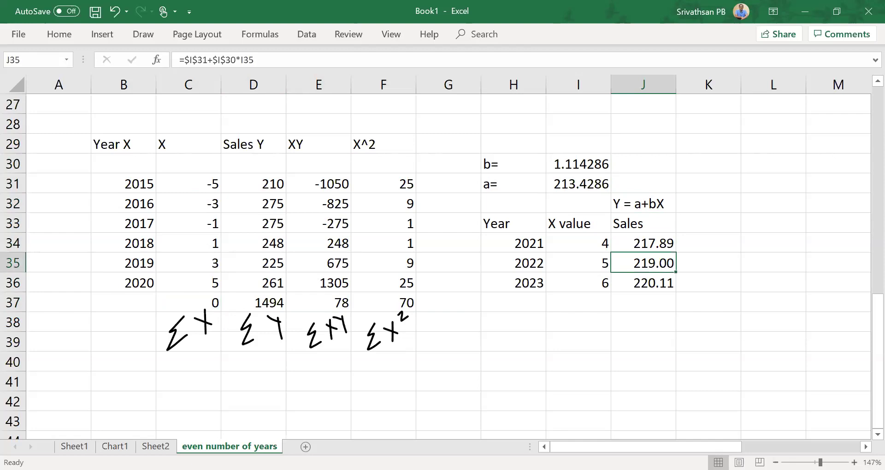
# Clear the forecast X values for 2021 to 2023 in I34:I36.
pyautogui.press('Up')
pyautogui.press('Left')
pyautogui.hotkey('shift', 'Down')
pyautogui.hotkey('shift', 'Down')
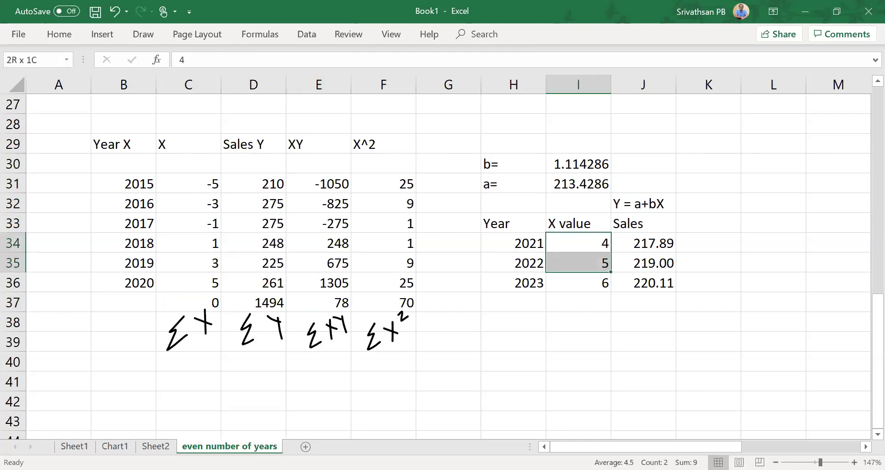
pyautogui.press('Delete')
pyautogui.press('Up')
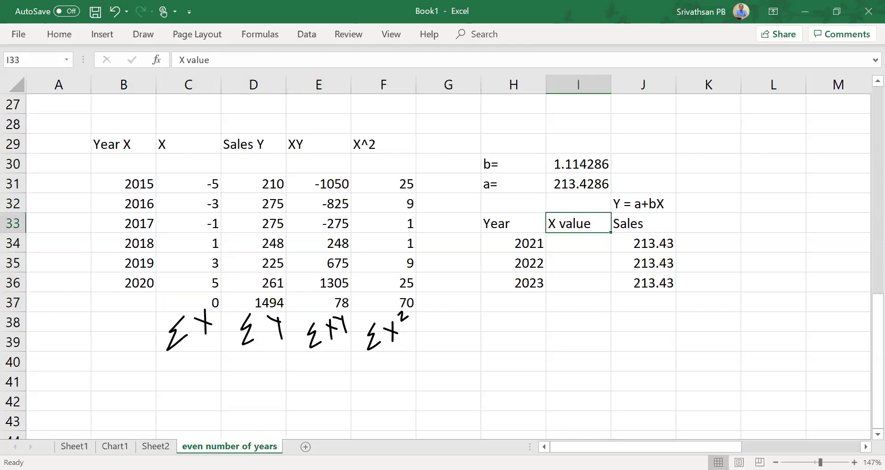
pyautogui.press('Down')
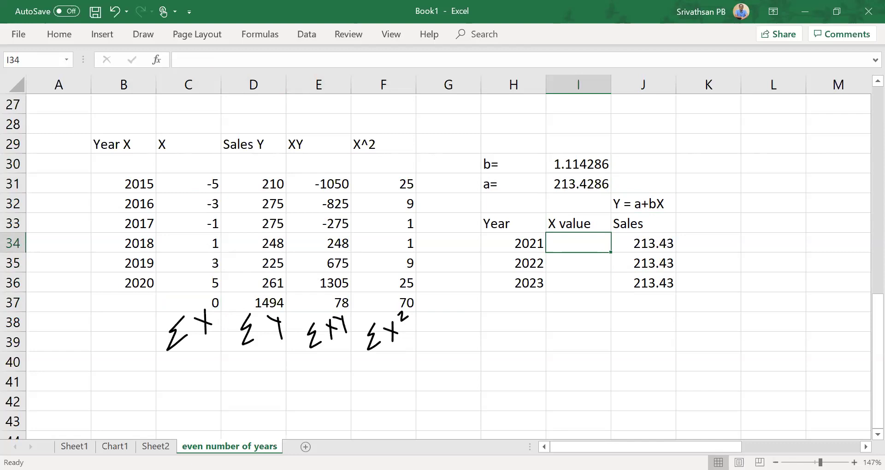
# Enter the forecast X values 7 for 2021, 9 for 2022 and 11 for 2023 in I34:I36.
pyautogui.write('7')
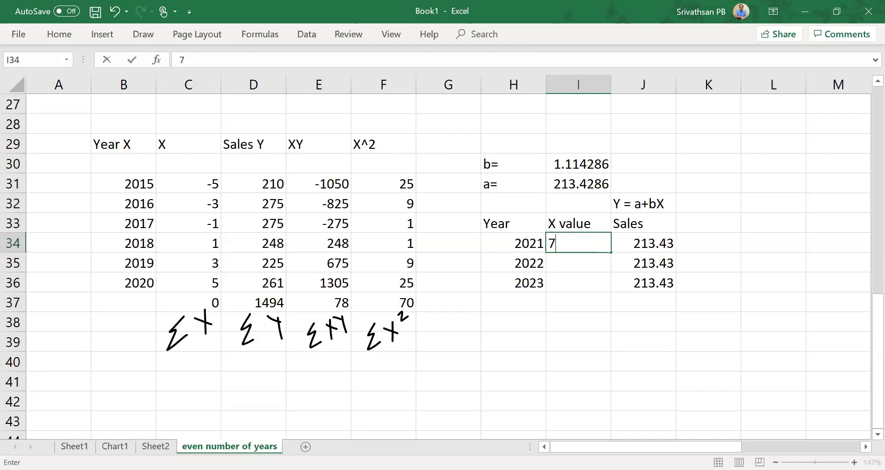
pyautogui.press('Return')
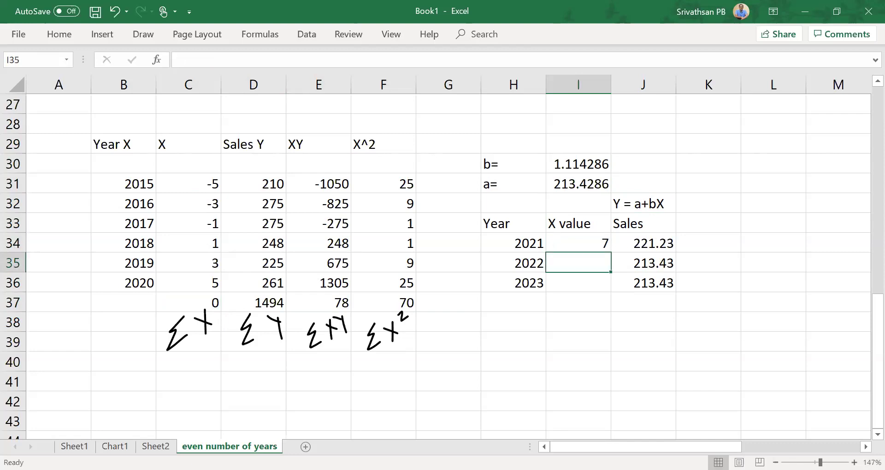
pyautogui.write('9')
pyautogui.press('Return')
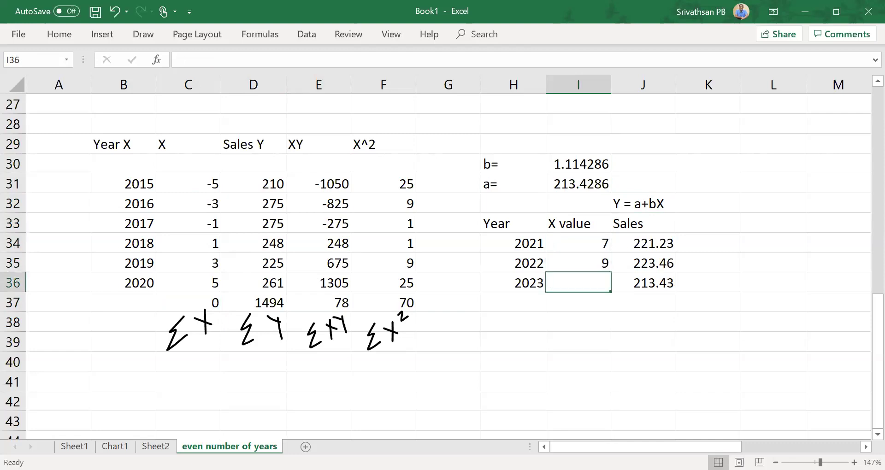
pyautogui.write('11')
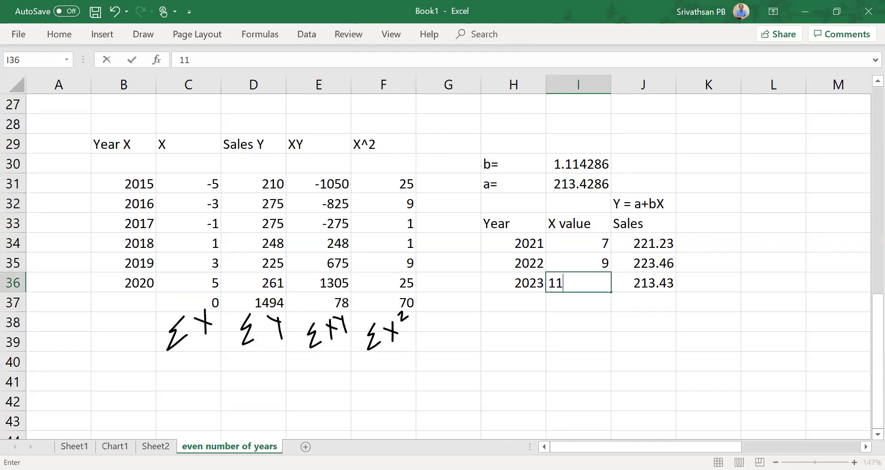
pyautogui.press('Return')
pyautogui.click(577, 282)
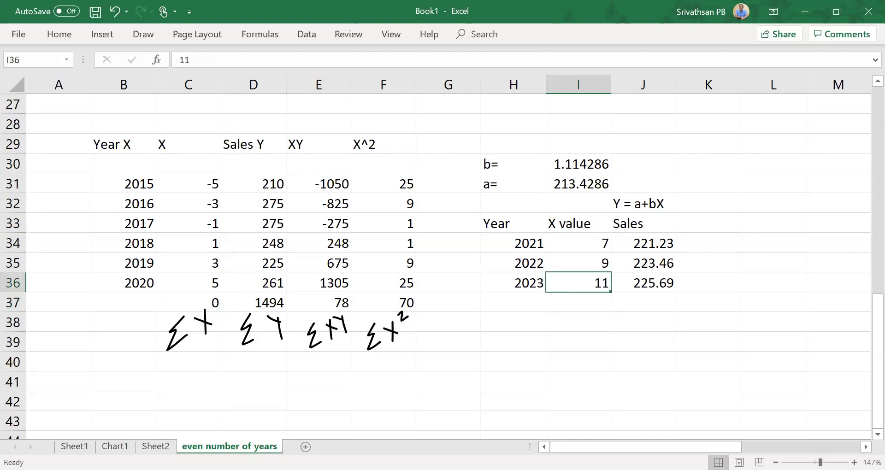
# Check the forecast X values against the years in B31:B36 and the starting X value in C31.
pyautogui.click(578, 223)
pyautogui.click(578, 243)
pyautogui.click(383, 243)
pyautogui.click(123, 242)
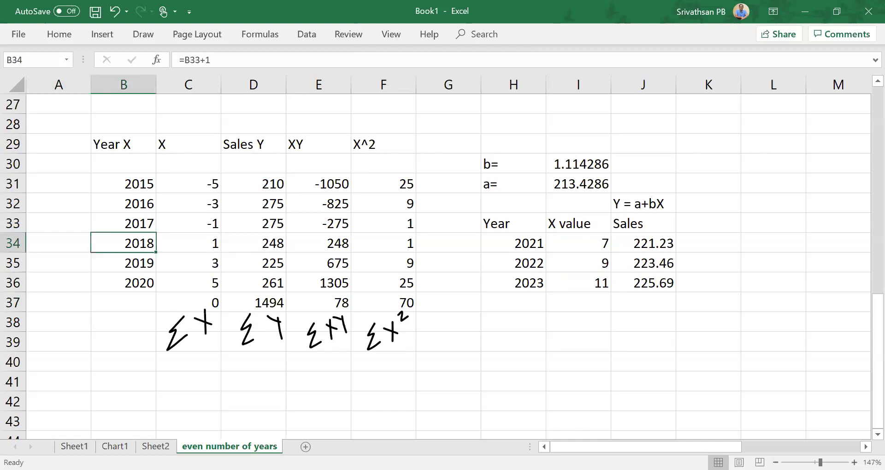
pyautogui.press('Up')
pyautogui.press('Up')
pyautogui.press('Up')
pyautogui.press('Up')
pyautogui.press('Down')
pyautogui.hotkey('ctrl', 'shift', 'Down')
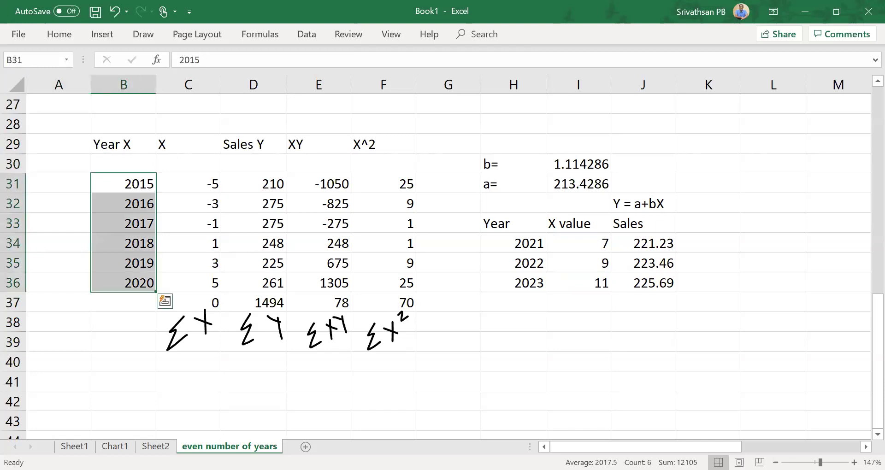
pyautogui.click(188, 184)
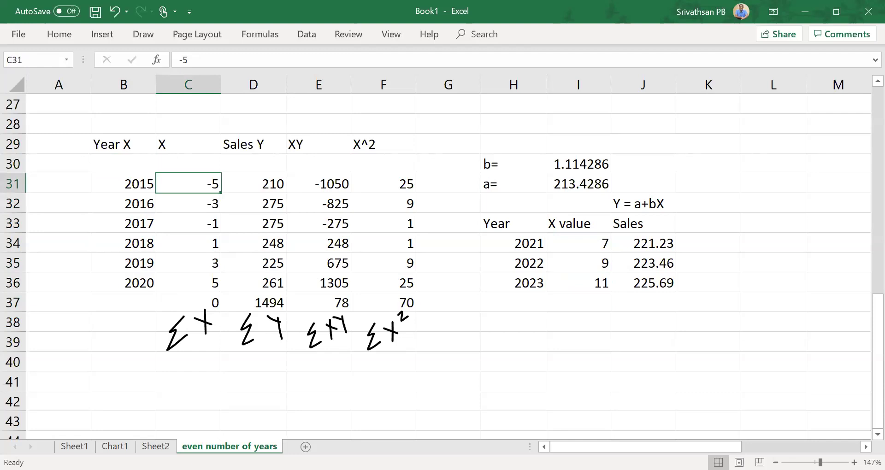
# Compare the odd-year calculation on Sheet2 with the coefficients and forecast table on the even number of years sheet.
pyautogui.hotkey('ctrl', 'pageup')
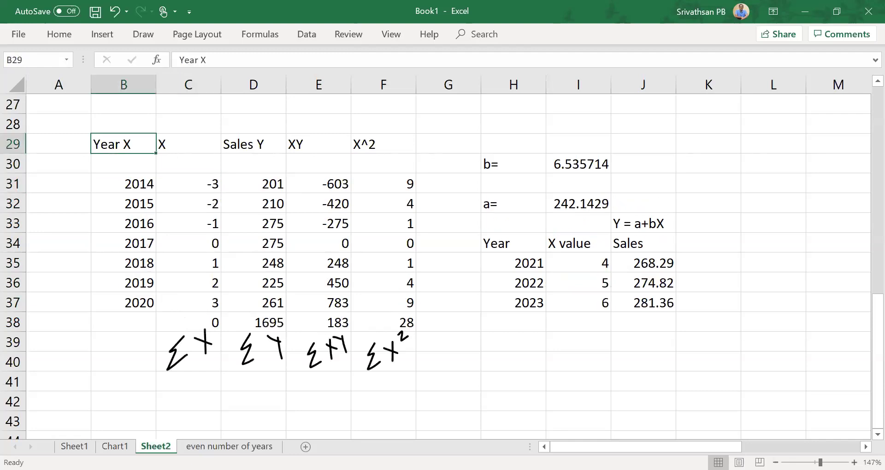
pyautogui.hotkey('ctrl', 'pagedown')
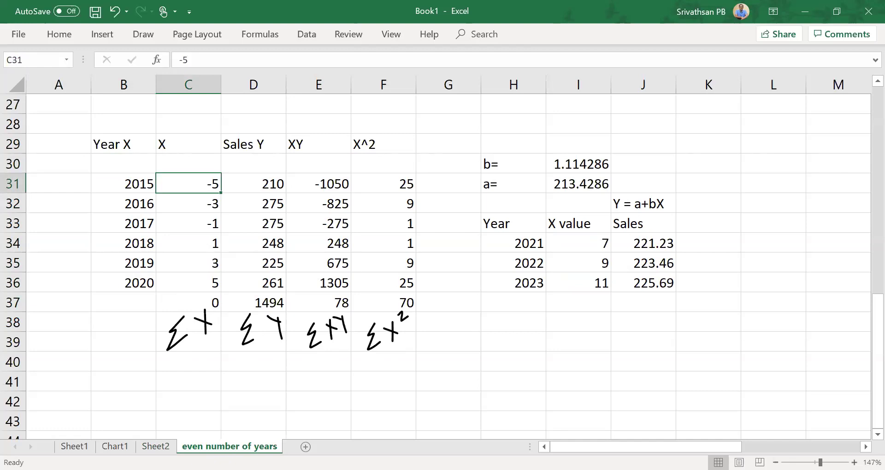
pyautogui.click(513, 184)
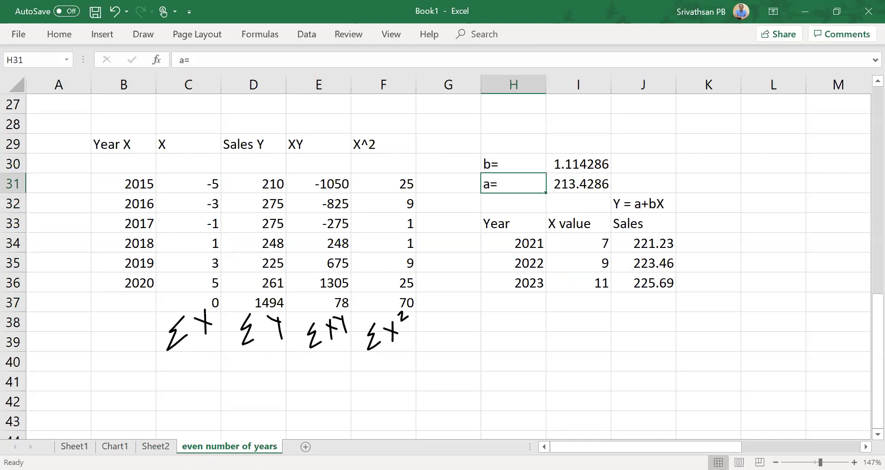
pyautogui.click(513, 203)
pyautogui.click(513, 223)
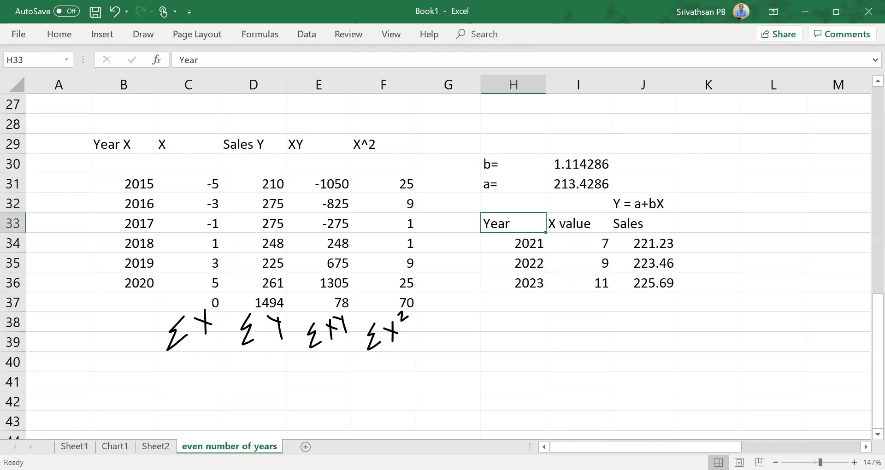